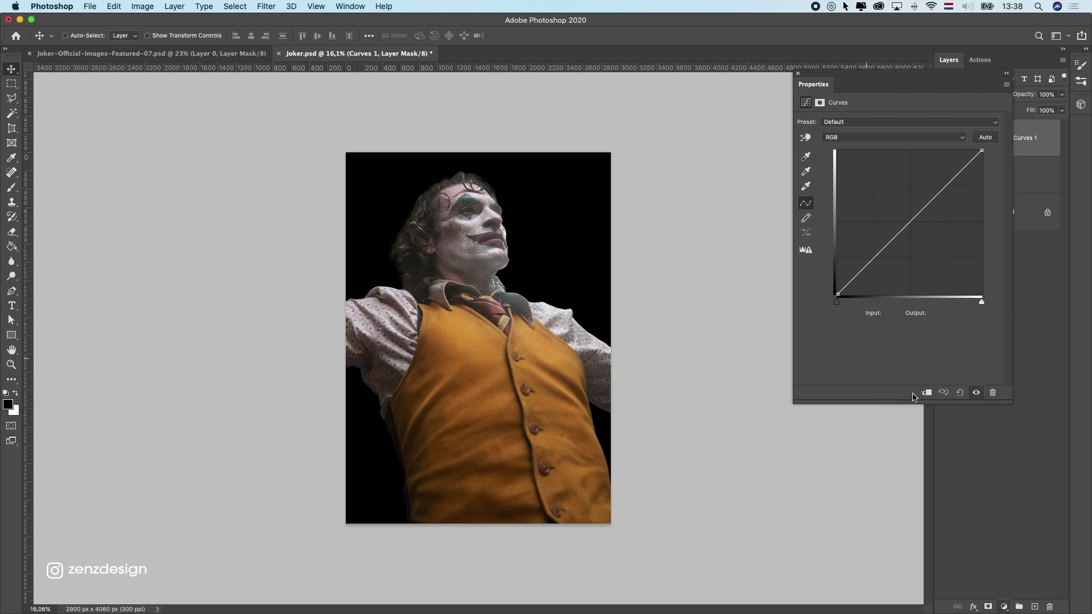
Step: Lower the curve's white-point output to 147 and paint black on the Curves 1 mask to restore the lit face and upper chest
{"action": "left_click_drag", "start_coordinate": [982, 150], "coordinate": [995, 211]}
{"action": "left_click", "coordinate": [11, 188]}
{"action": "mouse_move", "coordinate": [545, 189]}
{"action": "left_mouse_down"}
{"action": "mouse_move", "coordinate": [484, 228]}
{"action": "mouse_move", "coordinate": [556, 312]}
{"action": "mouse_move", "coordinate": [681, 356]}
{"action": "mouse_move", "coordinate": [618, 328]}
{"action": "mouse_move", "coordinate": [469, 337]}
{"action": "mouse_move", "coordinate": [480, 344]}
{"action": "mouse_move", "coordinate": [671, 239]}
{"action": "mouse_move", "coordinate": [402, 415]}
{"action": "mouse_move", "coordinate": [547, 251]}
{"action": "mouse_move", "coordinate": [444, 322]}
{"action": "mouse_move", "coordinate": [449, 366]}
{"action": "left_mouse_up"}
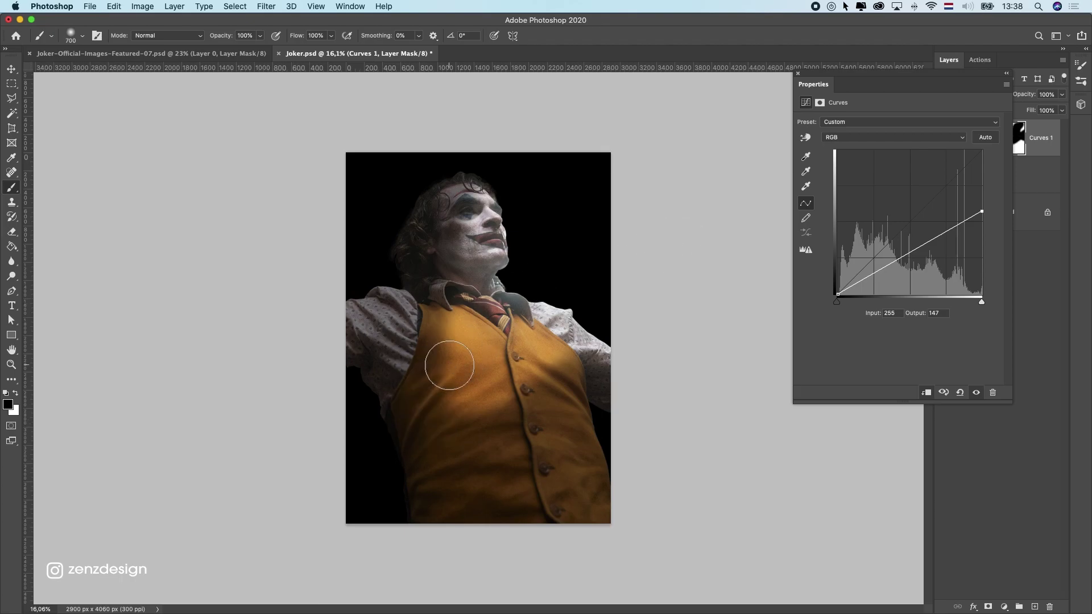
{"action": "key", "text": "super+z"}
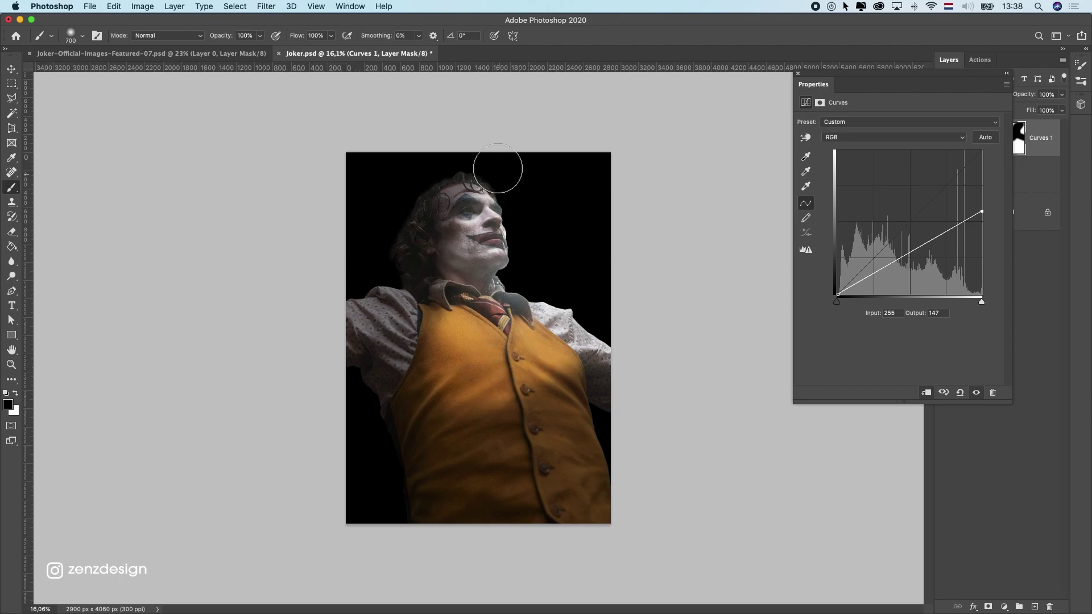
{"action": "mouse_move", "coordinate": [435, 354]}
{"action": "left_mouse_down"}
{"action": "mouse_move", "coordinate": [406, 397]}
{"action": "mouse_move", "coordinate": [487, 333]}
{"action": "mouse_move", "coordinate": [429, 361]}
{"action": "mouse_move", "coordinate": [403, 403]}
{"action": "left_mouse_up"}
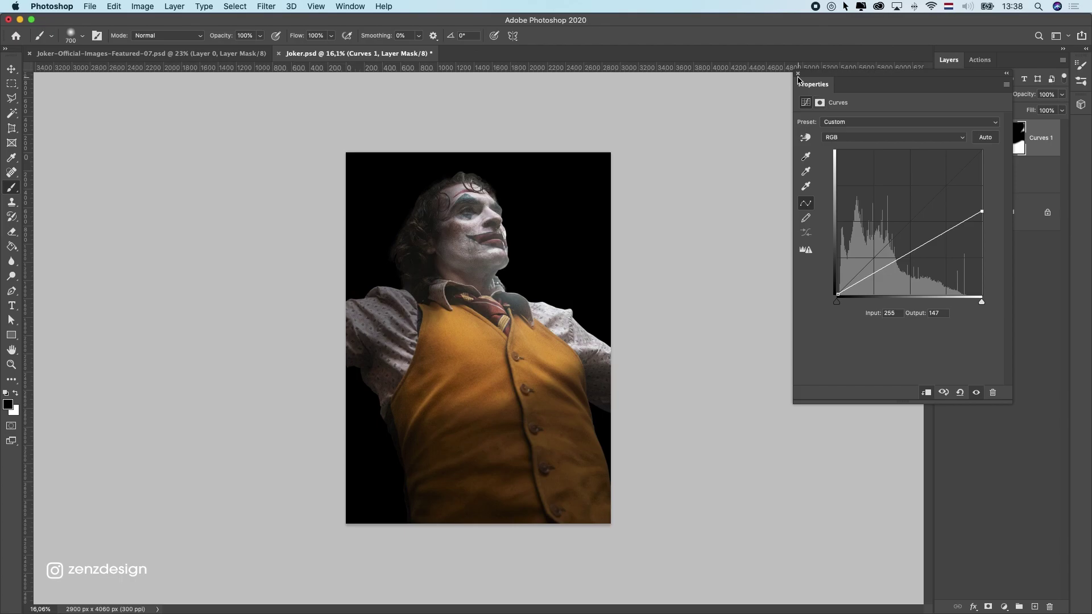
{"action": "left_click", "coordinate": [798, 74]}
Step: Add a second Curves adjustment clipped to the figure and bend its curve to darken the figure slightly
{"action": "left_click", "coordinate": [1005, 607]}
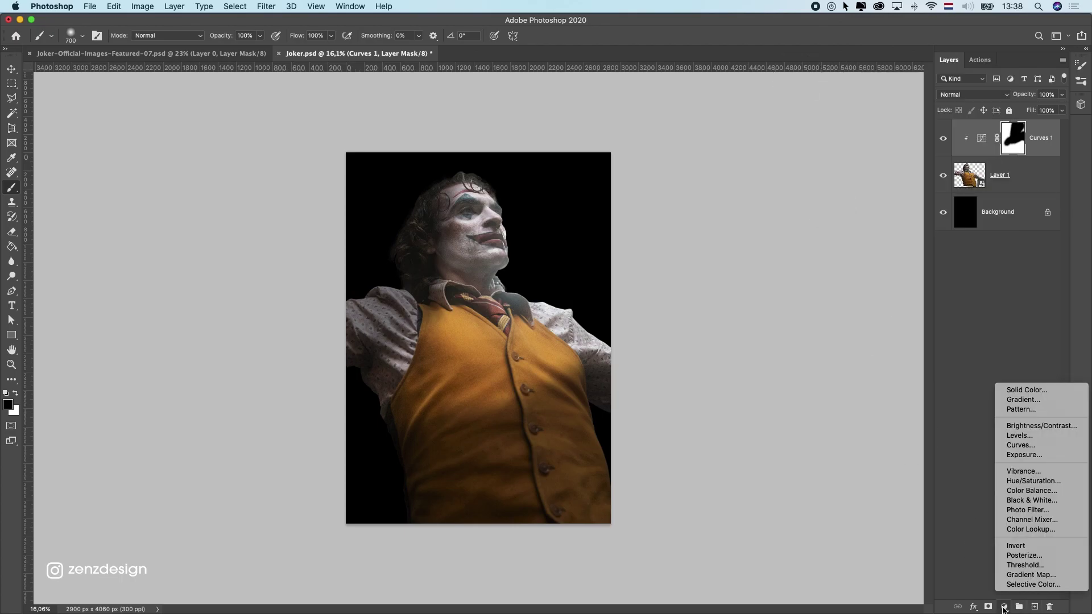
{"action": "left_click", "coordinate": [1021, 445]}
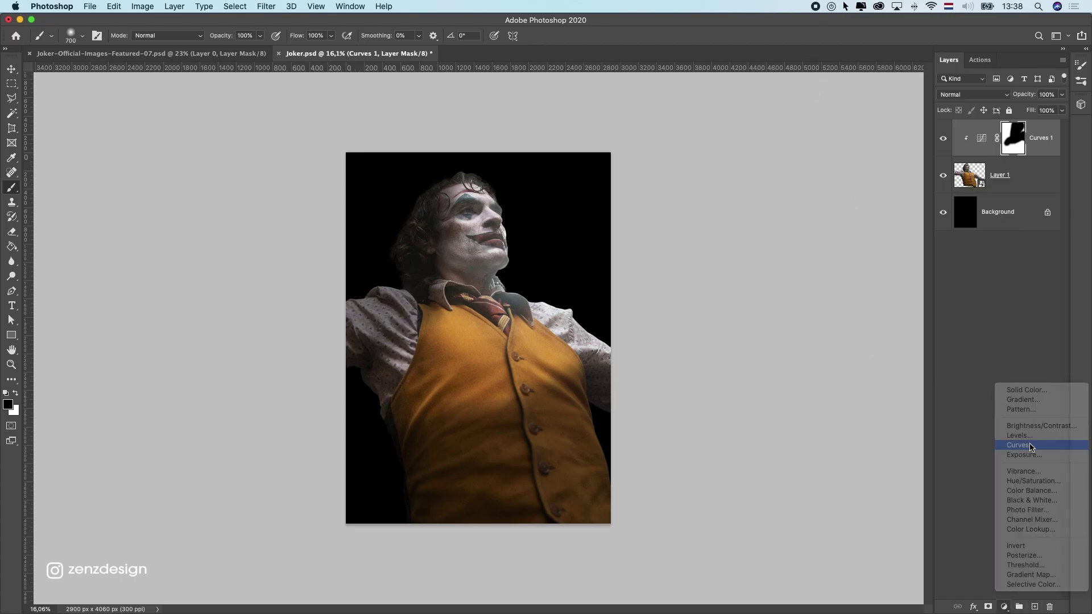
{"action": "left_click_drag", "start_coordinate": [910, 234], "coordinate": [917, 227]}
{"action": "left_click", "coordinate": [799, 74]}
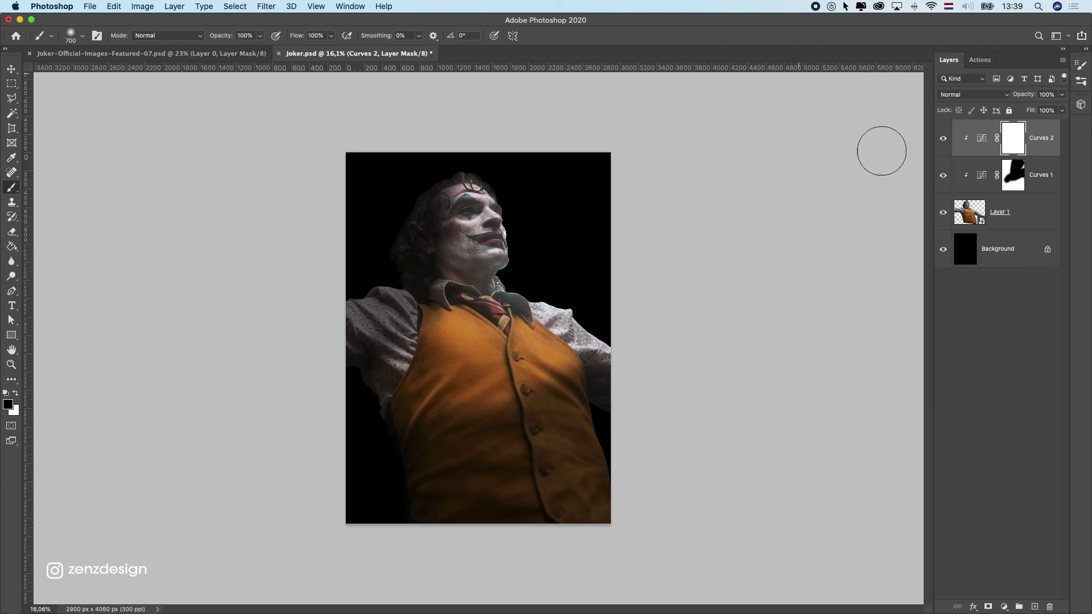
Step: Create a new layer directly above the Background and pick a light pinkish purple as the foreground colour
{"action": "left_click", "coordinate": [1040, 260]}
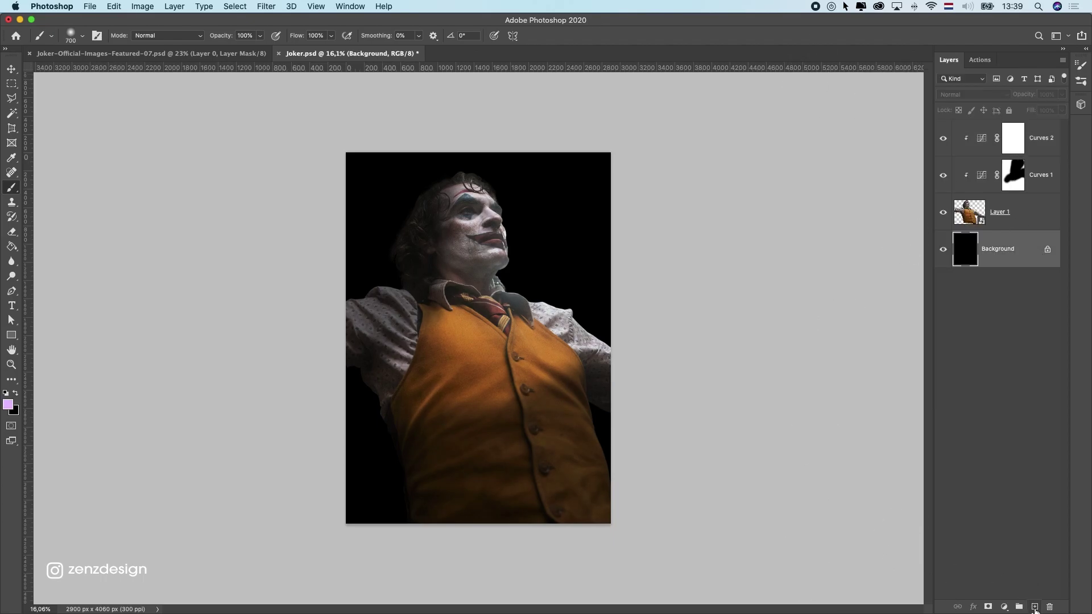
{"action": "left_click", "coordinate": [1035, 608]}
{"action": "left_click", "coordinate": [5, 408]}
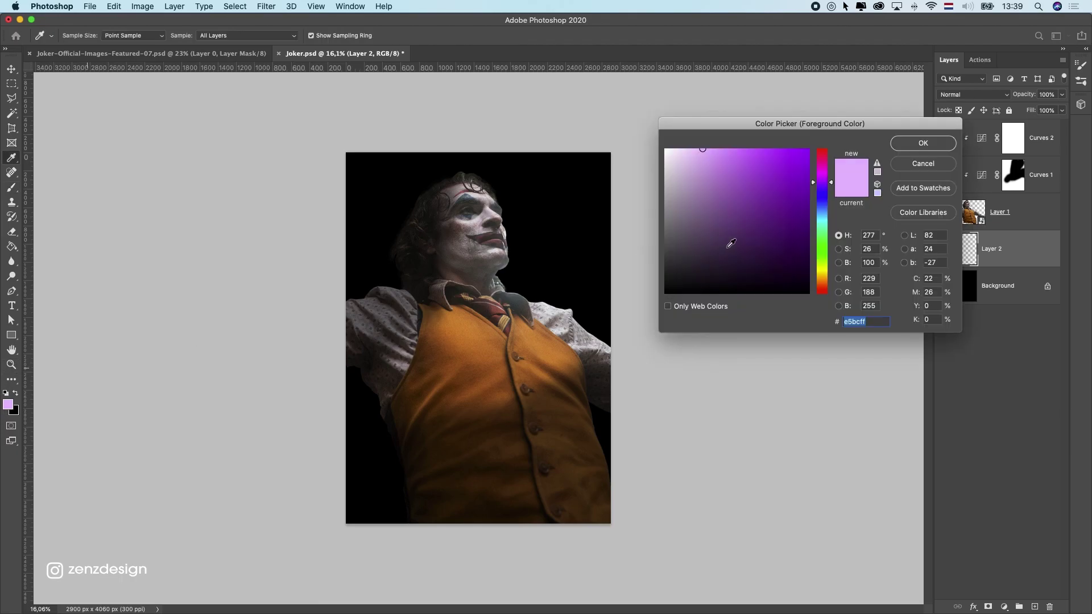
{"action": "mouse_move", "coordinate": [715, 150]}
{"action": "left_mouse_down"}
{"action": "mouse_move", "coordinate": [696, 140]}
{"action": "mouse_move", "coordinate": [705, 138]}
{"action": "left_mouse_up"}
{"action": "left_click", "coordinate": [823, 178]}
{"action": "left_click", "coordinate": [922, 143]}
Step: Stamp a soft purple brush glow beside the neck, enlarge it to about 3500 px and position it behind the chin and shoulder
{"action": "key", "text": "b"}
{"action": "left_click", "coordinate": [515, 284]}
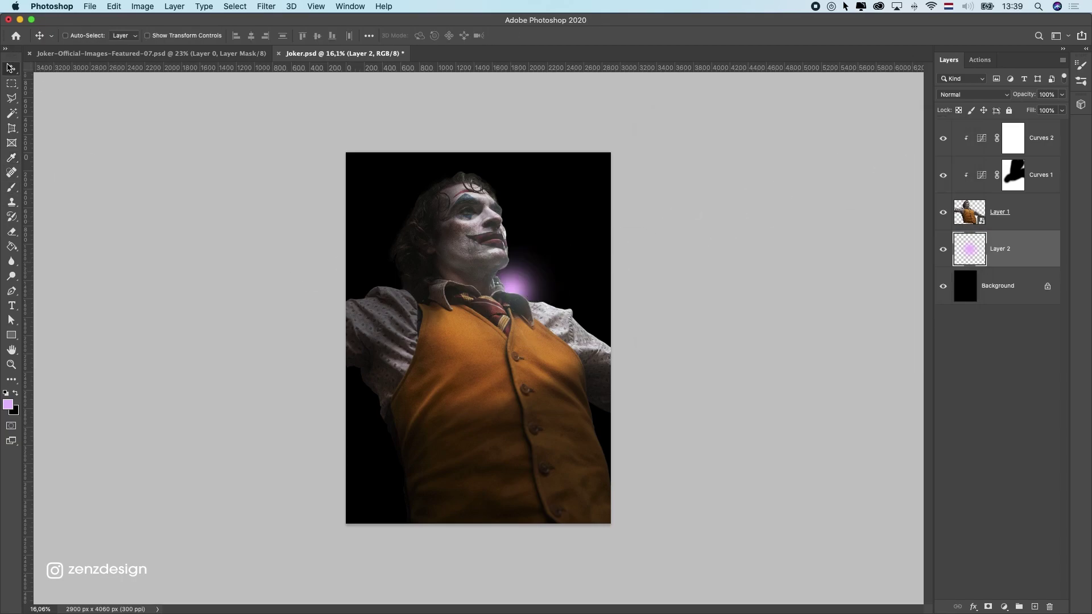
{"action": "key", "text": "super+t"}
{"action": "left_click_drag", "start_coordinate": [562, 243], "coordinate": [625, 131]}
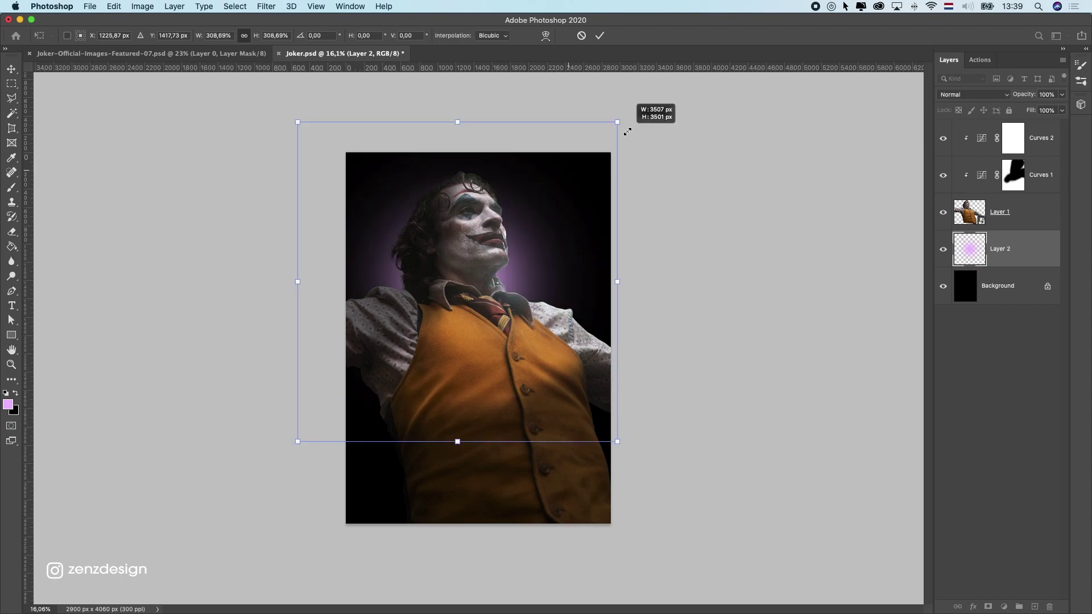
{"action": "left_click_drag", "start_coordinate": [459, 262], "coordinate": [513, 257]}
{"action": "key", "text": "Return"}
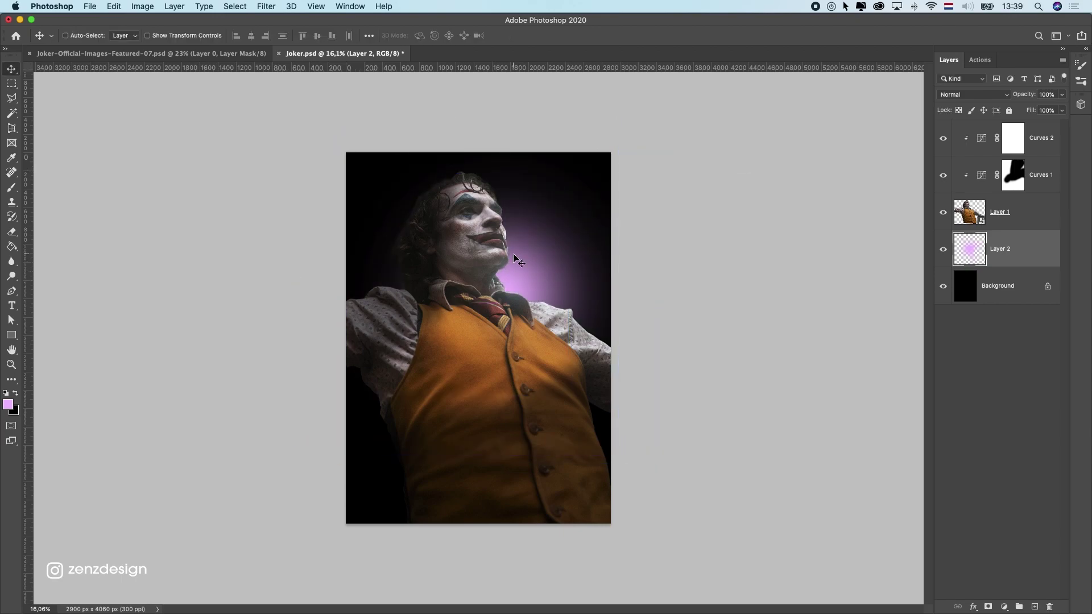
Step: Duplicate the glow and shift the copy behind the hair, and place another duplicate above all layers in Screen mode
{"action": "key", "text": "super+j"}
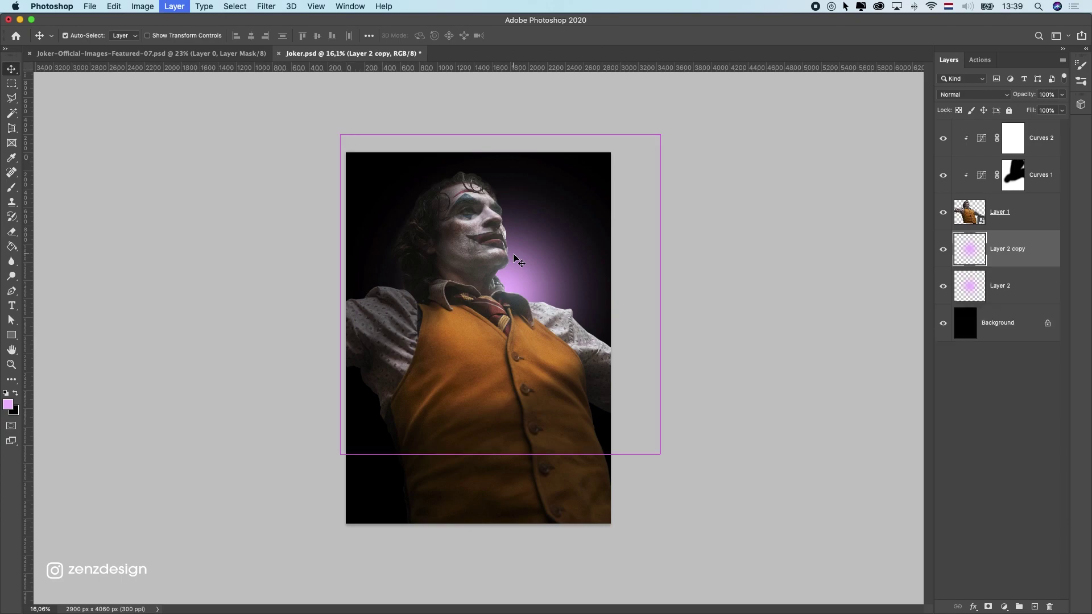
{"action": "mouse_move", "coordinate": [493, 248]}
{"action": "left_mouse_down"}
{"action": "mouse_move", "coordinate": [493, 222]}
{"action": "mouse_move", "coordinate": [504, 239]}
{"action": "mouse_move", "coordinate": [495, 209]}
{"action": "mouse_move", "coordinate": [498, 268]}
{"action": "left_mouse_up"}
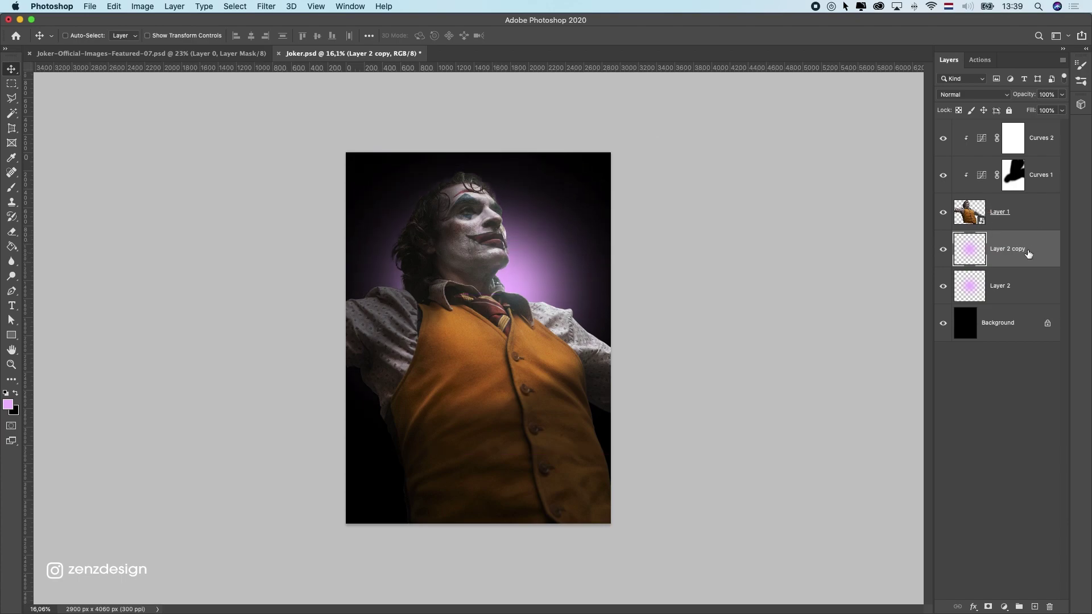
{"action": "key", "text": "super+j"}
{"action": "left_click_drag", "start_coordinate": [1003, 251], "coordinate": [1020, 123]}
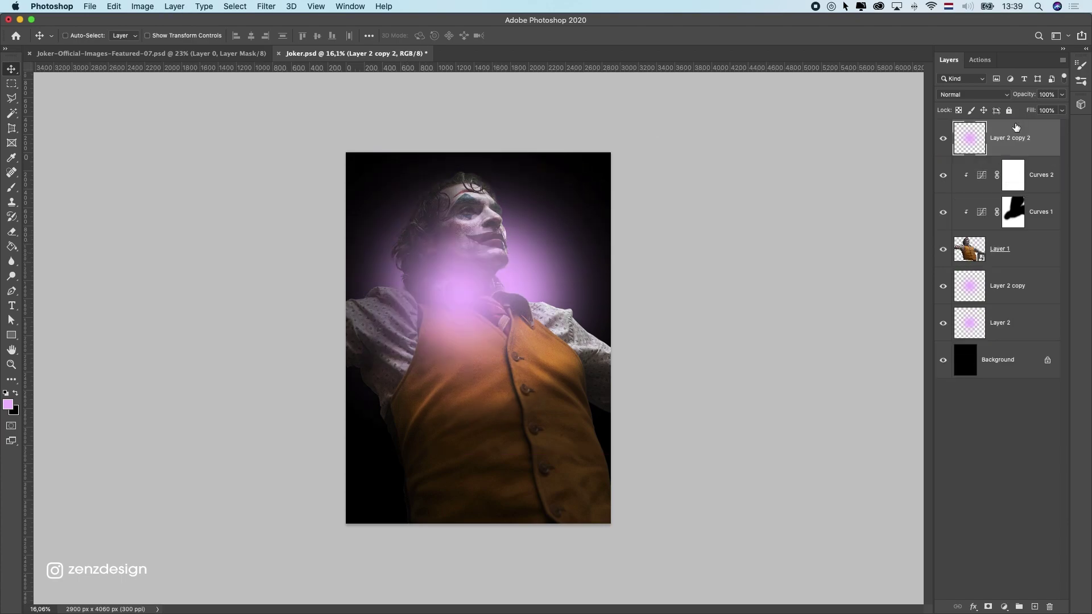
{"action": "left_click", "coordinate": [958, 95]}
{"action": "left_click", "coordinate": [954, 175]}
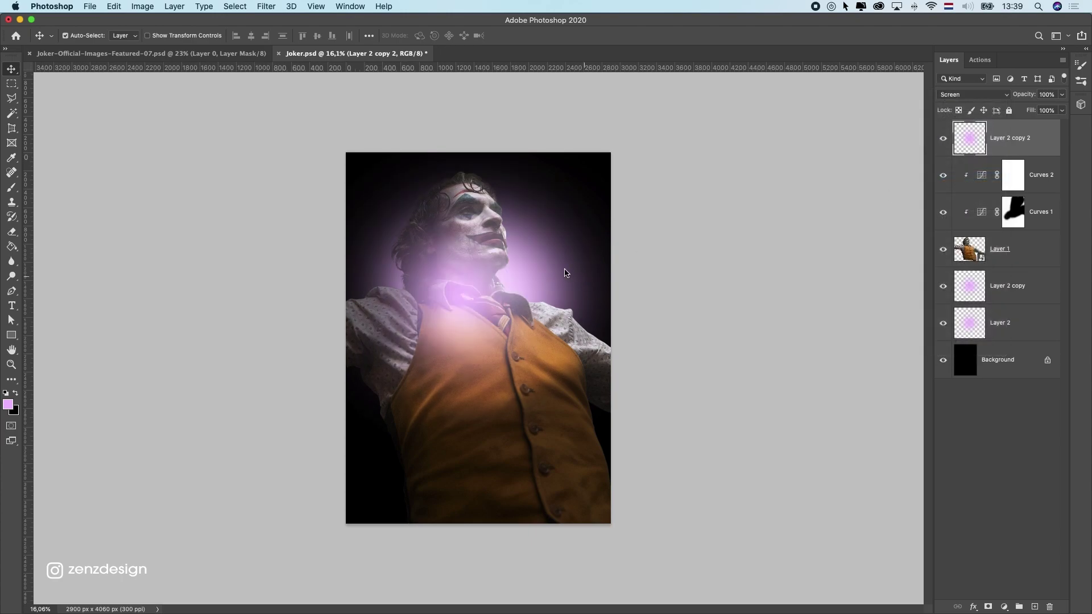
Step: Scale the top glow down to about 33%, position it beside the neck and lower its opacity to 67%
{"action": "key", "text": "super+t"}
{"action": "left_click_drag", "start_coordinate": [619, 136], "coordinate": [496, 261]}
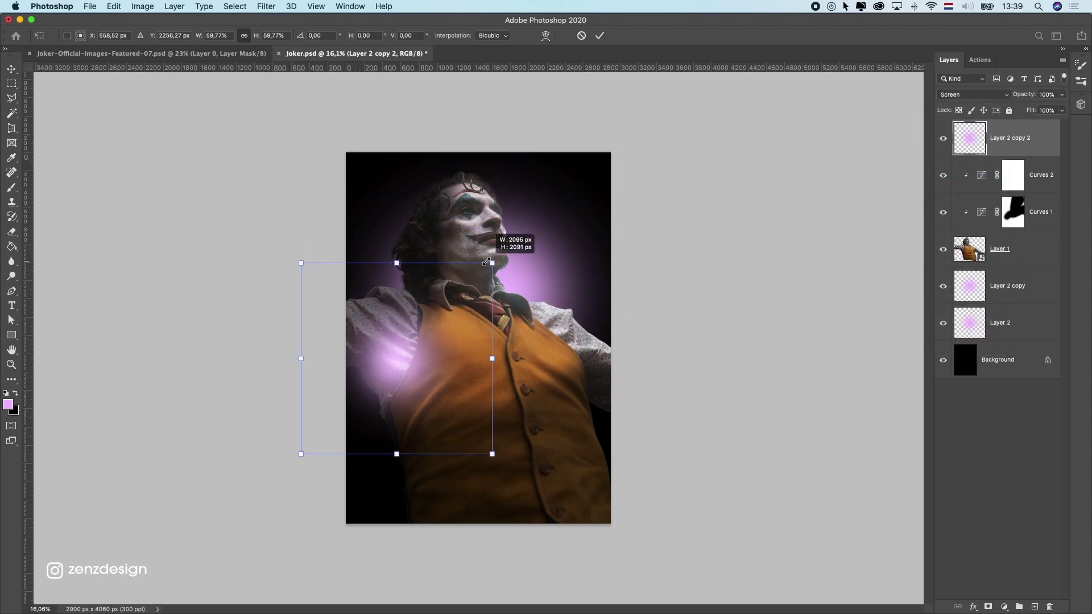
{"action": "left_click_drag", "start_coordinate": [429, 321], "coordinate": [550, 259]}
{"action": "left_click_drag", "start_coordinate": [610, 199], "coordinate": [568, 243]}
{"action": "left_click_drag", "start_coordinate": [533, 297], "coordinate": [509, 278]}
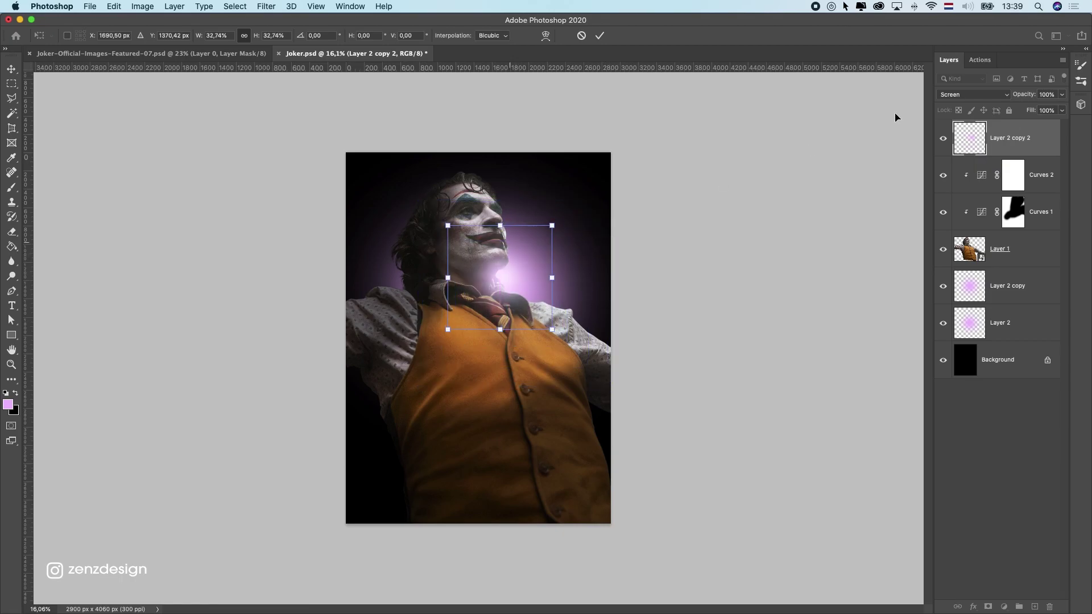
{"action": "key", "text": "Return"}
{"action": "left_click", "coordinate": [1063, 95]}
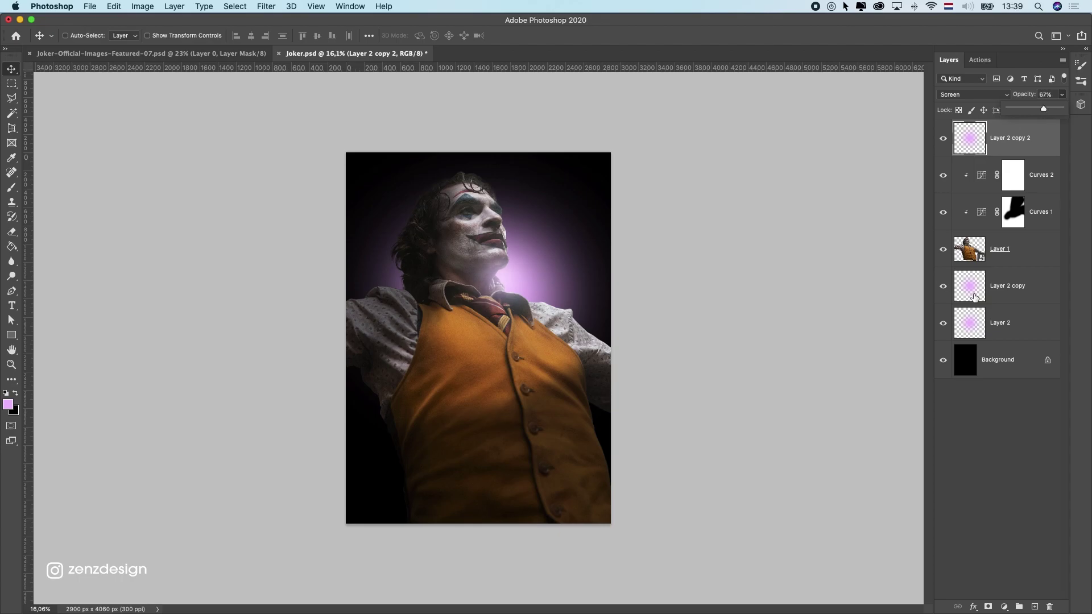
Step: Add a new layer above Curves 2 and clip it to the figure with a clipping mask
{"action": "left_click", "coordinate": [1004, 257]}
{"action": "left_click", "coordinate": [1013, 179]}
{"action": "scroll", "coordinate": [527, 257], "scroll_direction": "up", "scroll_amount": 2}
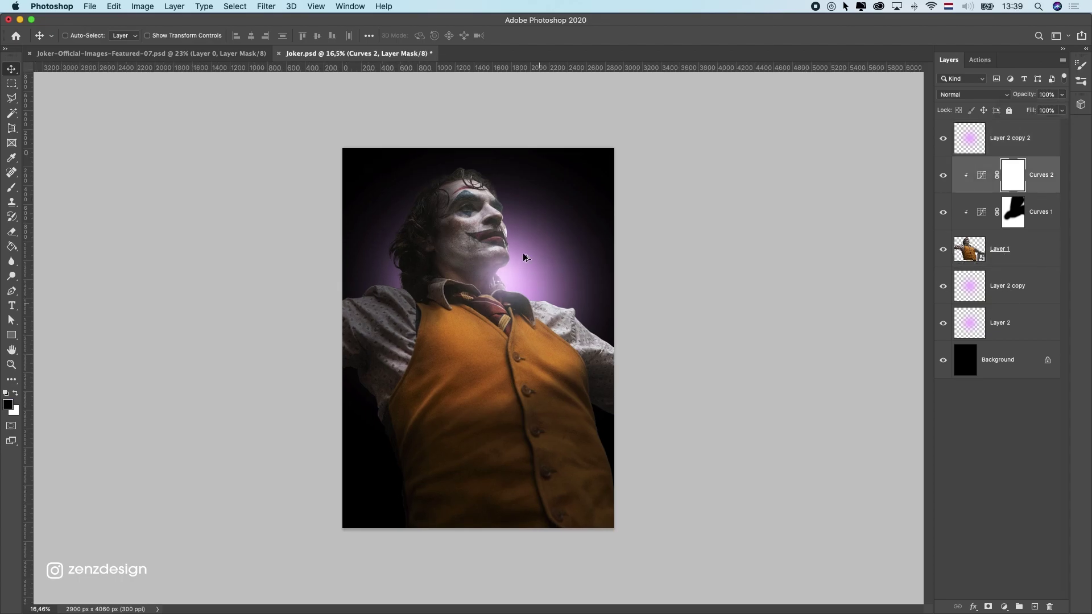
{"action": "scroll", "coordinate": [490, 257], "scroll_direction": "up", "scroll_amount": 1}
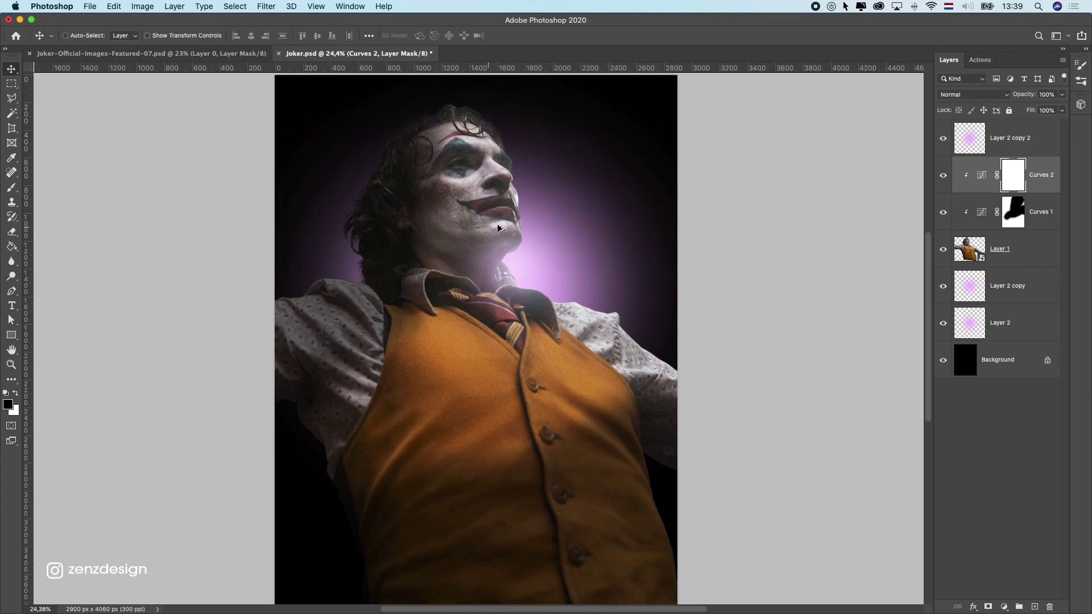
{"action": "scroll", "coordinate": [489, 253], "scroll_direction": "up", "scroll_amount": 3}
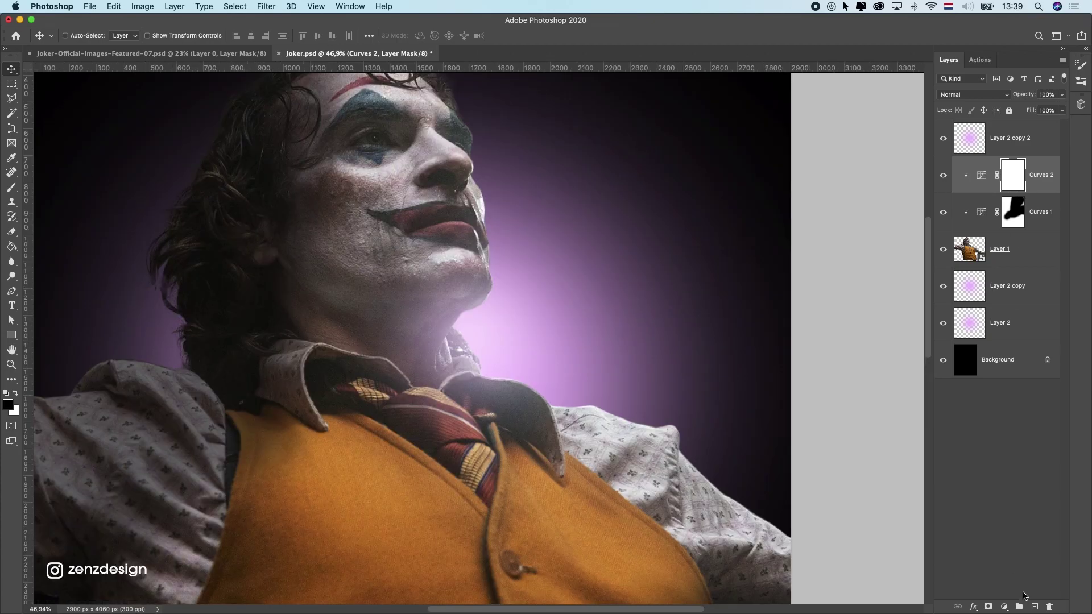
{"action": "left_click", "coordinate": [1035, 607]}
{"action": "right_click", "coordinate": [998, 183]}
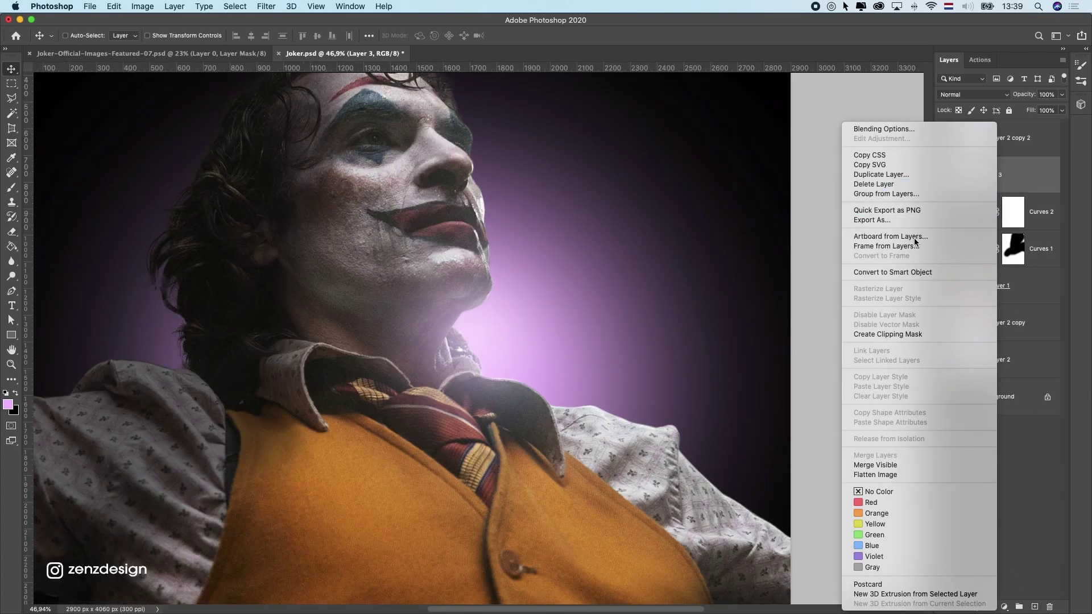
{"action": "left_click", "coordinate": [887, 334]}
Step: Set up the brush with the pale pink-purple colour #f4d7ff and a size of 70 px
{"action": "key", "text": "b"}
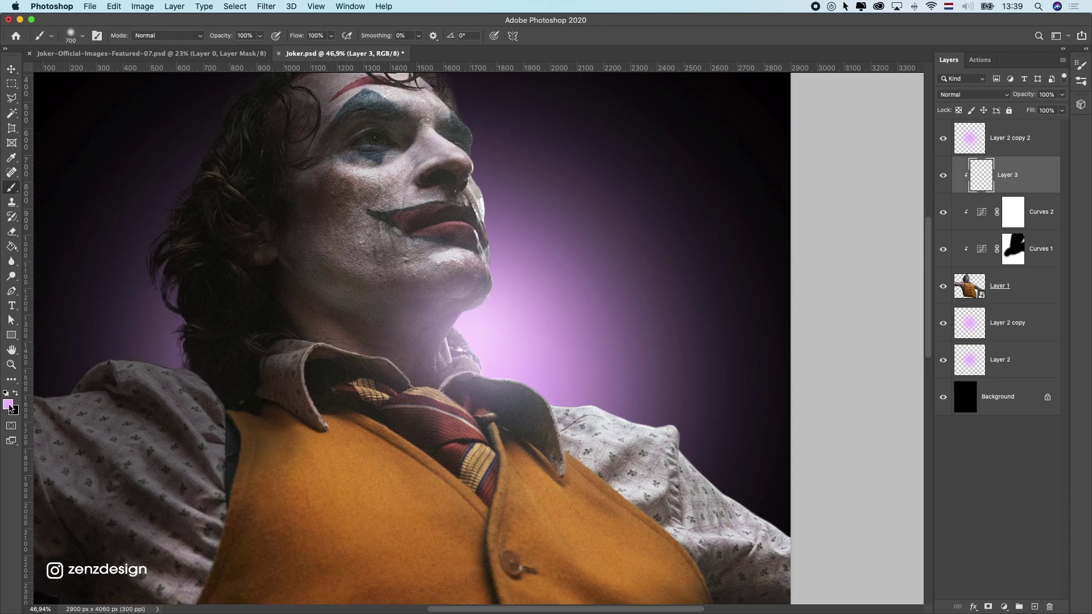
{"action": "left_click", "coordinate": [10, 406]}
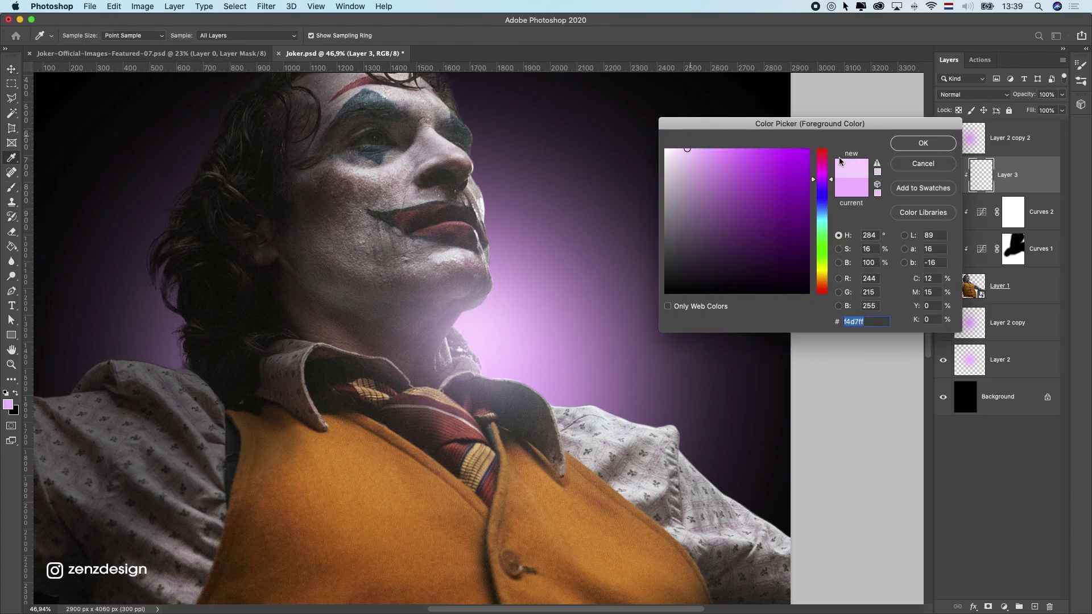
{"action": "left_click", "coordinate": [923, 143]}
{"action": "key", "text": "bracketleft"}
{"action": "key", "text": "bracketleft"}
{"action": "key", "text": "bracketleft"}
{"action": "key", "text": "bracketleft"}
{"action": "key", "text": "bracketleft"}
{"action": "key", "text": "bracketleft"}
{"action": "key", "text": "bracketleft"}
{"action": "key", "text": "bracketleft"}
{"action": "key", "text": "bracketleft"}
{"action": "key", "text": "bracketleft"}
{"action": "key", "text": "bracketleft"}
{"action": "key", "text": "bracketleft"}
Step: Paint a pale rim light along the chin, neck, collar and shoulder edge, undoing the unwanted strokes
{"action": "mouse_move", "coordinate": [491, 307]}
{"action": "left_mouse_down"}
{"action": "mouse_move", "coordinate": [507, 278]}
{"action": "mouse_move", "coordinate": [476, 354]}
{"action": "mouse_move", "coordinate": [462, 328]}
{"action": "mouse_move", "coordinate": [490, 356]}
{"action": "mouse_move", "coordinate": [474, 342]}
{"action": "mouse_move", "coordinate": [494, 364]}
{"action": "mouse_move", "coordinate": [474, 343]}
{"action": "mouse_move", "coordinate": [487, 371]}
{"action": "mouse_move", "coordinate": [561, 382]}
{"action": "mouse_move", "coordinate": [499, 370]}
{"action": "left_mouse_up"}
{"action": "key", "text": "super+z"}
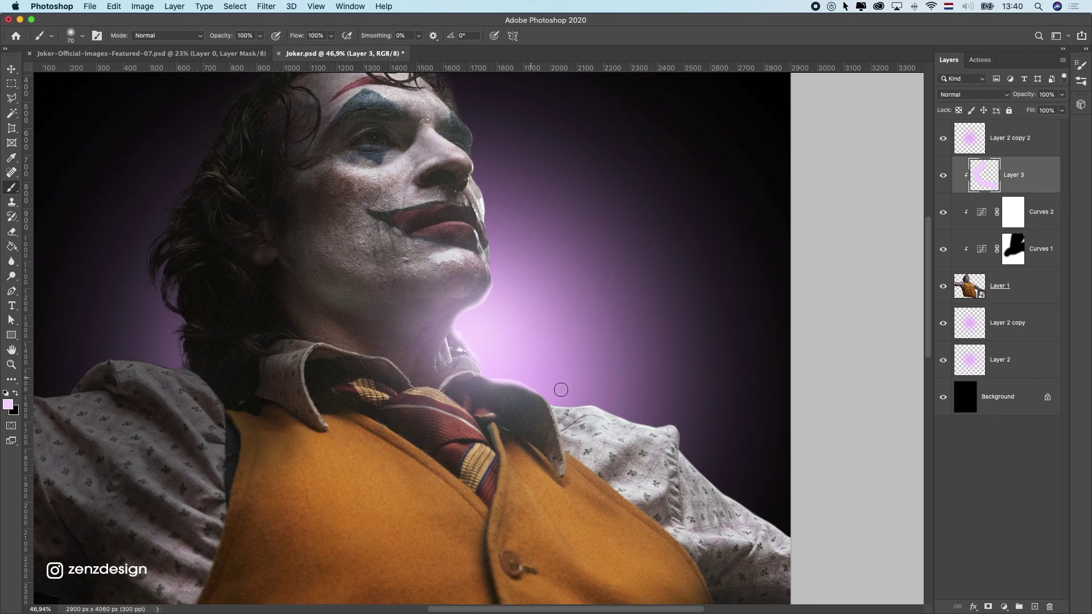
{"action": "key", "text": "super+z"}
{"action": "key", "text": "super+z"}
{"action": "key", "text": "super+z"}
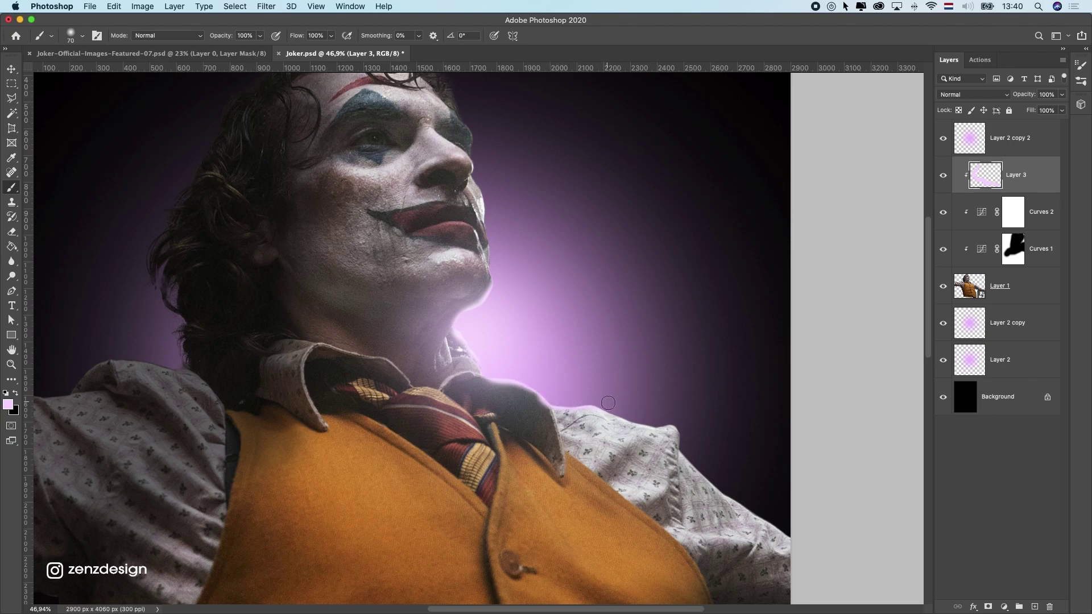
{"action": "key", "text": "super+z"}
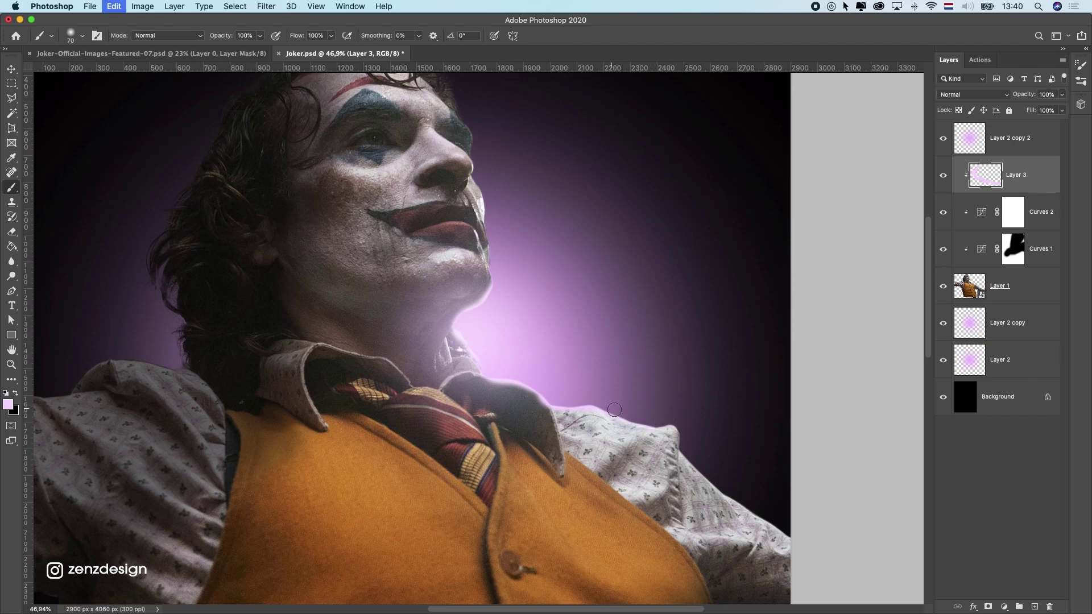
Step: Extend the rim light up the edge of the face from the jaw to the nose, undoing the unwanted strokes
{"action": "scroll", "coordinate": [496, 288], "scroll_direction": "up", "scroll_amount": 3}
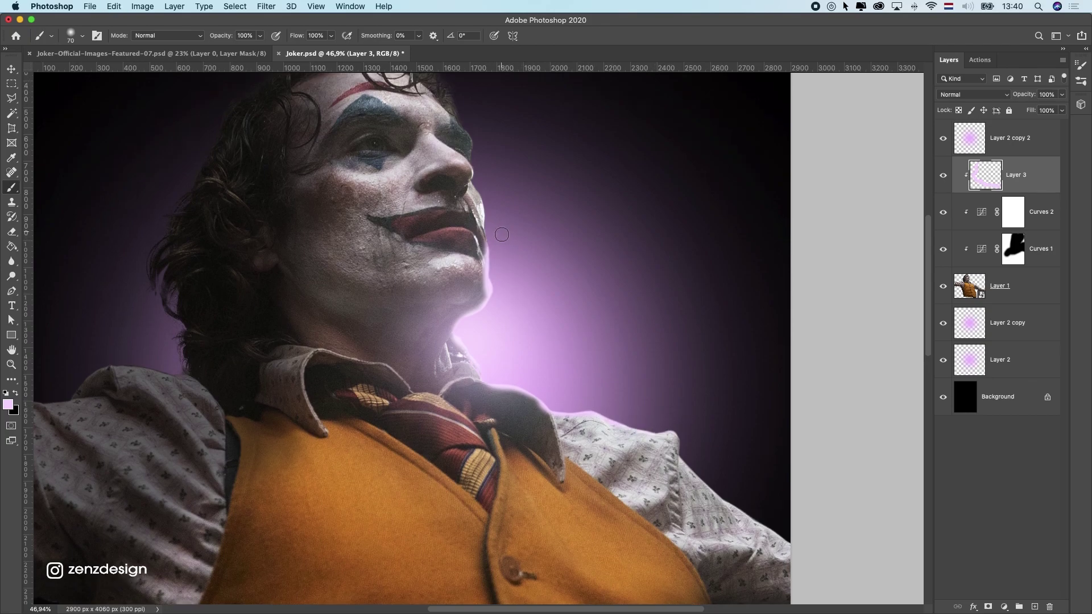
{"action": "key", "text": "super+z"}
{"action": "mouse_move", "coordinate": [496, 337]}
{"action": "left_mouse_down"}
{"action": "mouse_move", "coordinate": [502, 268]}
{"action": "mouse_move", "coordinate": [496, 294]}
{"action": "mouse_move", "coordinate": [487, 228]}
{"action": "left_mouse_up"}
{"action": "scroll", "coordinate": [488, 222], "scroll_direction": "up", "scroll_amount": 3}
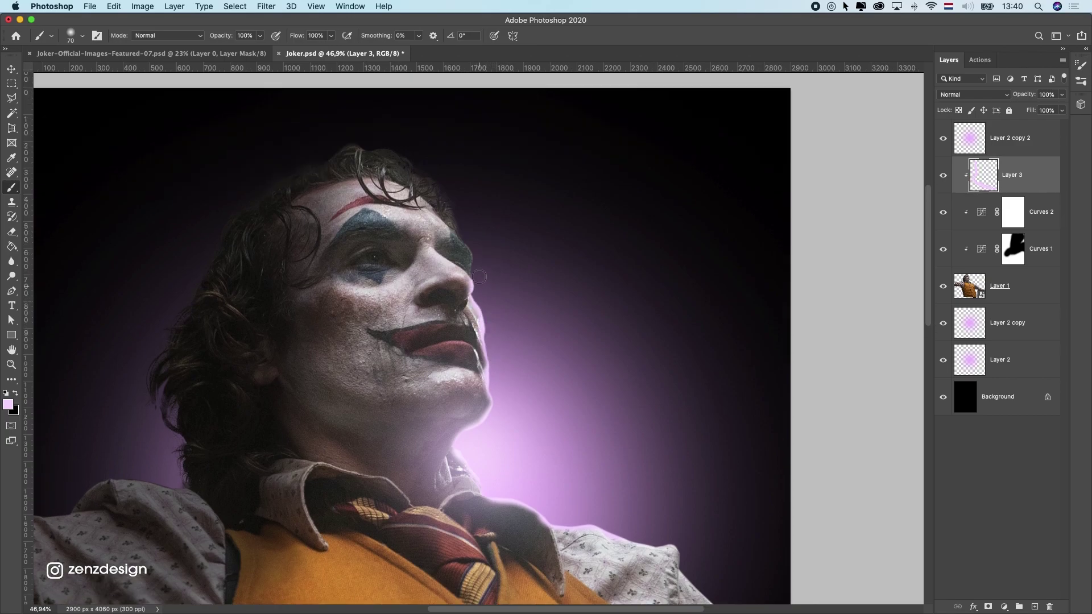
{"action": "key", "text": "super+z"}
{"action": "key", "text": "super+z"}
{"action": "key", "text": "super+z"}
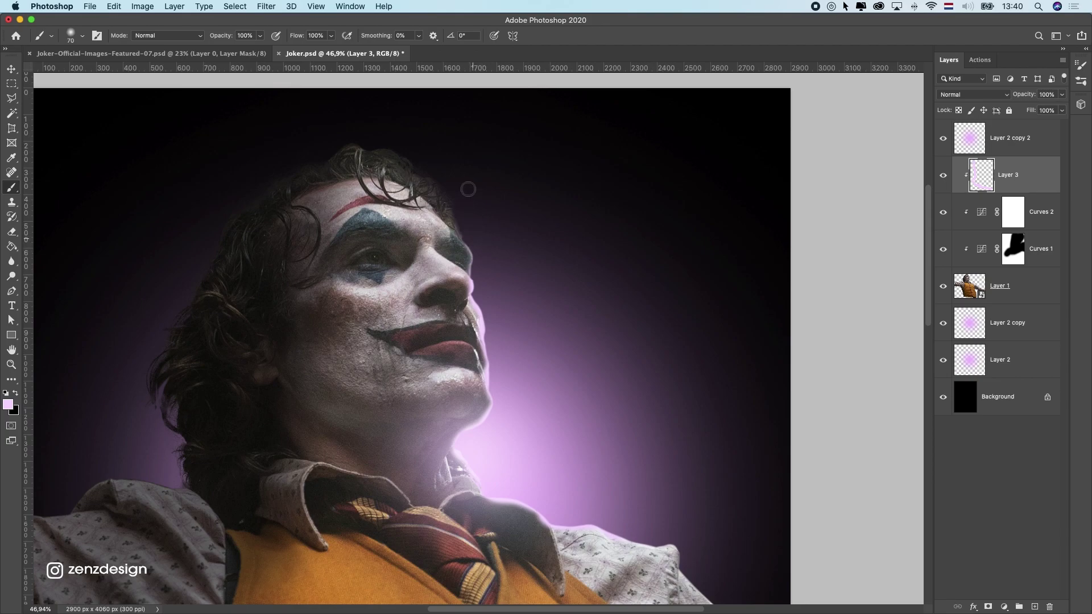
Step: Change the rim light layer's blending mode to Screen
{"action": "key", "text": "super+0"}
{"action": "scroll", "coordinate": [567, 184], "scroll_direction": "up", "scroll_amount": 4}
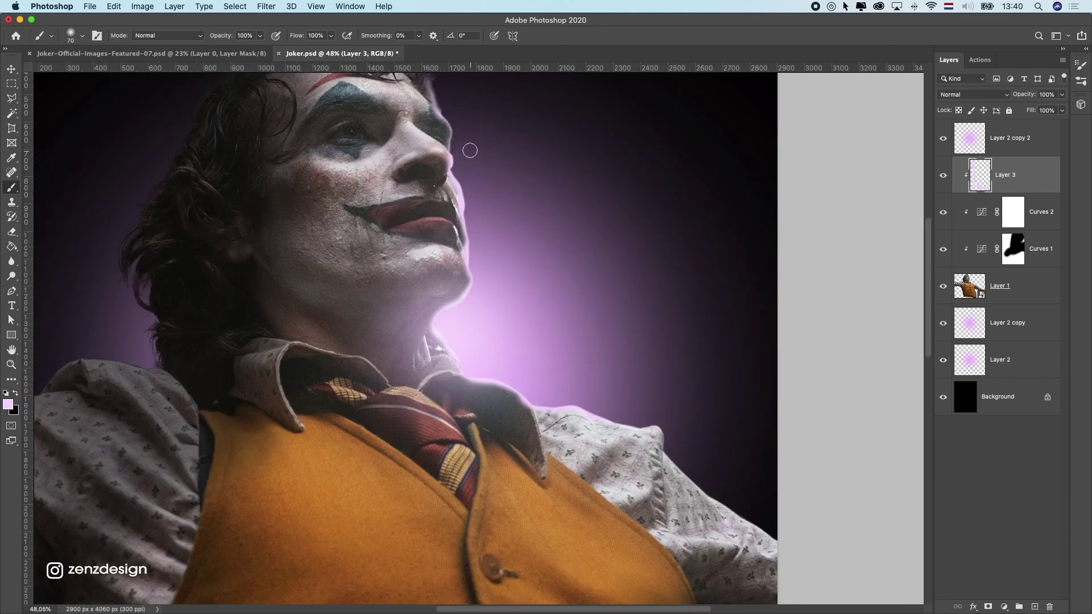
{"action": "scroll", "coordinate": [470, 152], "scroll_direction": "up", "scroll_amount": 3}
{"action": "left_click", "coordinate": [950, 99]}
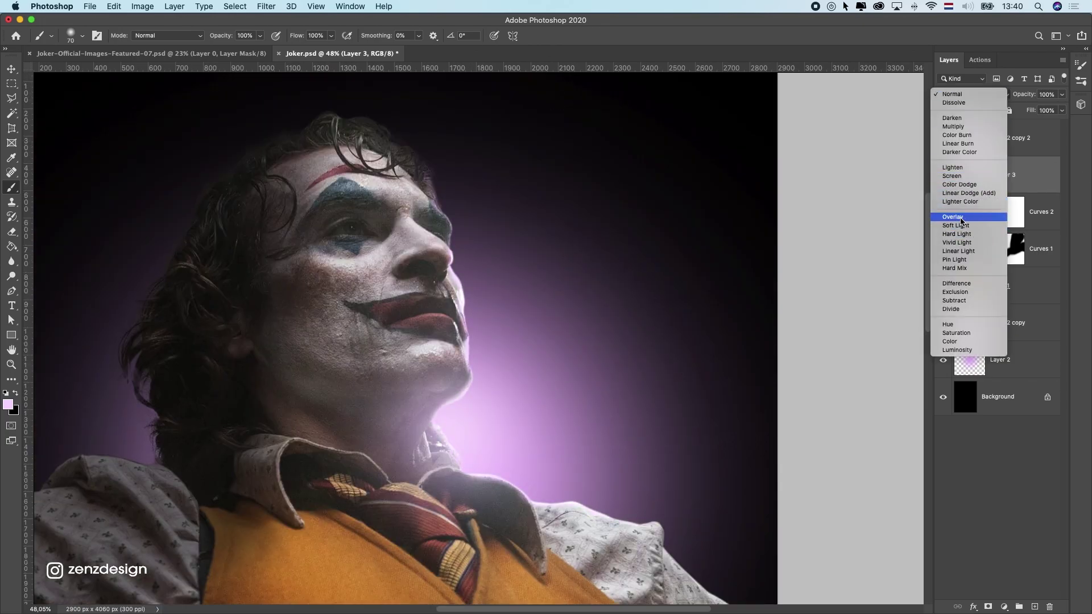
{"action": "left_click", "coordinate": [953, 176]}
{"action": "scroll", "coordinate": [571, 255], "scroll_direction": "down", "scroll_amount": 3}
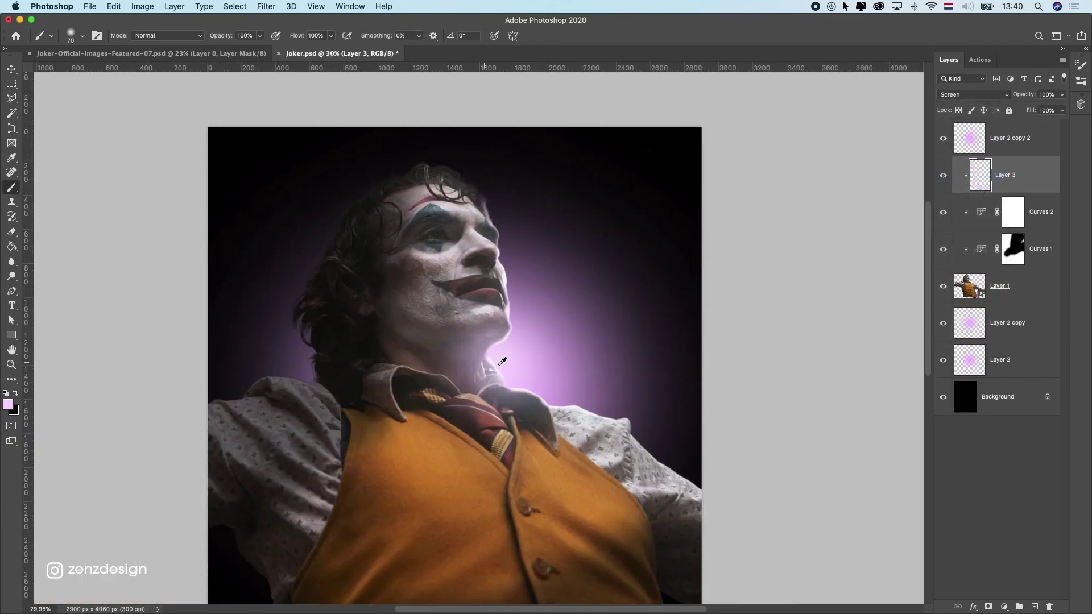
Step: On a new layer above the rim light, paint one soft 800 px dab of purple #db7bff over the lower face
{"action": "scroll", "coordinate": [501, 364], "scroll_direction": "up", "scroll_amount": 1}
{"action": "left_click", "coordinate": [1035, 607]}
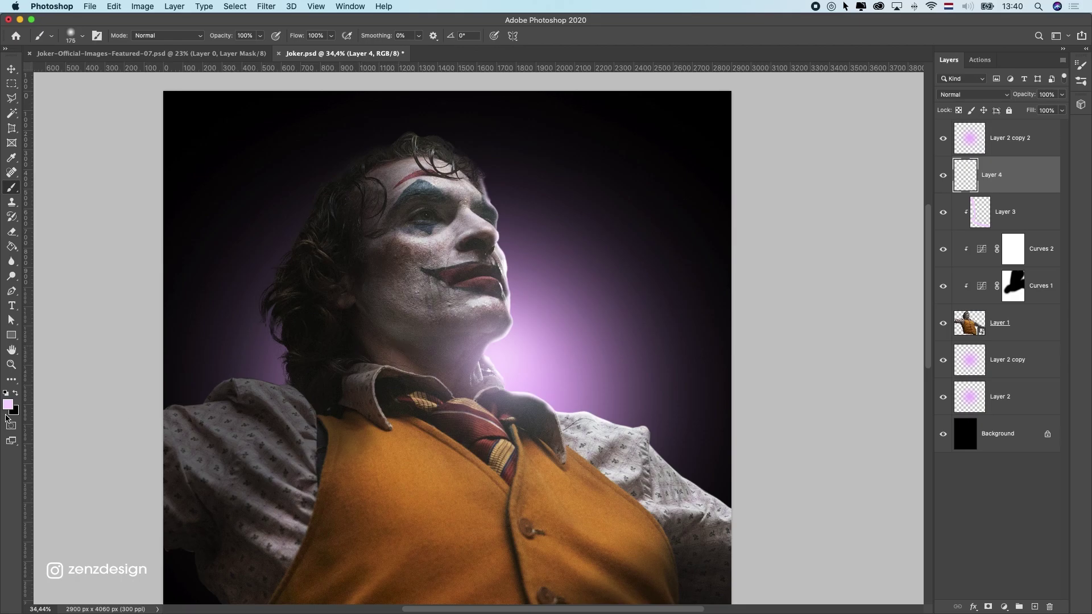
{"action": "left_click", "coordinate": [9, 406]}
{"action": "left_click_drag", "start_coordinate": [719, 162], "coordinate": [742, 134]}
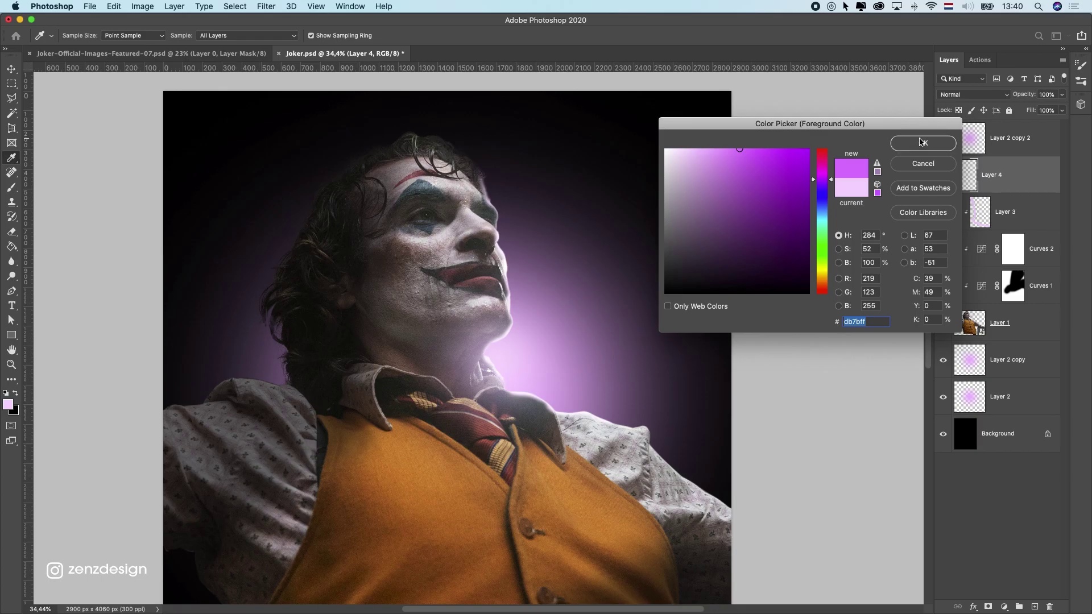
{"action": "left_click", "coordinate": [922, 142]}
{"action": "key", "text": "b"}
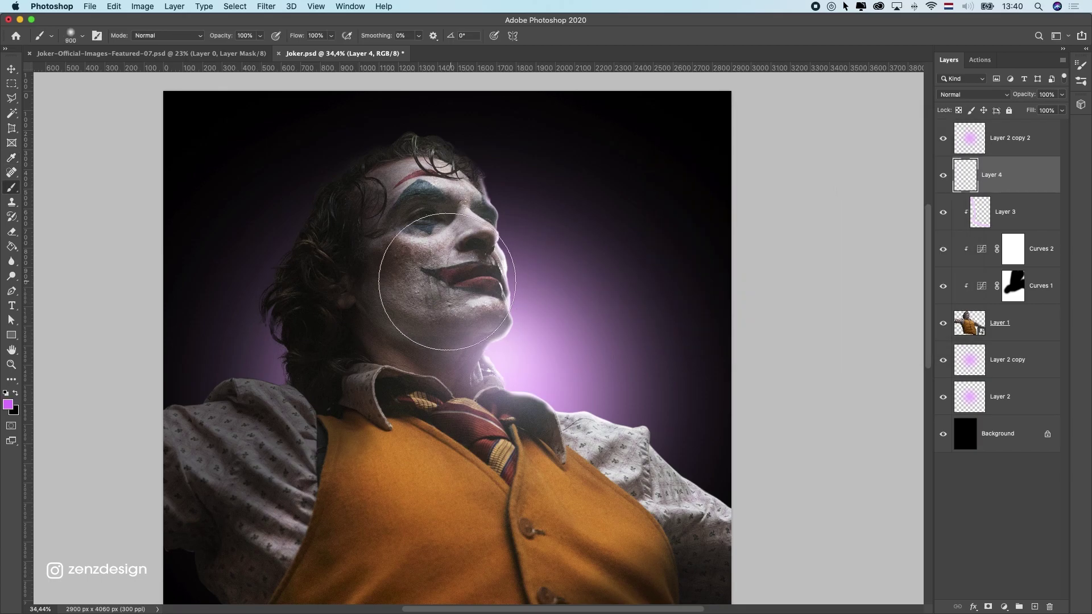
{"action": "left_click", "coordinate": [455, 260]}
Step: Set the purple dab's blending mode to Soft Light and move it down over the collar and tie
{"action": "left_click", "coordinate": [12, 69]}
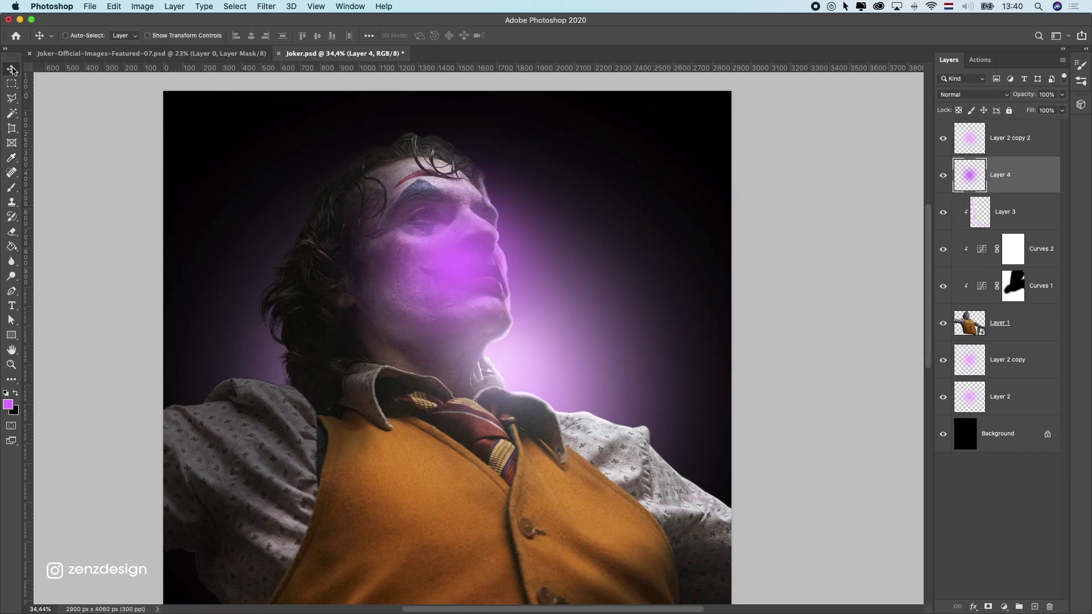
{"action": "left_click", "coordinate": [970, 95]}
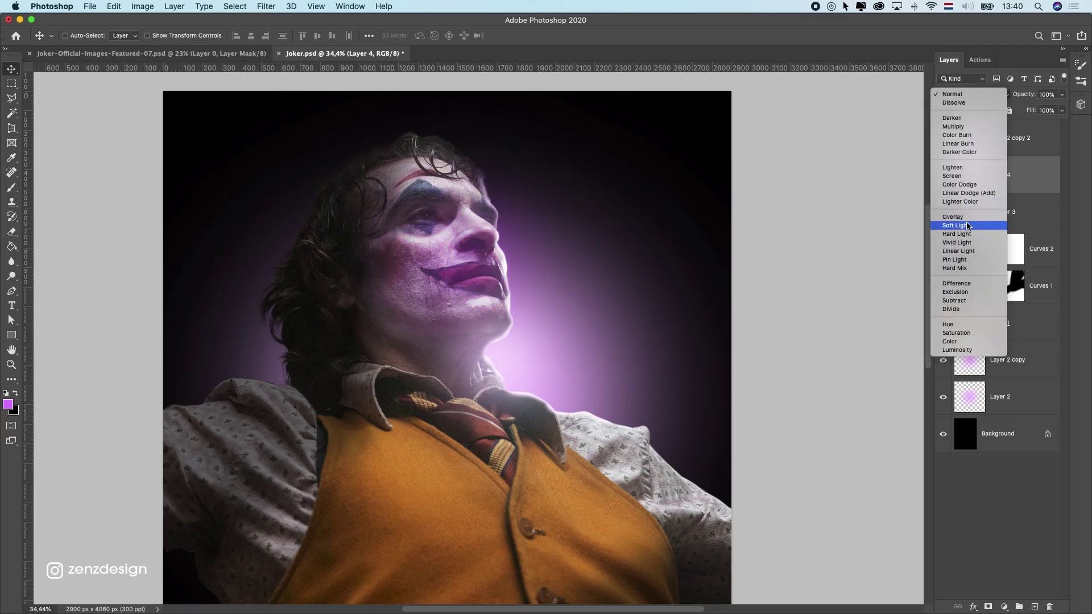
{"action": "key", "text": "Return"}
{"action": "mouse_move", "coordinate": [614, 383]}
{"action": "left_mouse_down"}
{"action": "mouse_move", "coordinate": [624, 400]}
{"action": "mouse_move", "coordinate": [574, 458]}
{"action": "mouse_move", "coordinate": [660, 461]}
{"action": "mouse_move", "coordinate": [568, 472]}
{"action": "left_mouse_up"}
Step: Scale the Soft Light glow up proportionally to about 158% around its centre
{"action": "scroll", "coordinate": [584, 434], "scroll_direction": "down", "scroll_amount": 10}
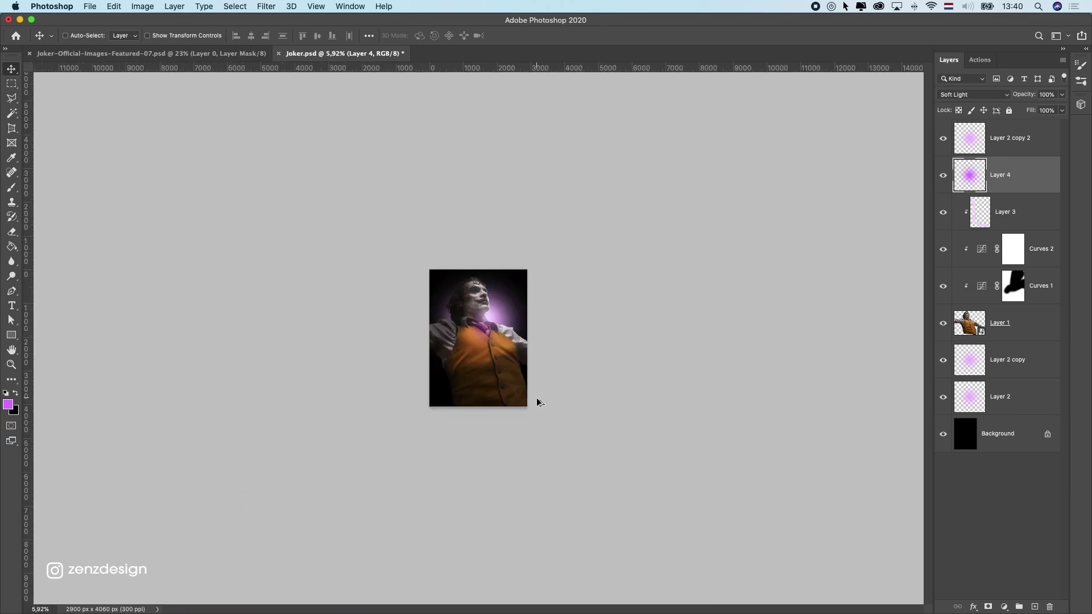
{"action": "scroll", "coordinate": [535, 400], "scroll_direction": "up", "scroll_amount": 4}
{"action": "scroll", "coordinate": [517, 375], "scroll_direction": "up", "scroll_amount": 4}
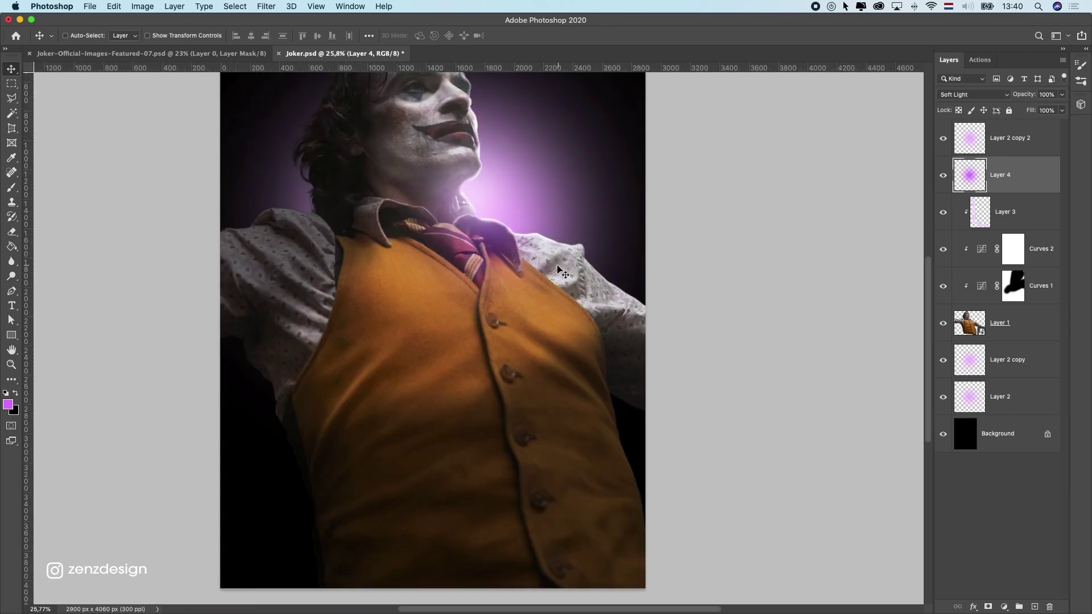
{"action": "scroll", "coordinate": [557, 273], "scroll_direction": "up", "scroll_amount": 5}
{"action": "key", "text": "super+t"}
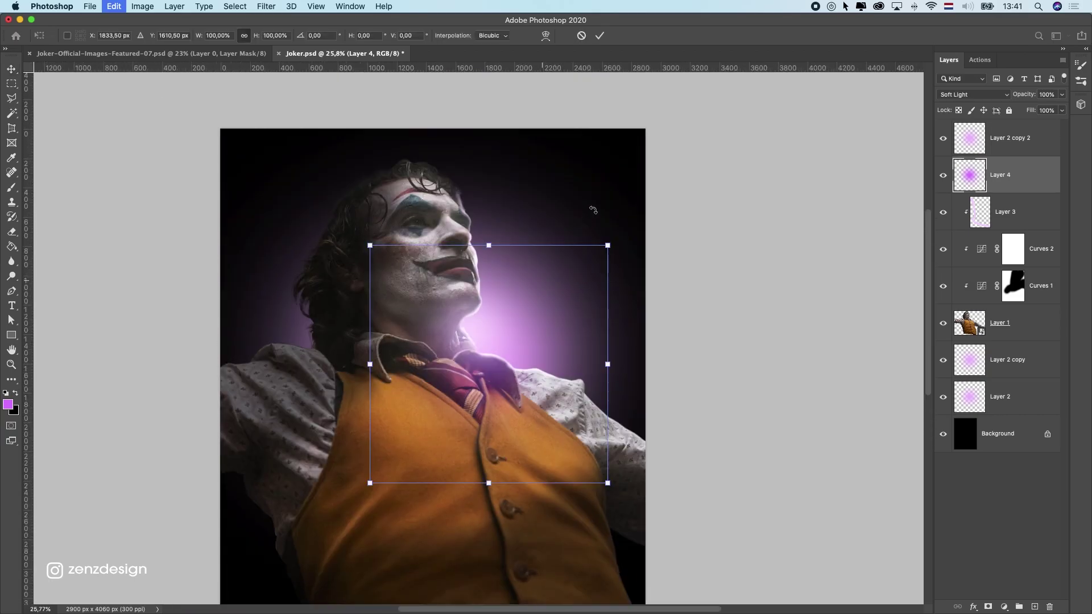
{"action": "left_click_drag", "start_coordinate": [607, 245], "coordinate": [680, 174]}
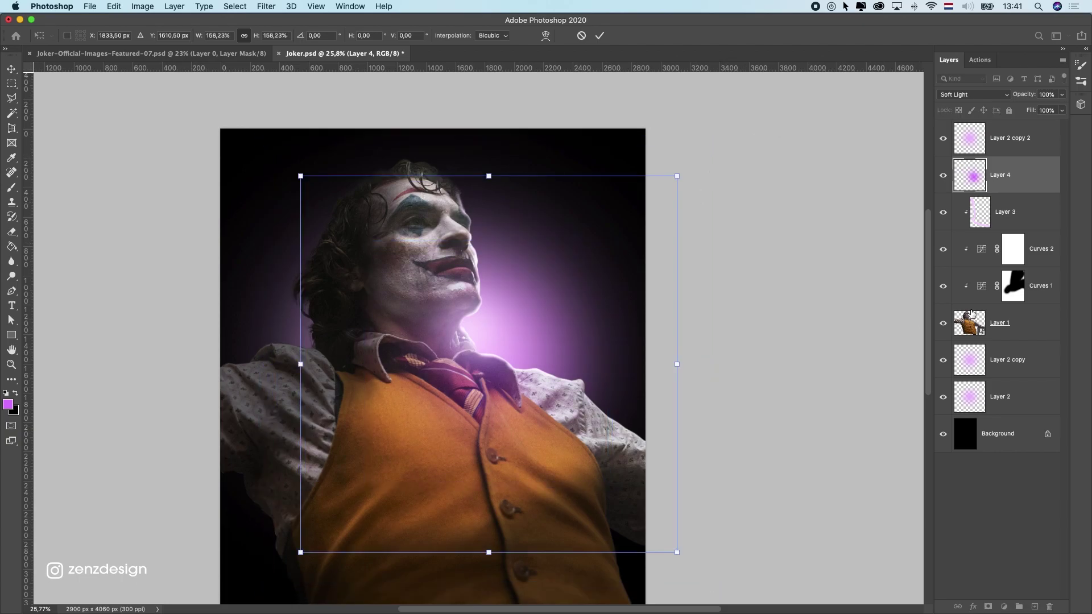
{"action": "key", "text": "Return"}
Step: Lower the rim light layer's opacity to 72%
{"action": "left_click", "coordinate": [971, 318]}
{"action": "left_click", "coordinate": [943, 216]}
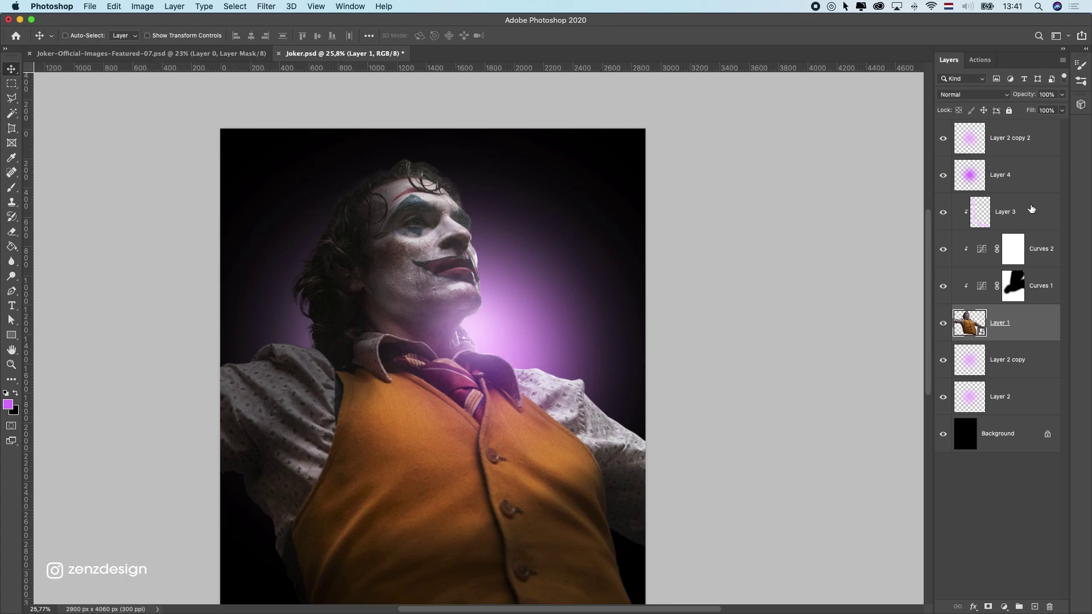
{"action": "left_click", "coordinate": [1019, 201]}
{"action": "left_click_drag", "start_coordinate": [1063, 98], "coordinate": [1038, 110]}
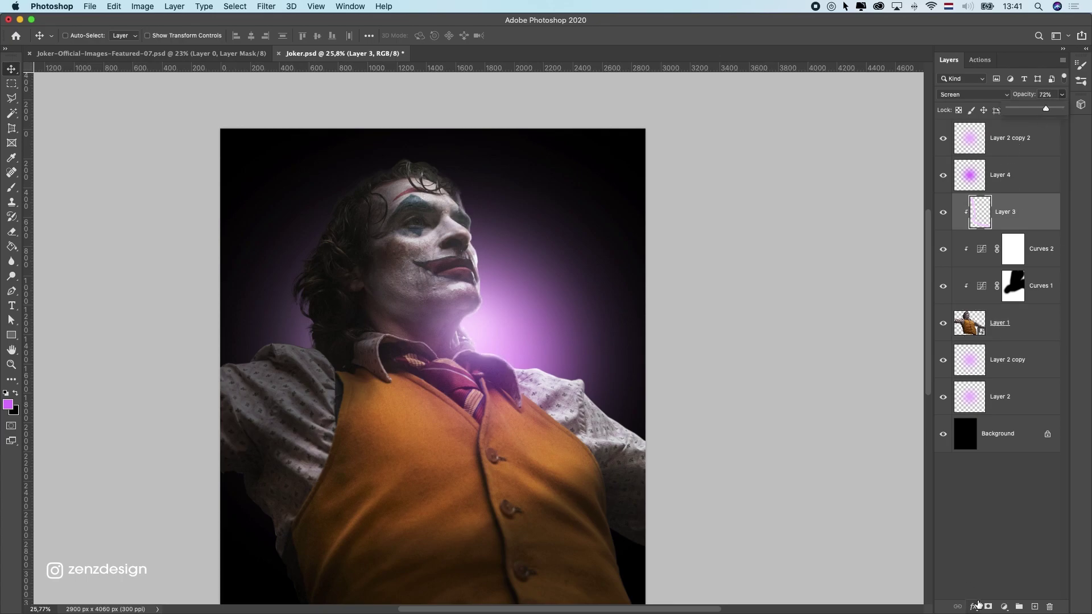
Step: Add a layer mask to the rim light layer and set up a small black brush for masking
{"action": "left_click", "coordinate": [989, 607]}
{"action": "key", "text": "d"}
{"action": "key", "text": "b"}
{"action": "scroll", "coordinate": [486, 226], "scroll_direction": "up", "scroll_amount": 5}
{"action": "key", "text": "bracketleft"}
{"action": "key", "text": "bracketleft"}
{"action": "key", "text": "bracketleft"}
{"action": "key", "text": "bracketleft"}
{"action": "key", "text": "bracketleft"}
{"action": "key", "text": "bracketleft"}
{"action": "key", "text": "bracketleft"}
{"action": "key", "text": "bracketleft"}
{"action": "key", "text": "bracketleft"}
{"action": "key", "text": "bracketleft"}
{"action": "key", "text": "bracketleft"}
{"action": "key", "text": "bracketleft"}
{"action": "key", "text": "bracketleft"}
{"action": "key", "text": "bracketleft"}
{"action": "key", "text": "bracketleft"}
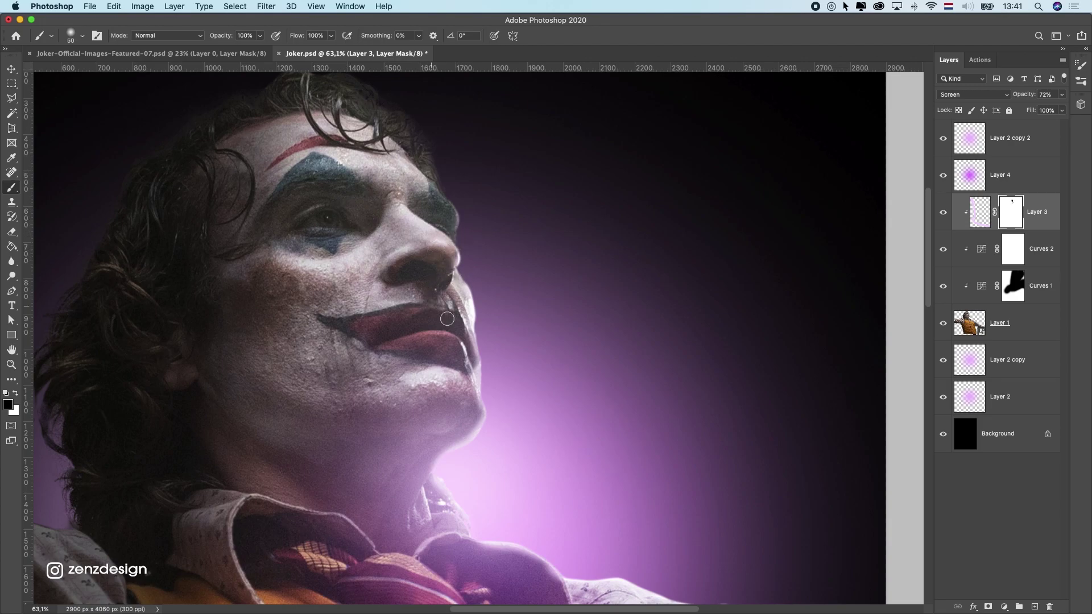
Step: Mask out excess rim light around the nose, mouth and collar, undoing the unwanted strokes
{"action": "left_click_drag", "start_coordinate": [449, 267], "coordinate": [453, 261]}
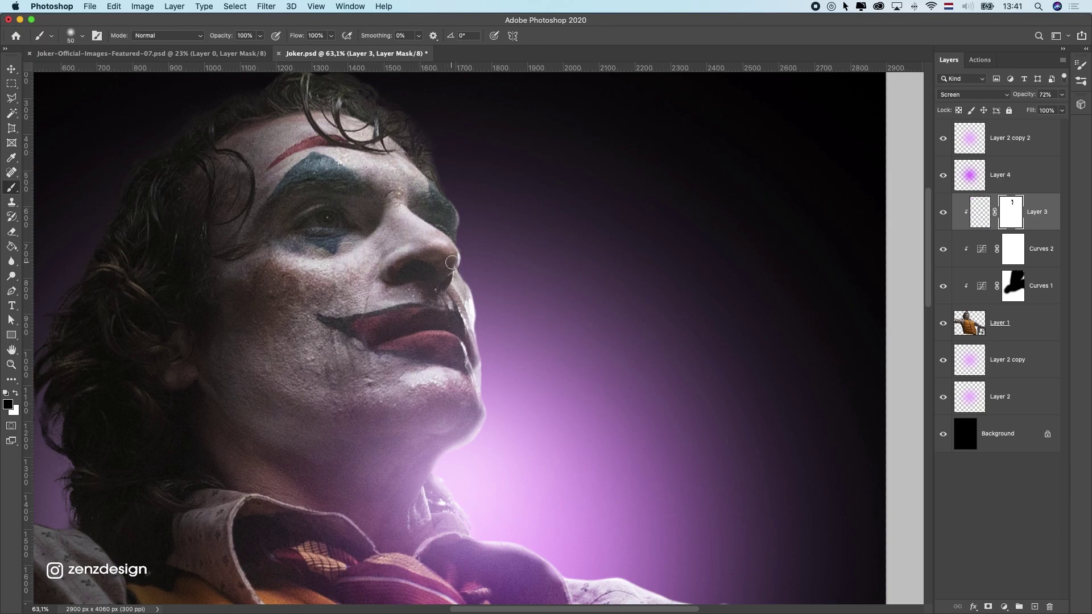
{"action": "mouse_move", "coordinate": [464, 310]}
{"action": "left_mouse_down"}
{"action": "mouse_move", "coordinate": [463, 368]}
{"action": "mouse_move", "coordinate": [449, 378]}
{"action": "left_mouse_up"}
{"action": "scroll", "coordinate": [435, 385], "scroll_direction": "down", "scroll_amount": 2}
{"action": "key", "text": "super+z"}
{"action": "key", "text": "super+z"}
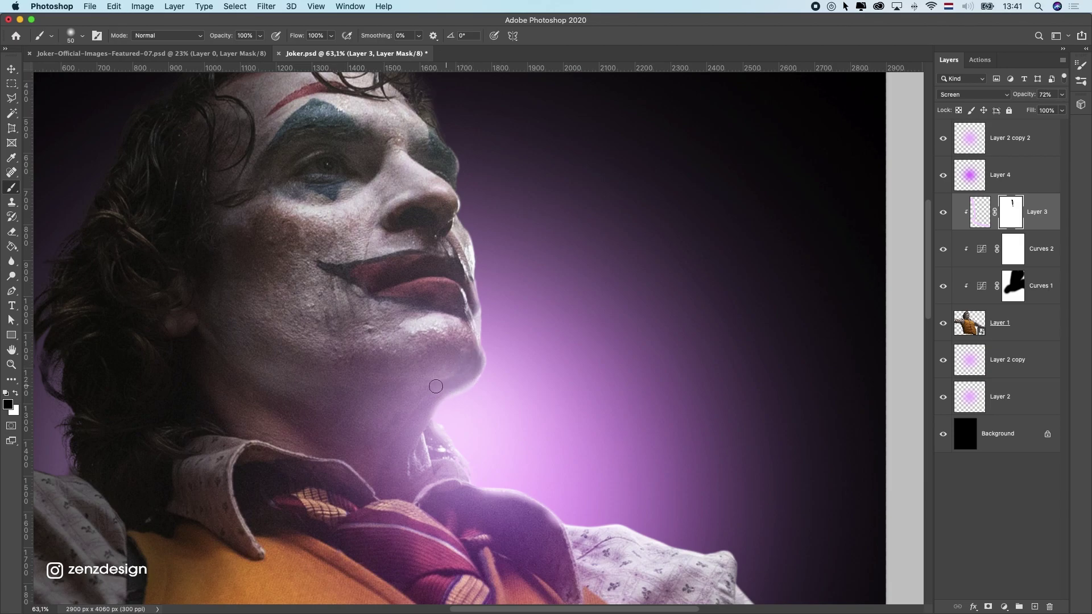
{"action": "key", "text": "super+z"}
{"action": "mouse_move", "coordinate": [473, 501]}
{"action": "left_mouse_down"}
{"action": "mouse_move", "coordinate": [527, 500]}
{"action": "mouse_move", "coordinate": [481, 504]}
{"action": "mouse_move", "coordinate": [558, 529]}
{"action": "mouse_move", "coordinate": [524, 520]}
{"action": "left_mouse_up"}
{"action": "key", "text": "super+z"}
Step: Stretch the Layer 2 copy glow horizontally behind the figure so it spreads past the hair, undoing the initial move
{"action": "scroll", "coordinate": [555, 529], "scroll_direction": "down", "scroll_amount": 5}
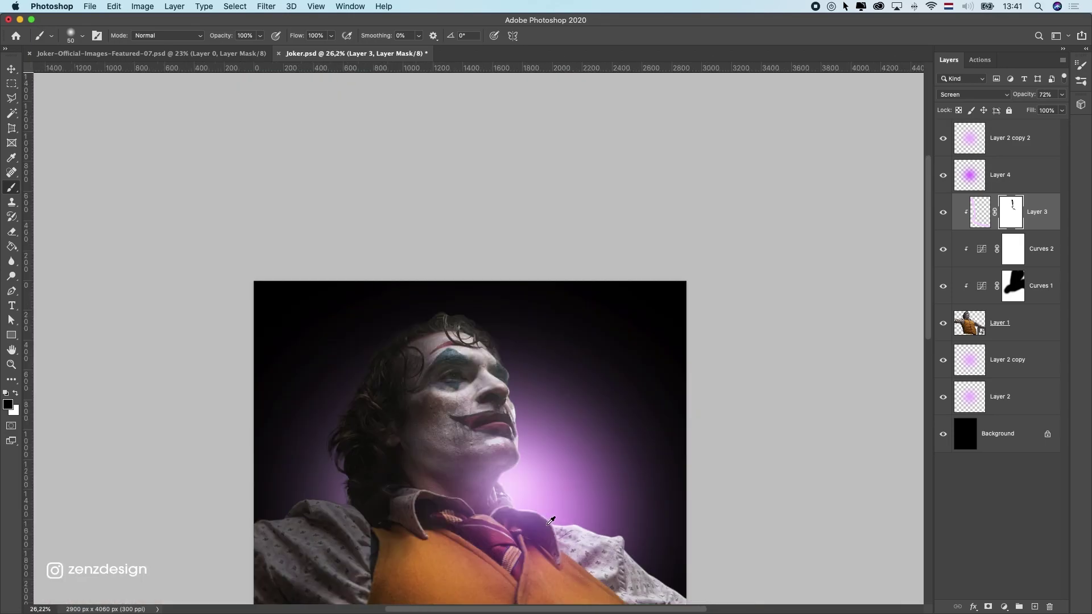
{"action": "scroll", "coordinate": [551, 346], "scroll_direction": "down", "scroll_amount": 5}
{"action": "scroll", "coordinate": [533, 306], "scroll_direction": "up", "scroll_amount": 4}
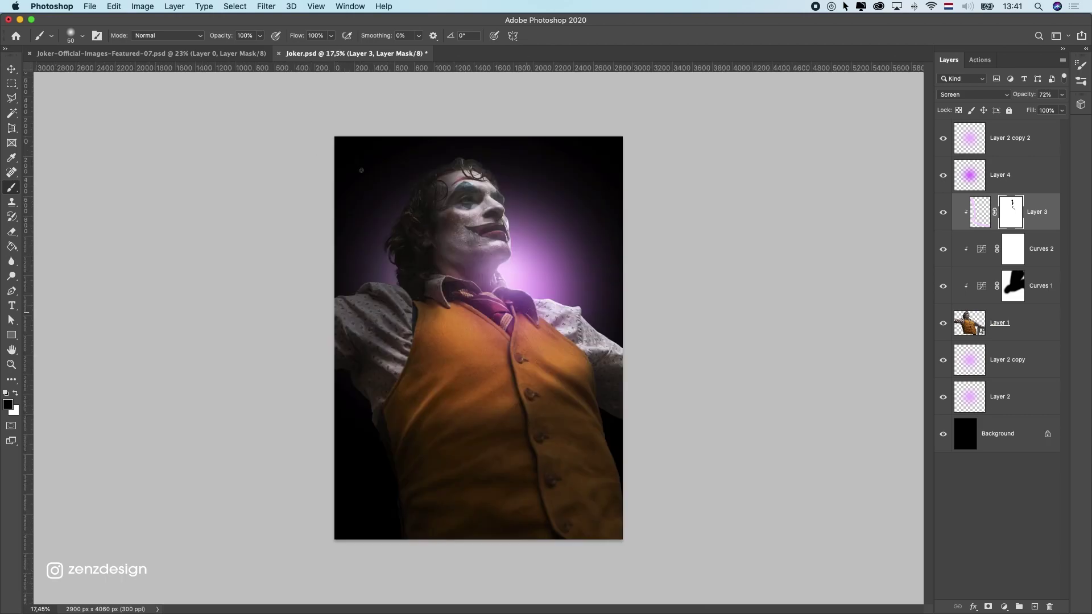
{"action": "left_click", "coordinate": [12, 69]}
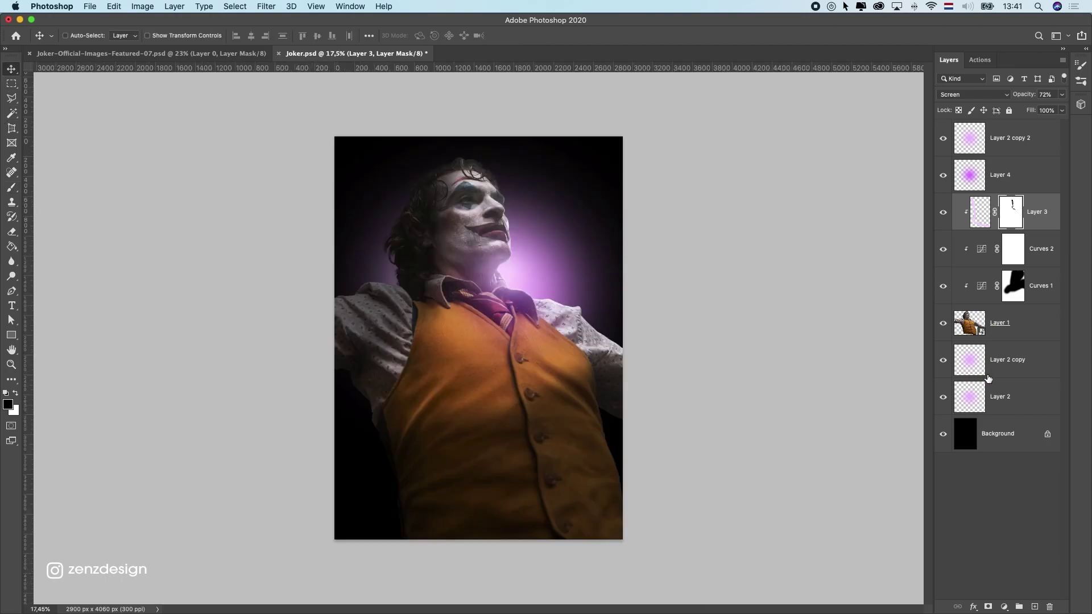
{"action": "left_click", "coordinate": [988, 372]}
{"action": "left_click_drag", "start_coordinate": [341, 237], "coordinate": [342, 223]}
{"action": "key", "text": "super+z"}
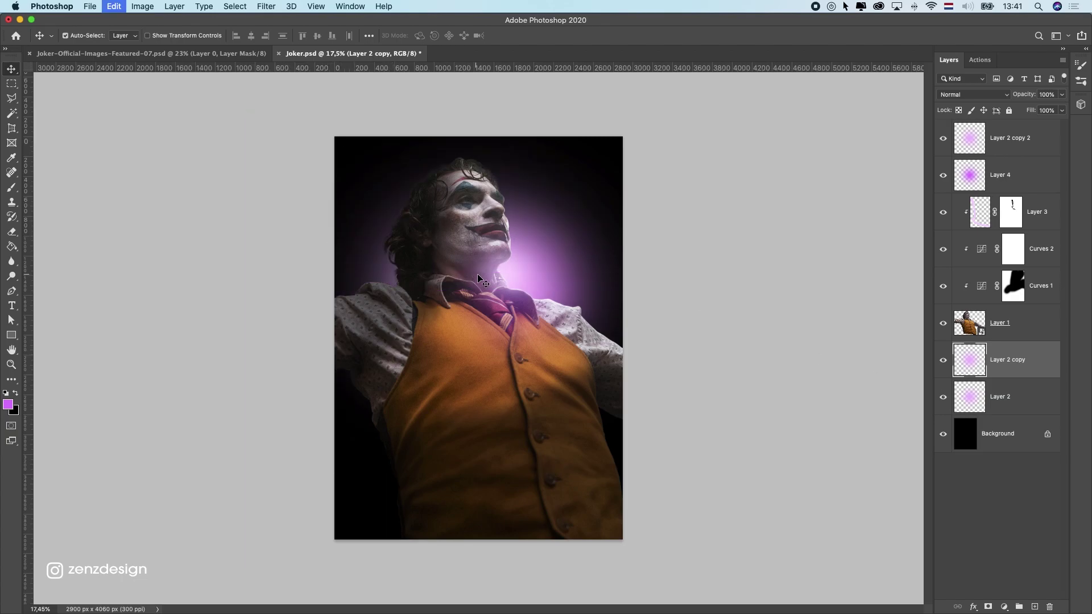
{"action": "key", "text": "super+t"}
{"action": "left_click_drag", "start_coordinate": [283, 290], "coordinate": [157, 291]}
{"action": "left_click_drag", "start_coordinate": [395, 264], "coordinate": [419, 264]}
{"action": "scroll", "coordinate": [505, 246], "scroll_direction": "down", "scroll_amount": 5}
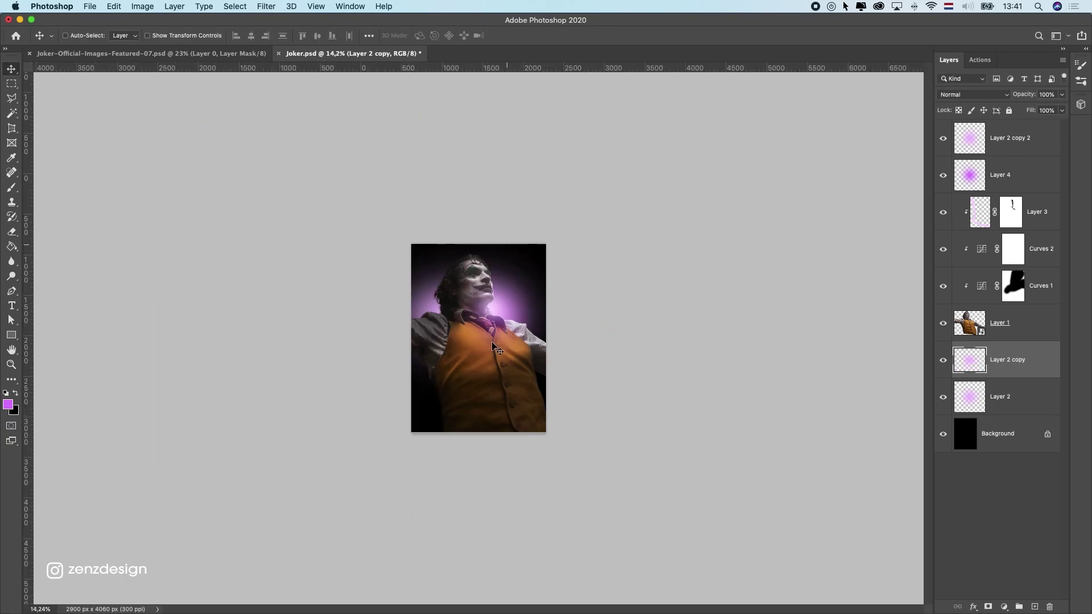
{"action": "scroll", "coordinate": [494, 336], "scroll_direction": "up", "scroll_amount": 5}
Step: Reposition the topmost glow, Layer 2 copy 2, near the neck and scale it to about 99% width and 81% height
{"action": "left_click", "coordinate": [570, 375], "text": "super"}
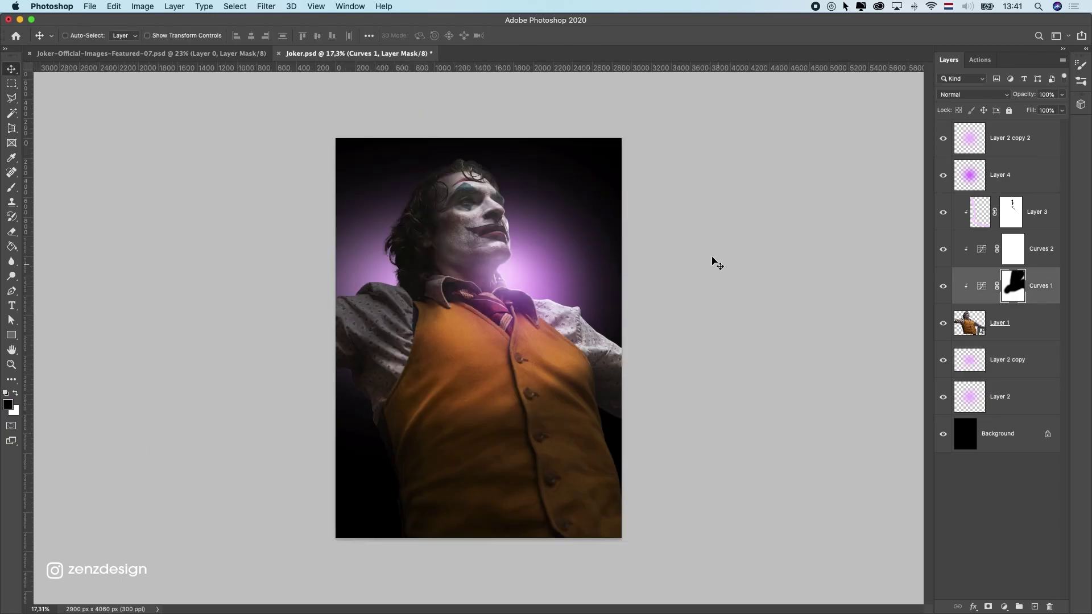
{"action": "left_click", "coordinate": [1002, 151]}
{"action": "mouse_move", "coordinate": [510, 252]}
{"action": "left_mouse_down"}
{"action": "mouse_move", "coordinate": [499, 261]}
{"action": "mouse_move", "coordinate": [519, 260]}
{"action": "mouse_move", "coordinate": [512, 248]}
{"action": "left_mouse_up"}
{"action": "key", "text": "super+t"}
{"action": "left_click_drag", "start_coordinate": [569, 213], "coordinate": [511, 246]}
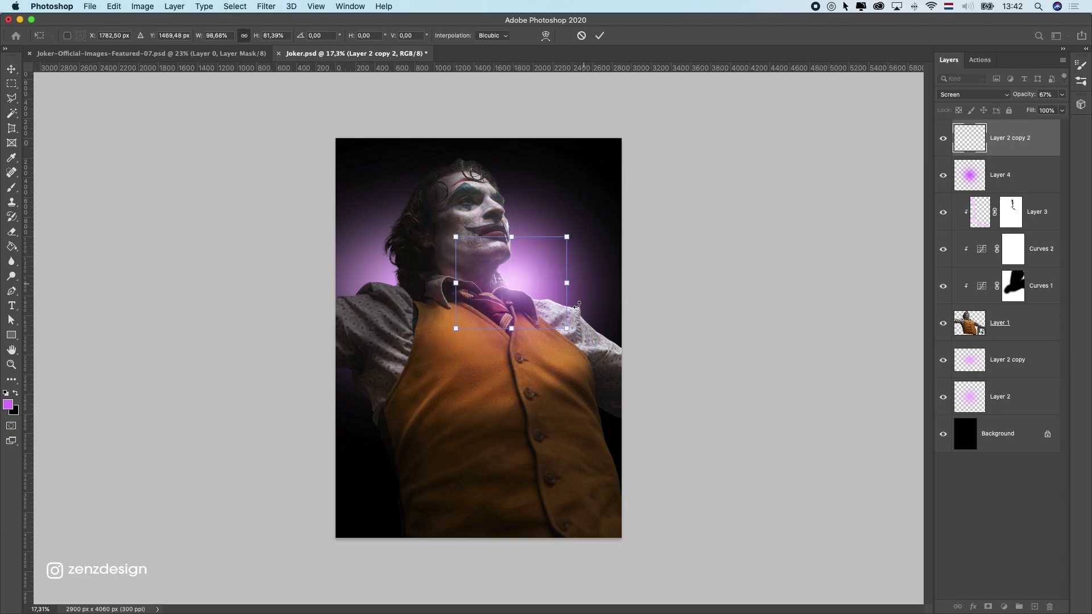
{"action": "key", "text": "Return"}
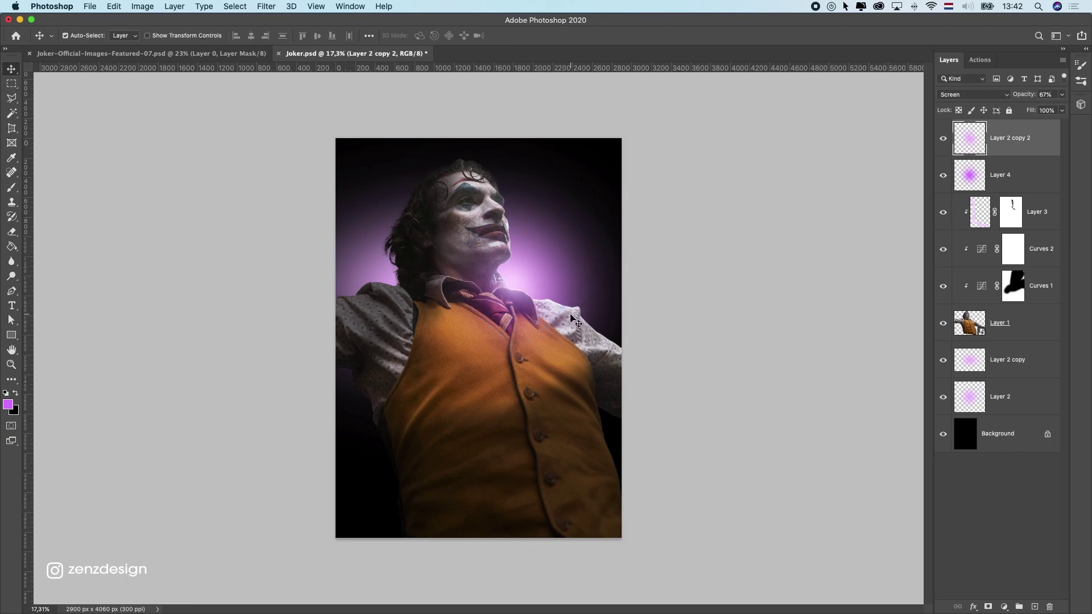
Step: Duplicate the topmost glow and shift the copy outward over the shoulder the face is turned towards
{"action": "key", "text": "super+j"}
{"action": "left_click_drag", "start_coordinate": [545, 282], "coordinate": [654, 261]}
{"action": "key", "text": "super+t"}
{"action": "key", "text": "Return"}
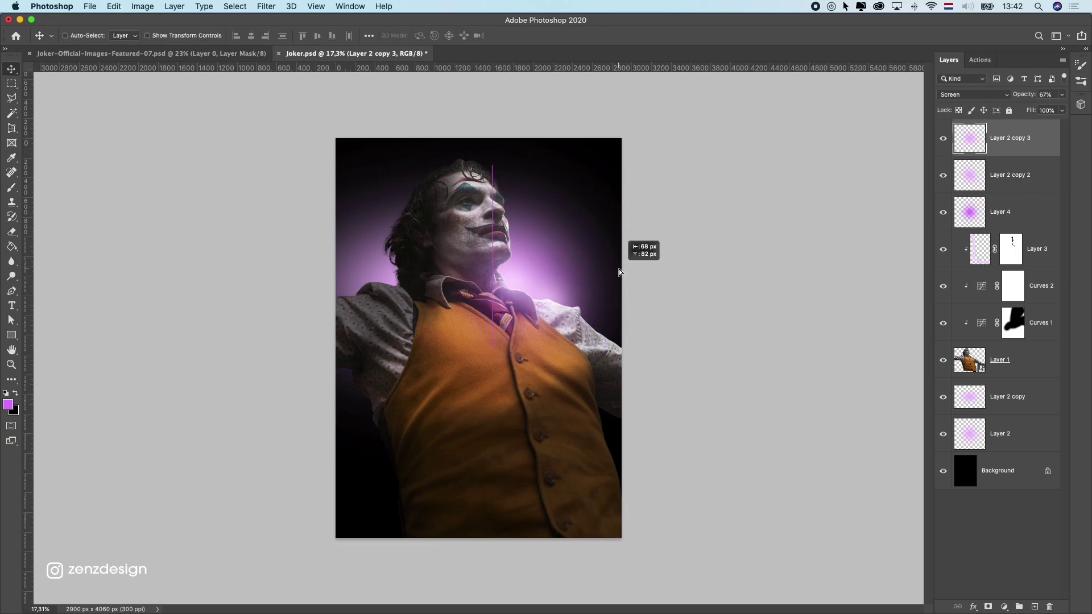
Step: Place further glow copies over the shoulder behind the hair, rotating the last one about -40° and nudging it outward
{"action": "key", "text": "super+j"}
{"action": "left_click_drag", "start_coordinate": [561, 247], "coordinate": [421, 253]}
{"action": "scroll", "coordinate": [416, 307], "scroll_direction": "up", "scroll_amount": 2}
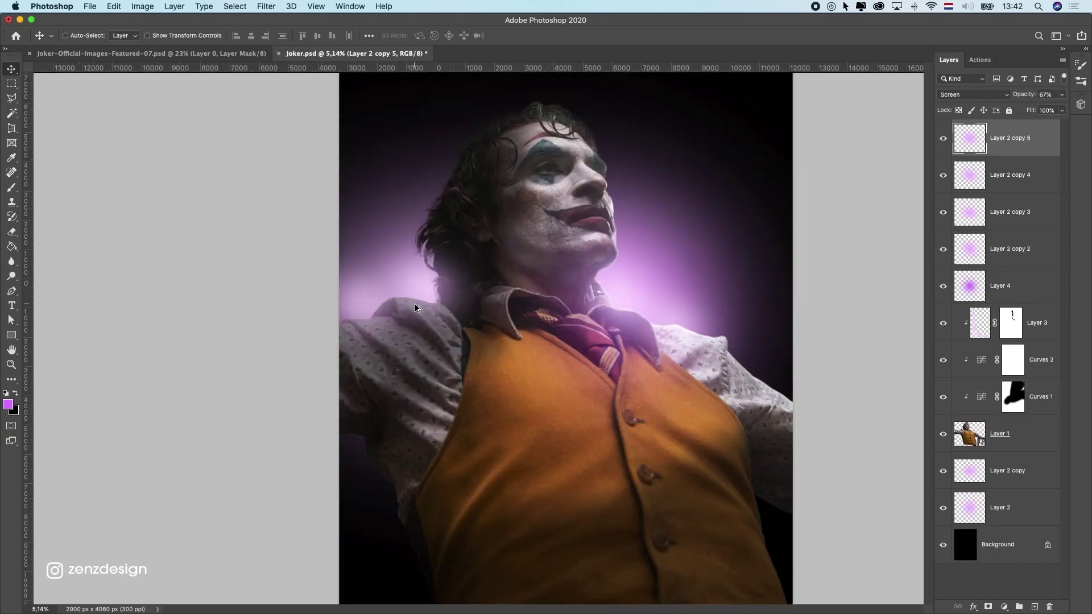
{"action": "key", "text": "super+t"}
{"action": "left_click_drag", "start_coordinate": [458, 318], "coordinate": [411, 297]}
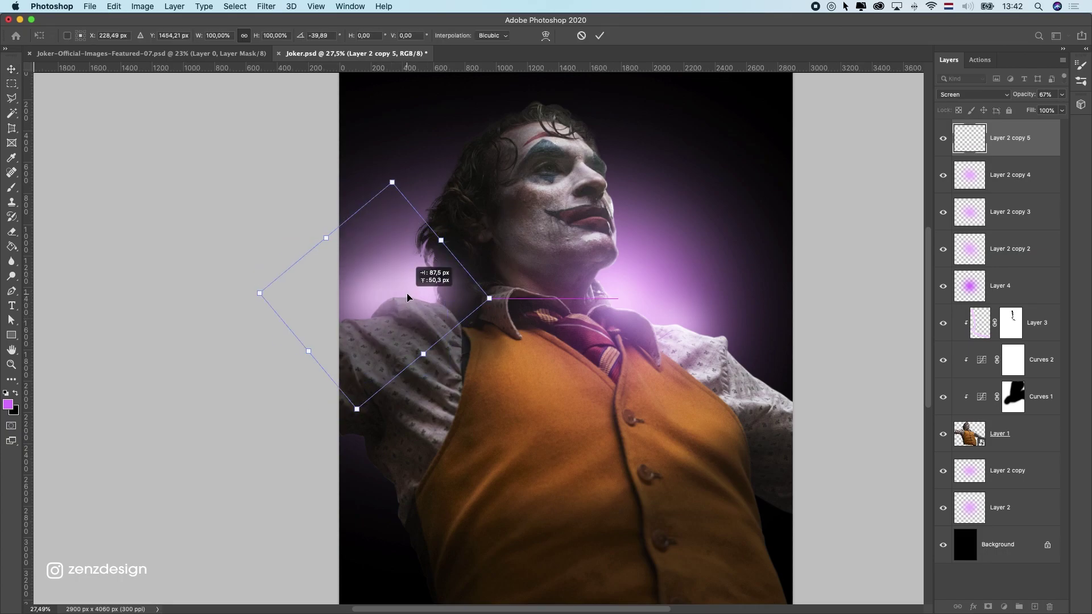
{"action": "key", "text": "Return"}
Step: Set the brush to a pale pink-purple for painting on the rim light layer, undoing the stroke made in stronger purple
{"action": "left_click", "coordinate": [12, 188]}
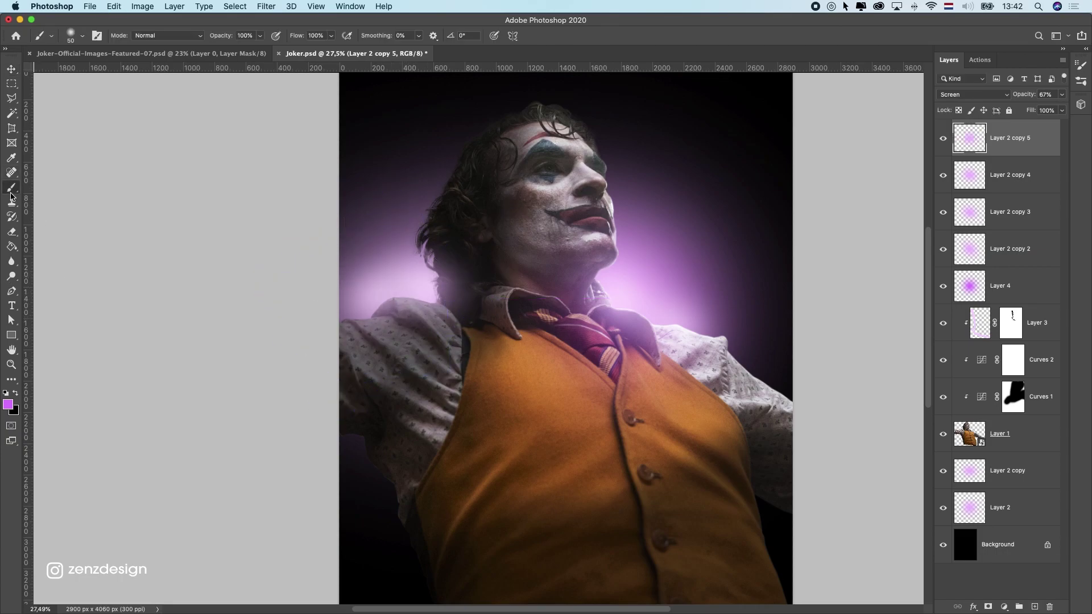
{"action": "left_click", "coordinate": [1033, 333]}
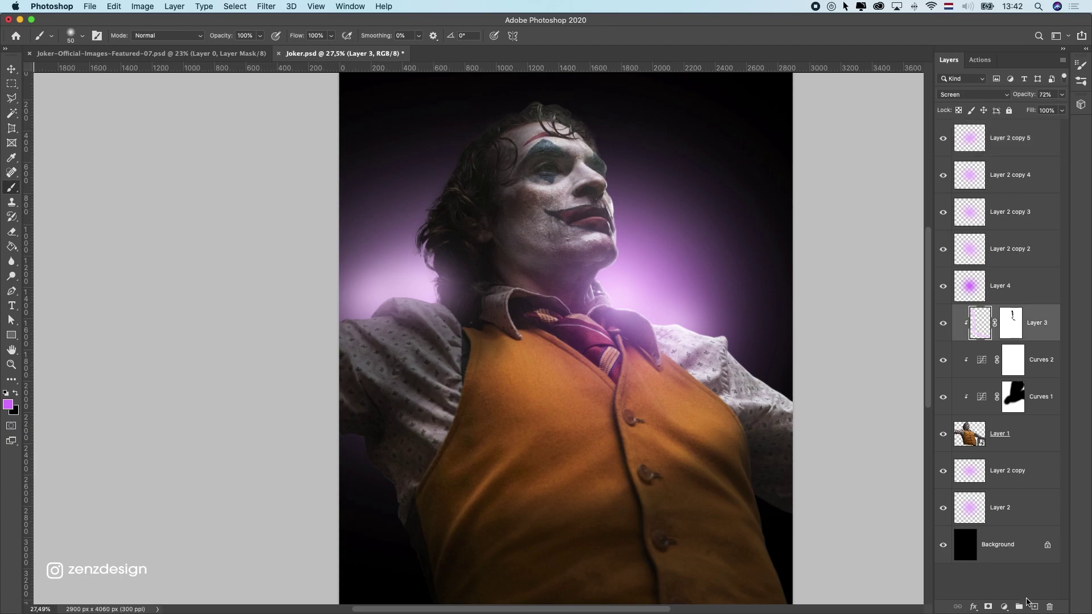
{"action": "scroll", "coordinate": [425, 303], "scroll_direction": "up", "scroll_amount": 5}
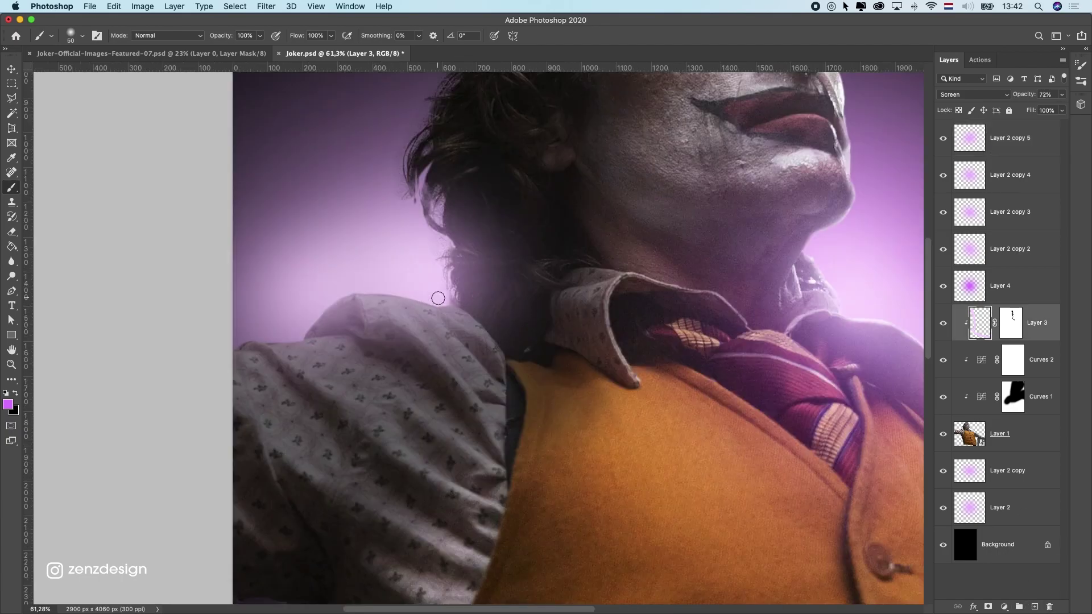
{"action": "left_click_drag", "start_coordinate": [438, 300], "coordinate": [399, 290]}
{"action": "key", "text": "super+z"}
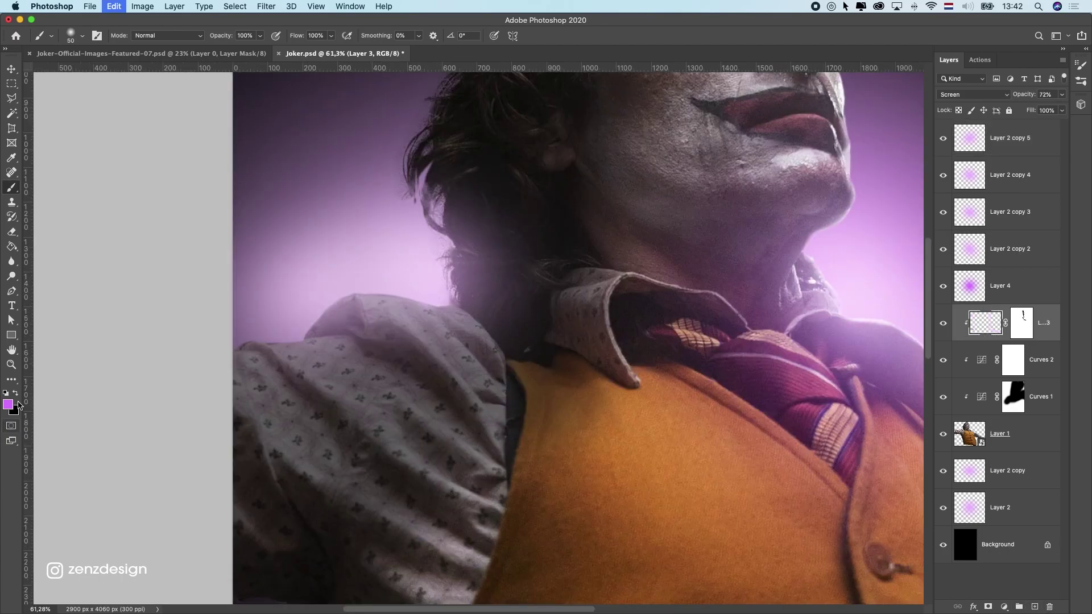
{"action": "left_click", "coordinate": [8, 405]}
{"action": "mouse_move", "coordinate": [716, 145]}
{"action": "left_mouse_down"}
{"action": "mouse_move", "coordinate": [686, 131]}
{"action": "mouse_move", "coordinate": [688, 147]}
{"action": "left_mouse_up"}
{"action": "key", "text": "Return"}
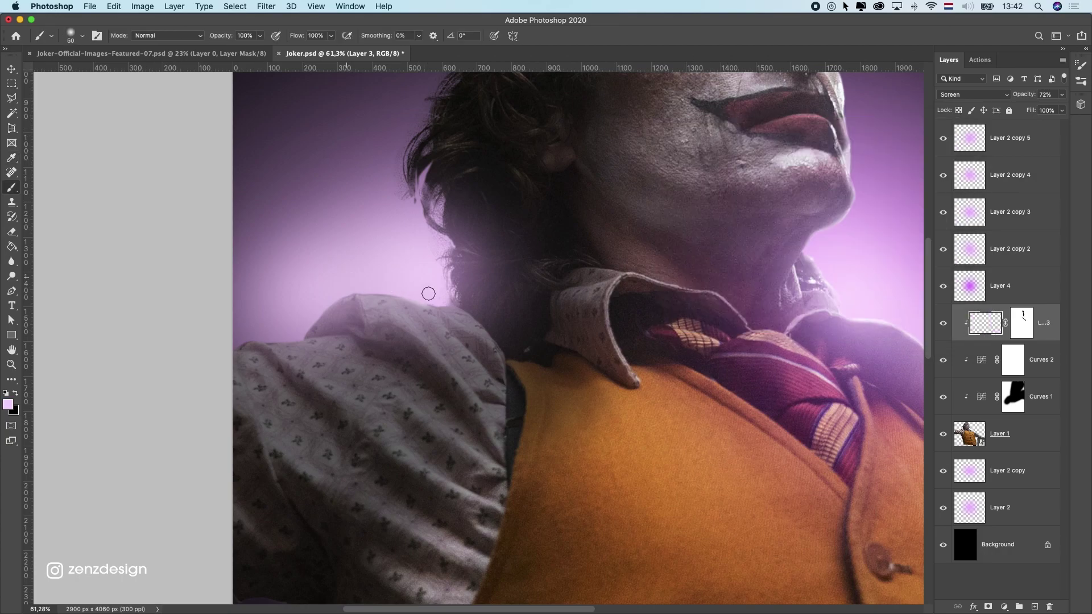
Step: Paint a pale rim light along the top edge of the shoulder behind the hair, undoing the unwanted strokes
{"action": "mouse_move", "coordinate": [348, 290]}
{"action": "left_mouse_down"}
{"action": "mouse_move", "coordinate": [286, 333]}
{"action": "mouse_move", "coordinate": [314, 312]}
{"action": "mouse_move", "coordinate": [301, 331]}
{"action": "mouse_move", "coordinate": [307, 322]}
{"action": "mouse_move", "coordinate": [245, 342]}
{"action": "left_mouse_up"}
{"action": "key", "text": "super+z"}
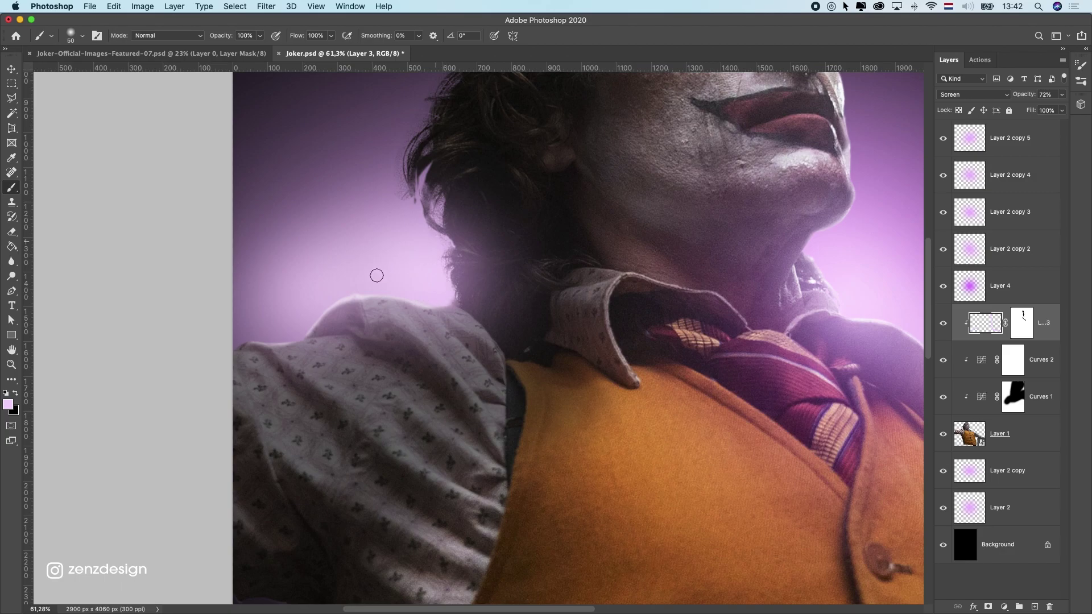
{"action": "scroll", "coordinate": [378, 273], "scroll_direction": "down", "scroll_amount": 3}
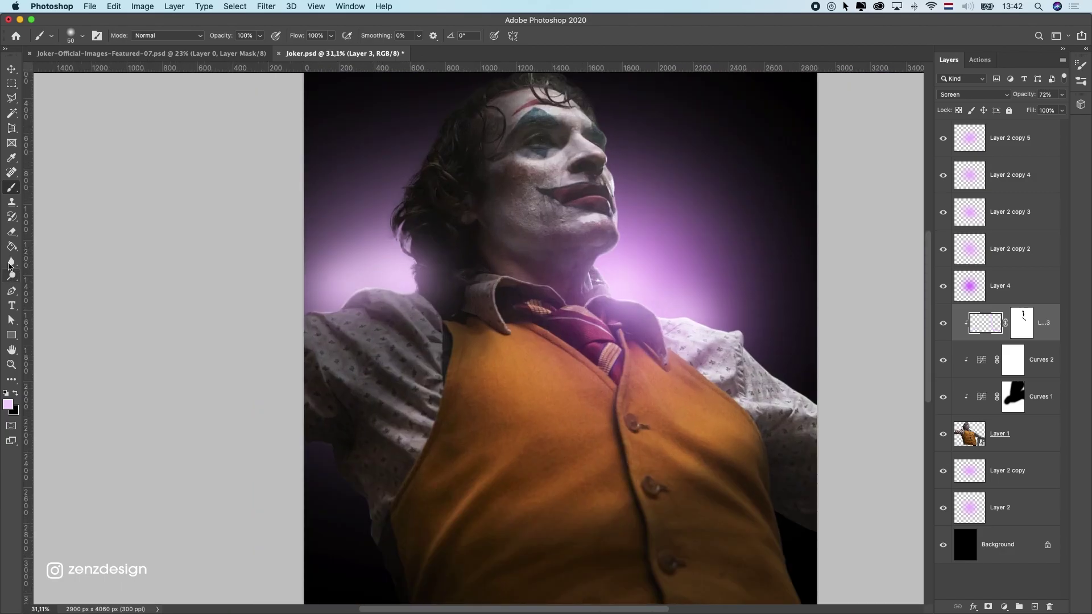
{"action": "left_click", "coordinate": [11, 231]}
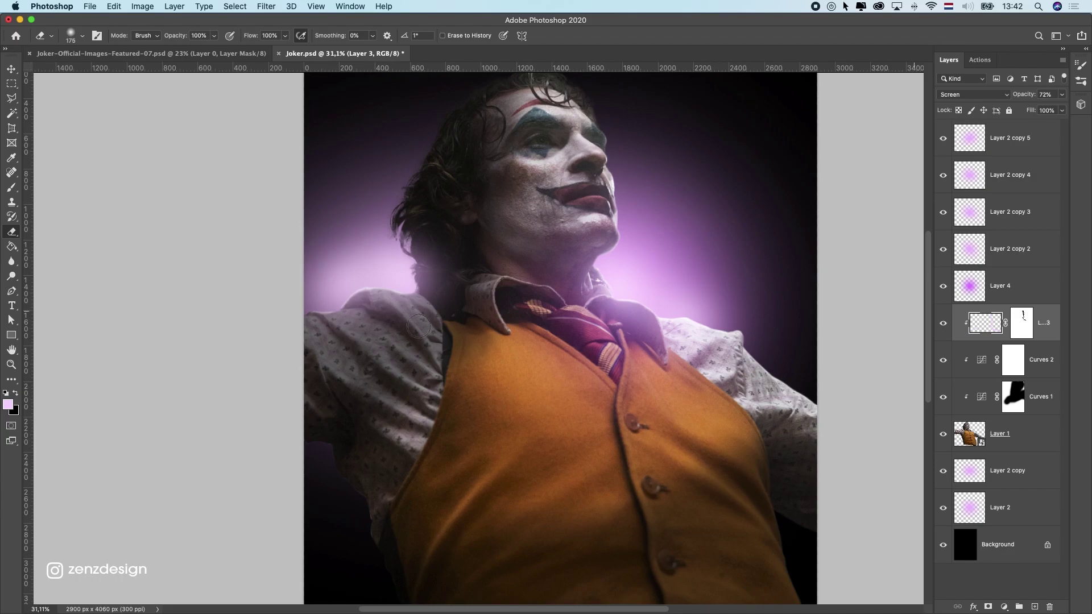
{"action": "left_click", "coordinate": [11, 187]}
{"action": "scroll", "coordinate": [341, 306], "scroll_direction": "up", "scroll_amount": 1}
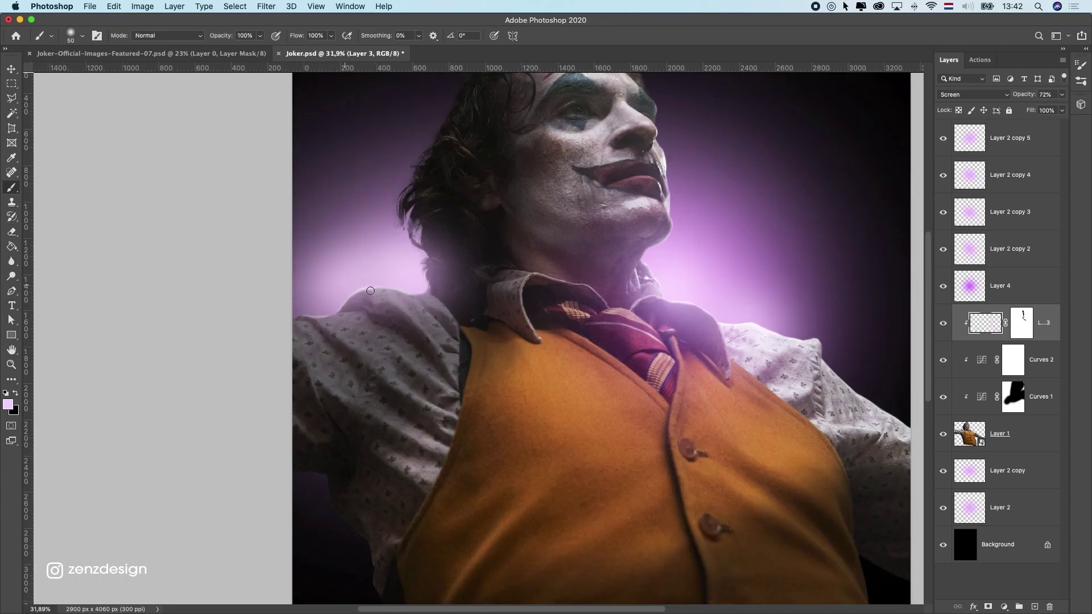
{"action": "mouse_move", "coordinate": [337, 307]}
{"action": "left_mouse_down"}
{"action": "mouse_move", "coordinate": [369, 305]}
{"action": "mouse_move", "coordinate": [349, 312]}
{"action": "left_mouse_up"}
{"action": "key", "text": "super+z"}
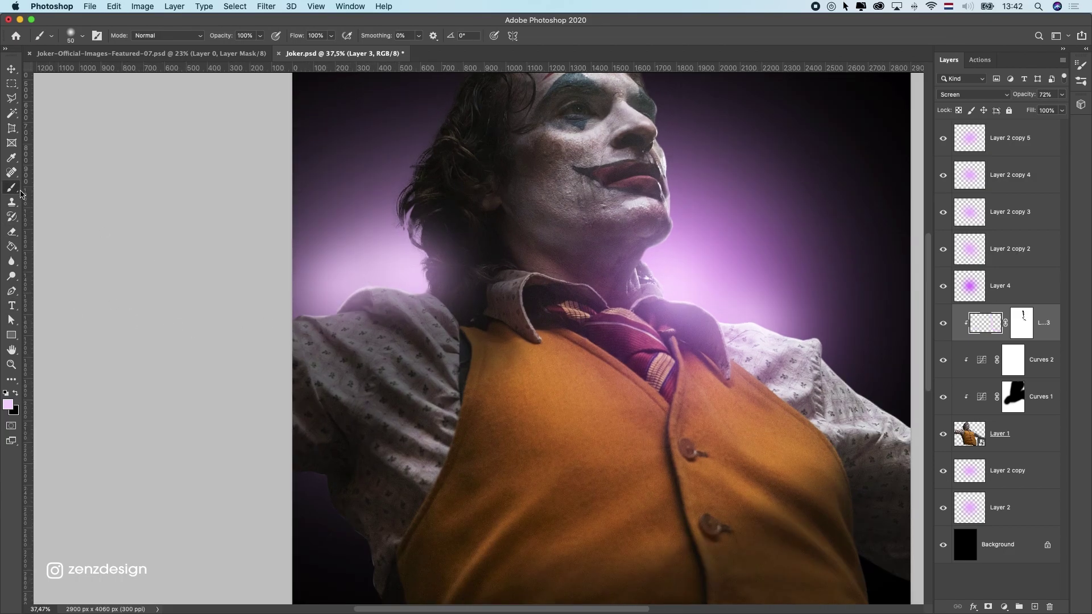
Step: Paint black on the rim light layer's mask to hide excess light along the shoulder behind the hair
{"action": "left_click", "coordinate": [1019, 326]}
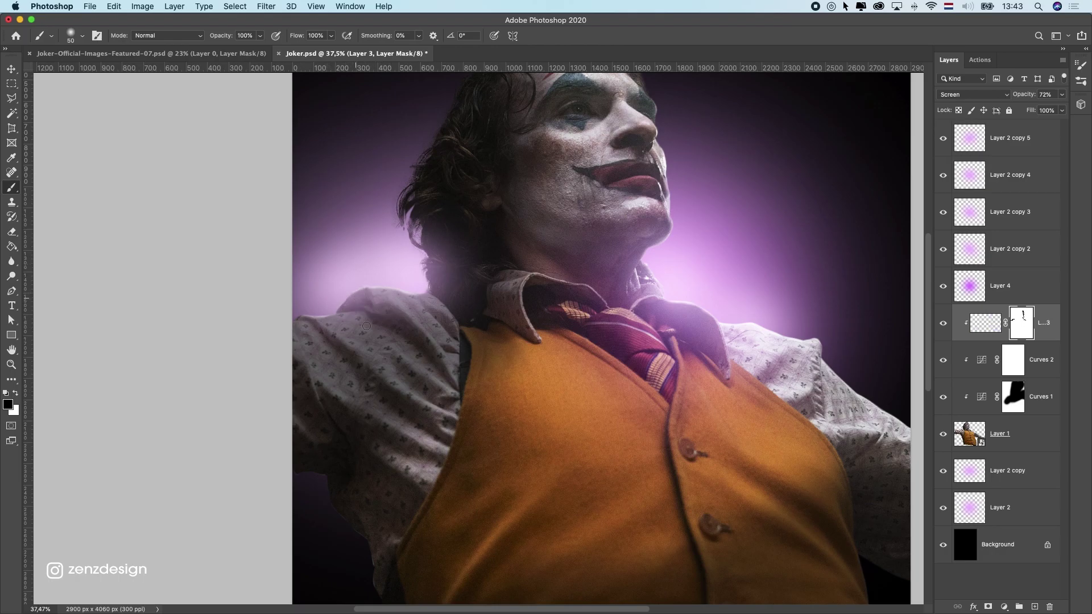
{"action": "scroll", "coordinate": [363, 320], "scroll_direction": "down", "scroll_amount": 6}
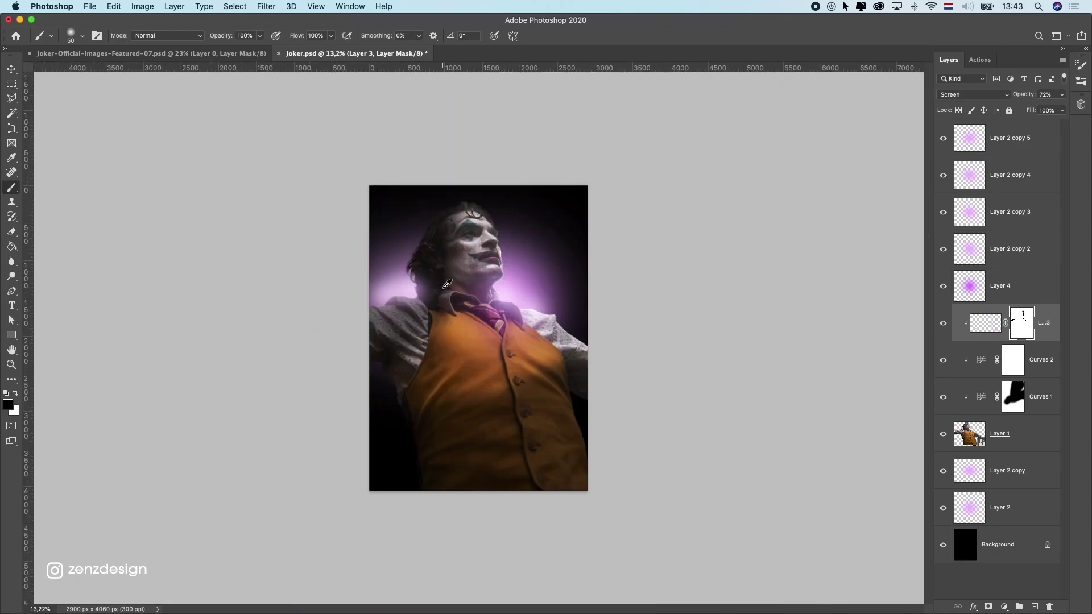
{"action": "scroll", "coordinate": [447, 284], "scroll_direction": "up", "scroll_amount": 3}
{"action": "scroll", "coordinate": [475, 245], "scroll_direction": "down", "scroll_amount": 4}
{"action": "scroll", "coordinate": [479, 232], "scroll_direction": "up", "scroll_amount": 1}
Step: Add a new empty layer above the rim light layer and clip it to the figure
{"action": "key", "text": "v"}
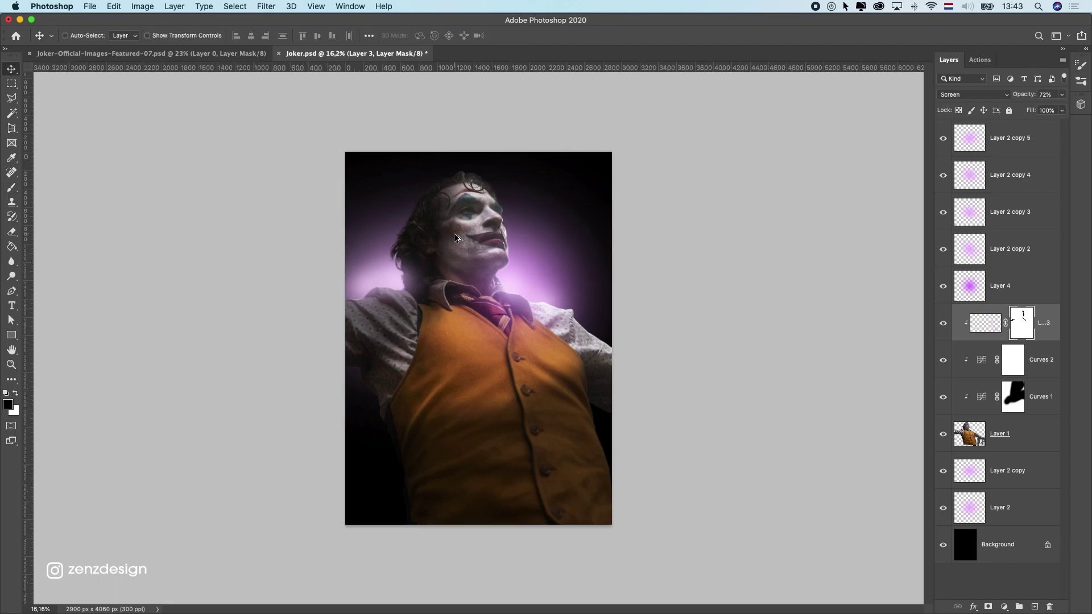
{"action": "scroll", "coordinate": [458, 239], "scroll_direction": "up", "scroll_amount": 3}
{"action": "scroll", "coordinate": [458, 239], "scroll_direction": "down", "scroll_amount": 1}
{"action": "left_click", "coordinate": [1020, 453]}
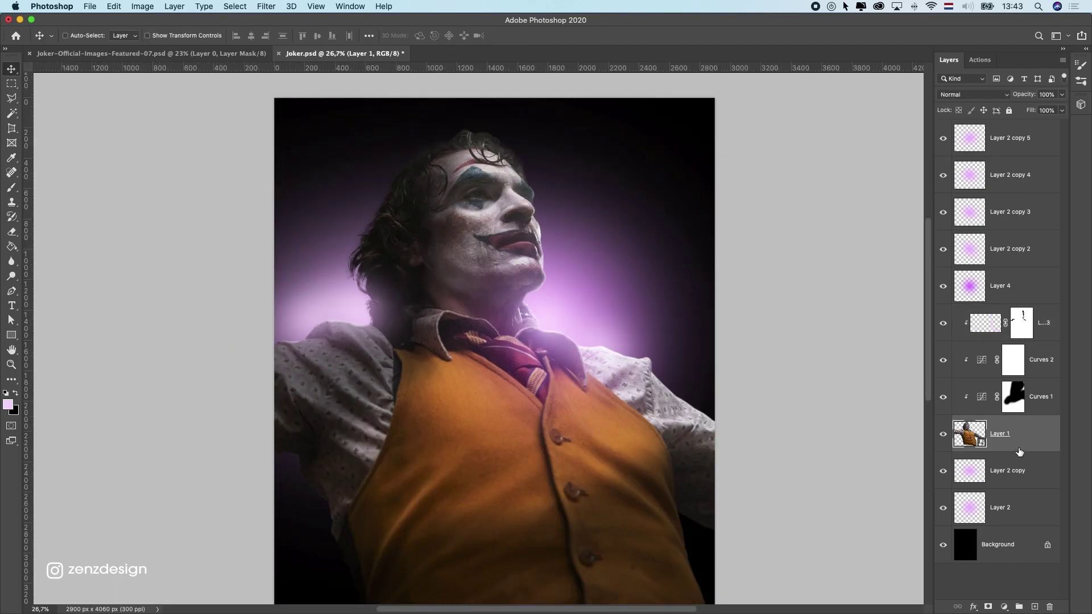
{"action": "left_click", "coordinate": [1051, 333]}
{"action": "left_click", "coordinate": [1035, 608]}
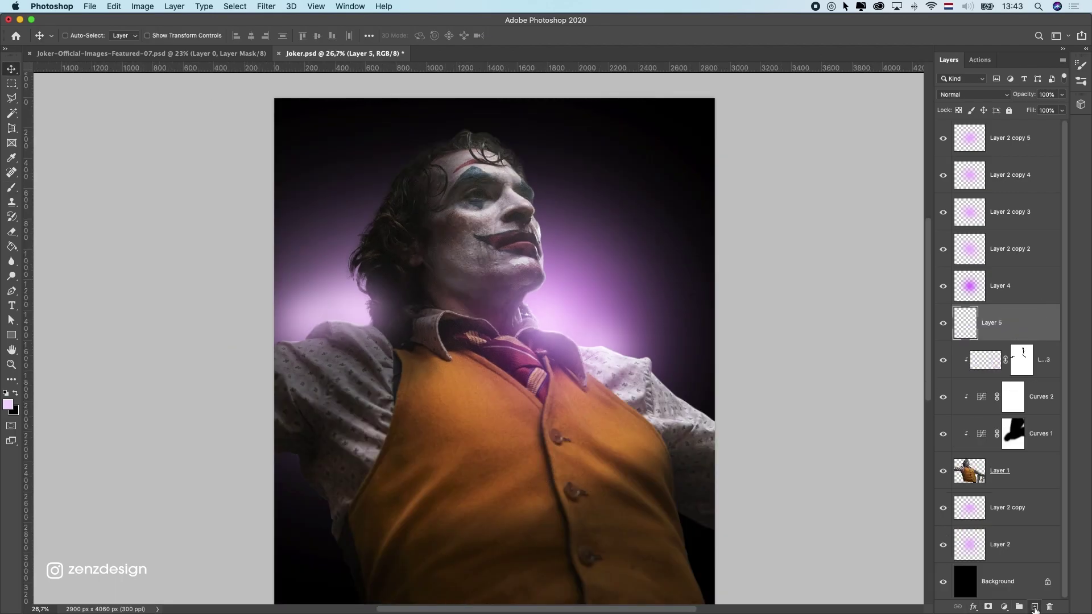
{"action": "right_click", "coordinate": [1045, 338]}
{"action": "left_click", "coordinate": [973, 333]}
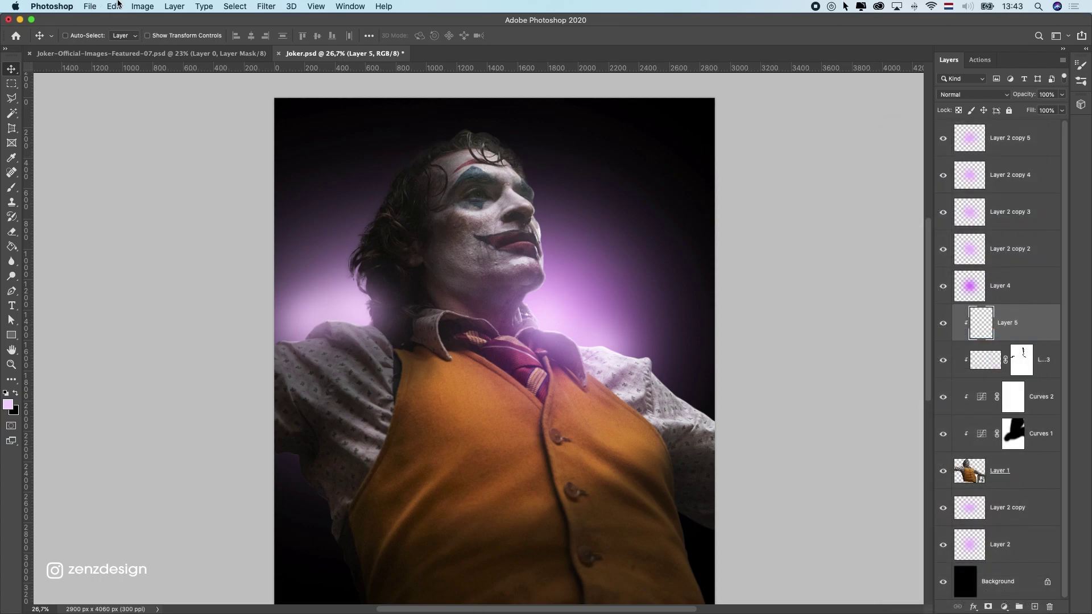
Step: Fill the new clipped layer with gray and set its blend mode to Overlay
{"action": "left_click", "coordinate": [116, 6]}
{"action": "left_click", "coordinate": [879, 172]}
{"action": "key", "text": "shift+BackSpace"}
{"action": "left_click", "coordinate": [842, 139]}
{"action": "key", "text": "v"}
{"action": "left_click", "coordinate": [974, 94]}
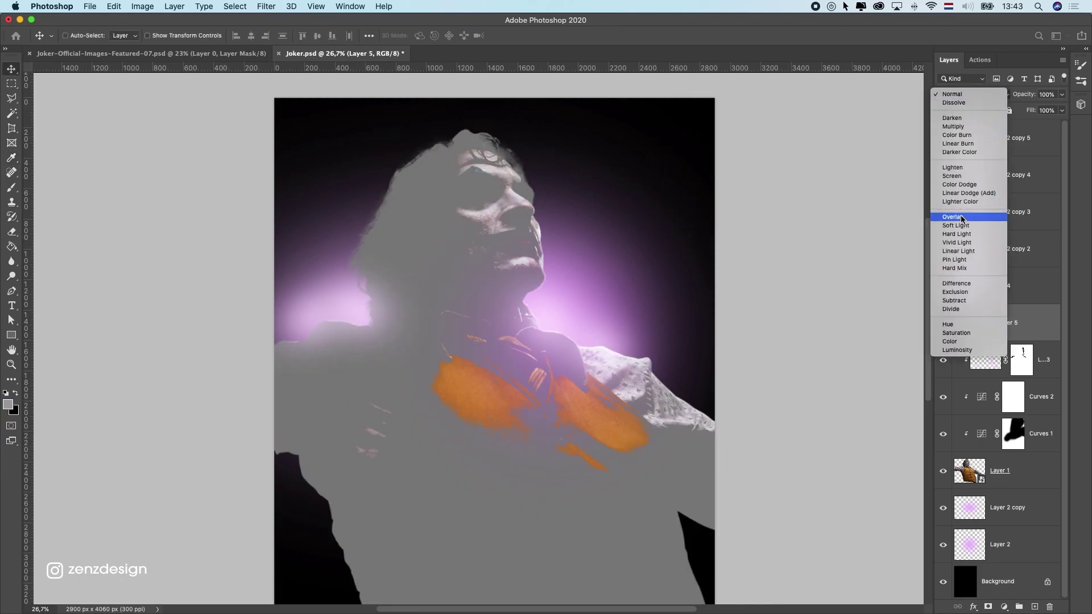
{"action": "left_click", "coordinate": [953, 216]}
Step: Choose the Burn tool and set its range to Highlights with an exposure of 37%
{"action": "left_click", "coordinate": [12, 276]}
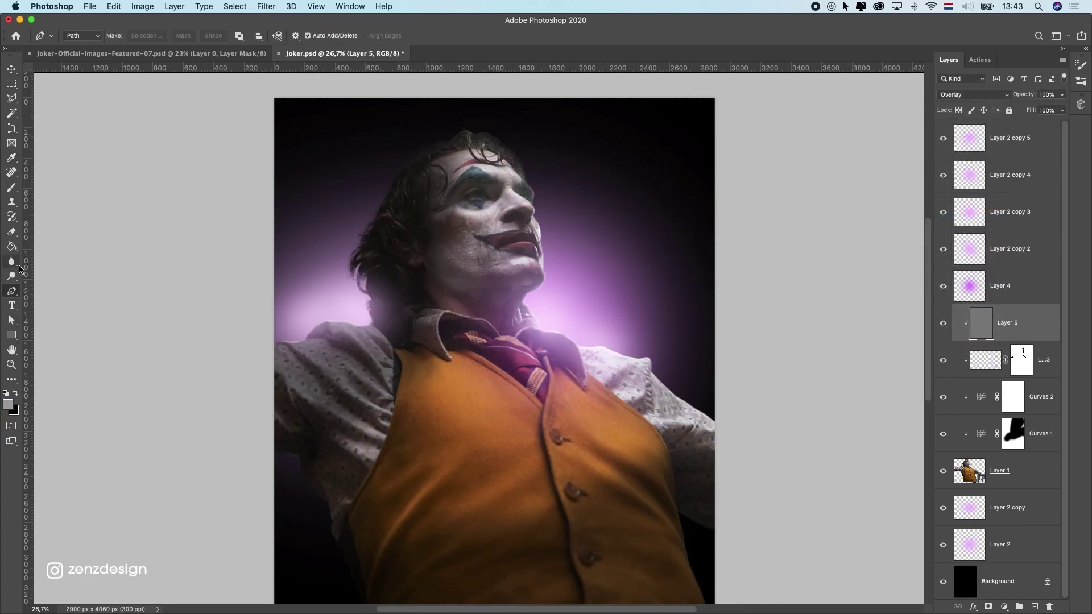
{"action": "left_click", "coordinate": [60, 285]}
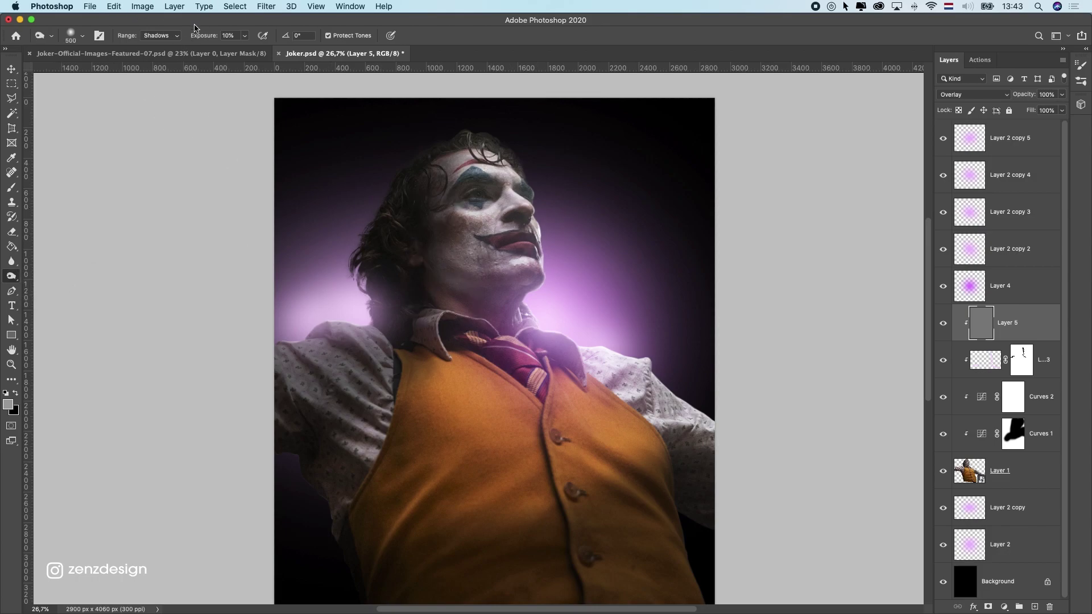
{"action": "left_click", "coordinate": [160, 35]}
{"action": "left_click", "coordinate": [159, 52]}
{"action": "left_click", "coordinate": [245, 35]}
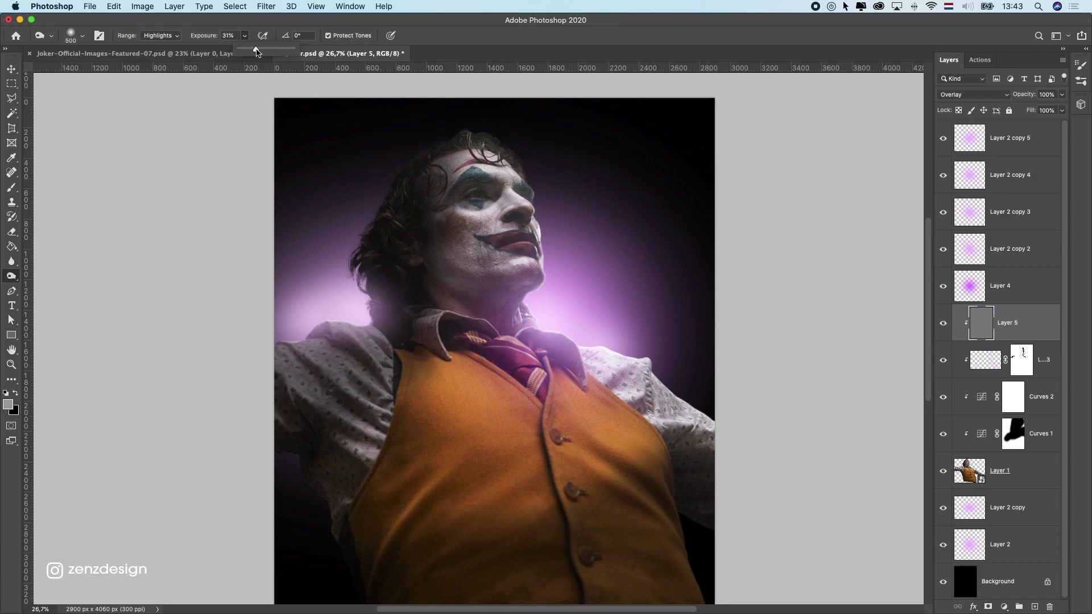
Step: Burn the shadow under the jaw and on the neck with the brush reduced to 150 px
{"action": "key", "text": "bracketleft"}
{"action": "key", "text": "bracketleft"}
{"action": "key", "text": "bracketleft"}
{"action": "key", "text": "bracketleft"}
{"action": "key", "text": "bracketleft"}
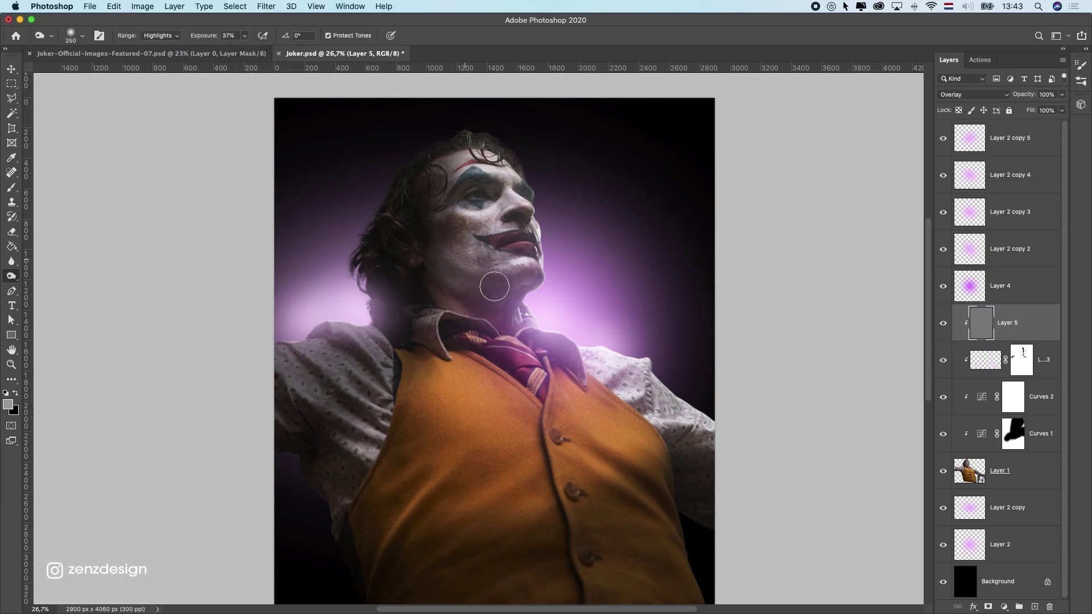
{"action": "key", "text": "bracketleft"}
{"action": "key", "text": "bracketleft"}
{"action": "left_click_drag", "start_coordinate": [425, 278], "coordinate": [497, 300]}
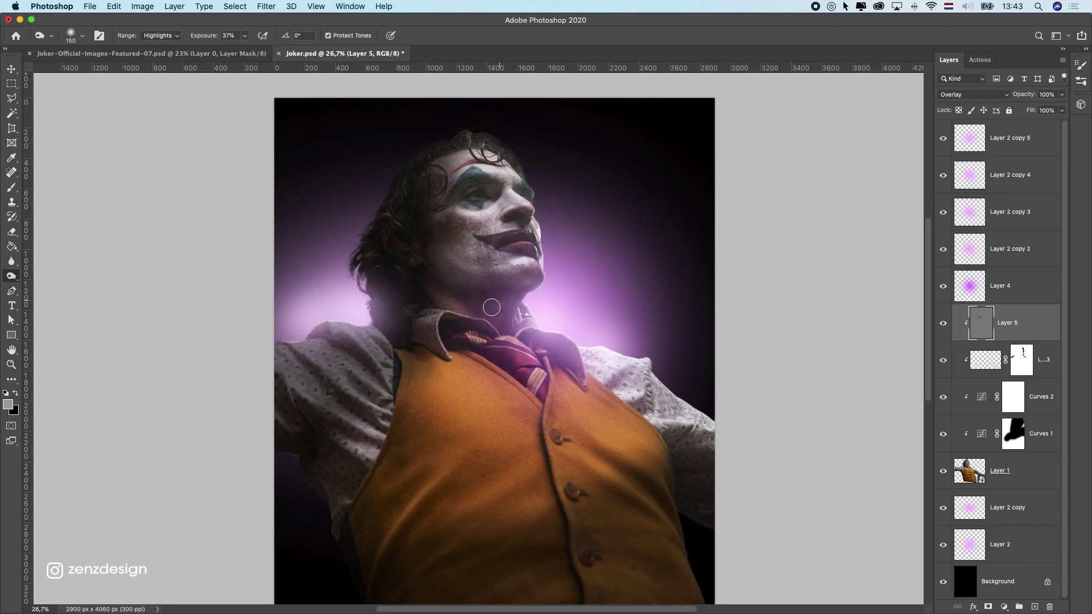
Step: Burn the shirt sleeve behind the hair and the adjoining vest edge, enlarging the brush to 600 px for the broad areas
{"action": "key", "text": "bracketright"}
{"action": "key", "text": "bracketright"}
{"action": "key", "text": "bracketright"}
{"action": "key", "text": "bracketright"}
{"action": "mouse_move", "coordinate": [387, 364]}
{"action": "left_mouse_down"}
{"action": "mouse_move", "coordinate": [377, 451]}
{"action": "mouse_move", "coordinate": [315, 465]}
{"action": "left_mouse_up"}
{"action": "key", "text": "bracketright"}
{"action": "key", "text": "bracketright"}
{"action": "key", "text": "bracketright"}
{"action": "key", "text": "bracketright"}
{"action": "left_click_drag", "start_coordinate": [398, 575], "coordinate": [291, 433]}
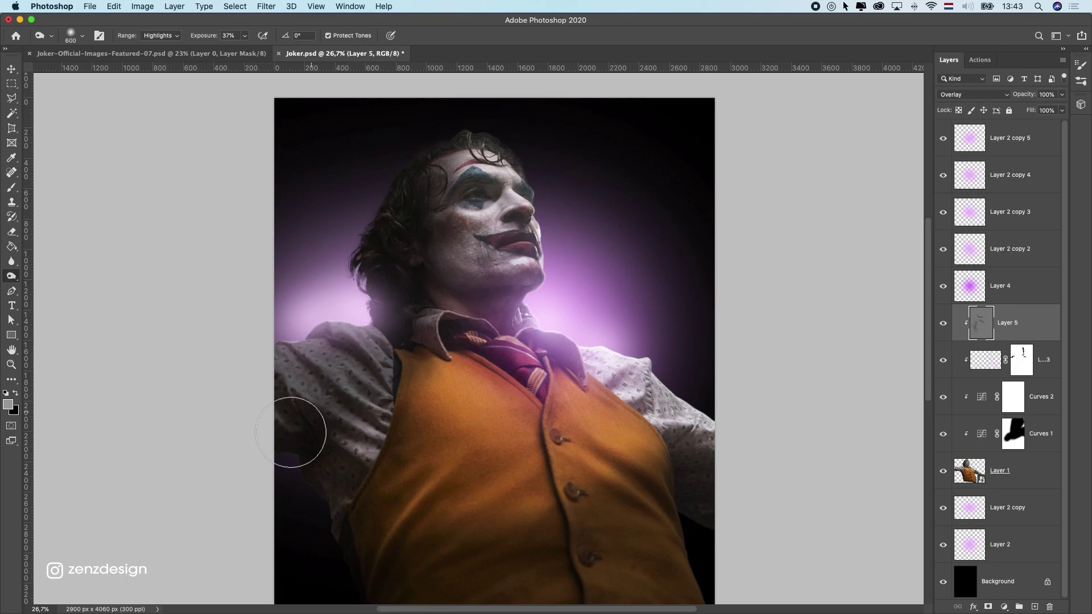
{"action": "scroll", "coordinate": [290, 433], "scroll_direction": "down", "scroll_amount": 5}
{"action": "key", "text": "super+z"}
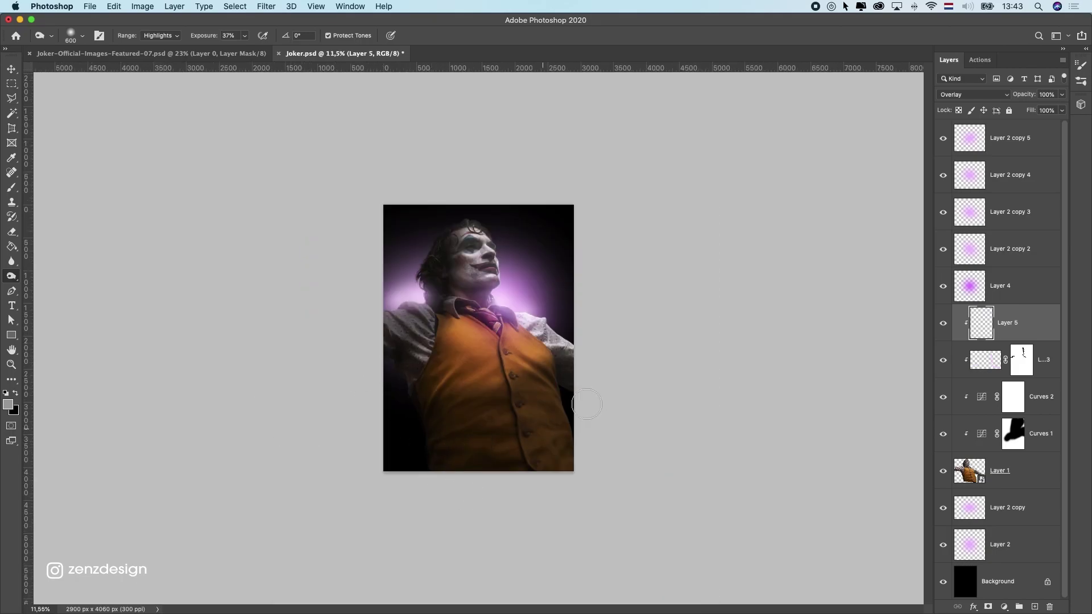
{"action": "key", "text": "super+shift+z"}
Step: Burn the shadows and folds on the chest of the vest, towards the side the face is turned to, with a 100 px brush
{"action": "scroll", "coordinate": [629, 398], "scroll_direction": "up", "scroll_amount": 1}
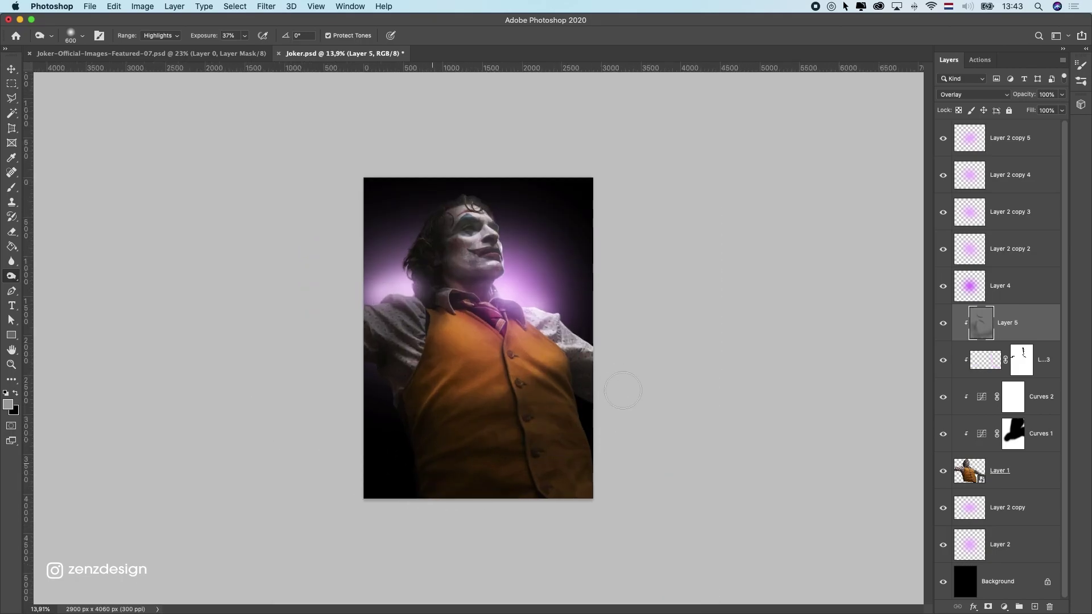
{"action": "scroll", "coordinate": [608, 396], "scroll_direction": "up", "scroll_amount": 4}
{"action": "scroll", "coordinate": [529, 429], "scroll_direction": "down", "scroll_amount": 1}
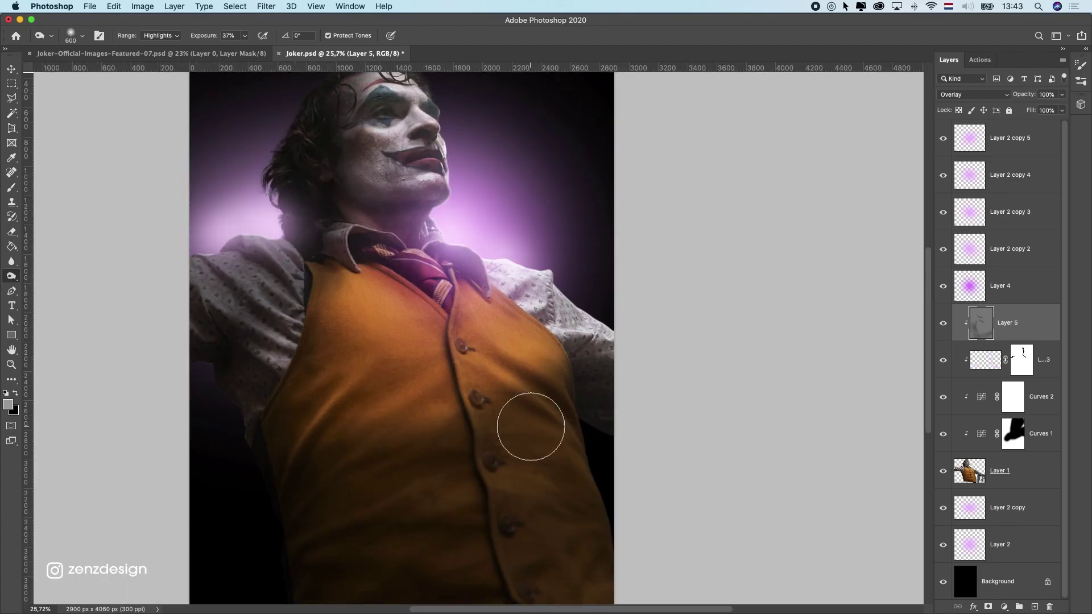
{"action": "key", "text": "bracketleft"}
{"action": "key", "text": "bracketleft"}
{"action": "key", "text": "bracketleft"}
{"action": "key", "text": "bracketleft"}
{"action": "key", "text": "bracketleft"}
{"action": "key", "text": "bracketleft"}
{"action": "left_click_drag", "start_coordinate": [581, 430], "coordinate": [497, 358]}
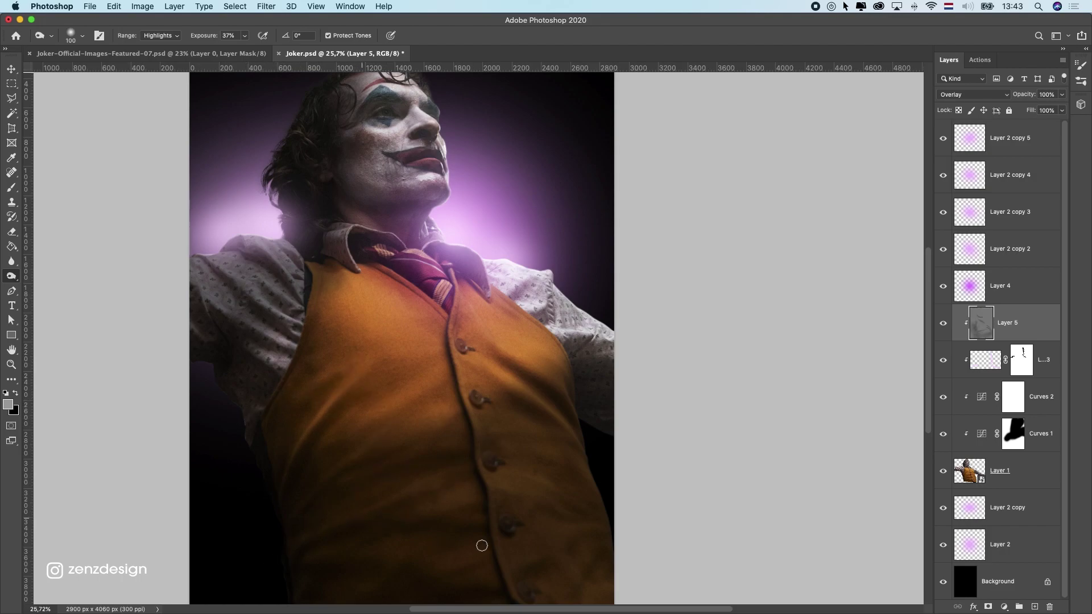
Step: Burn along the vest's button placket from the lower edge up to the top button
{"action": "left_click_drag", "start_coordinate": [483, 592], "coordinate": [470, 459]}
{"action": "left_click_drag", "start_coordinate": [484, 507], "coordinate": [460, 348]}
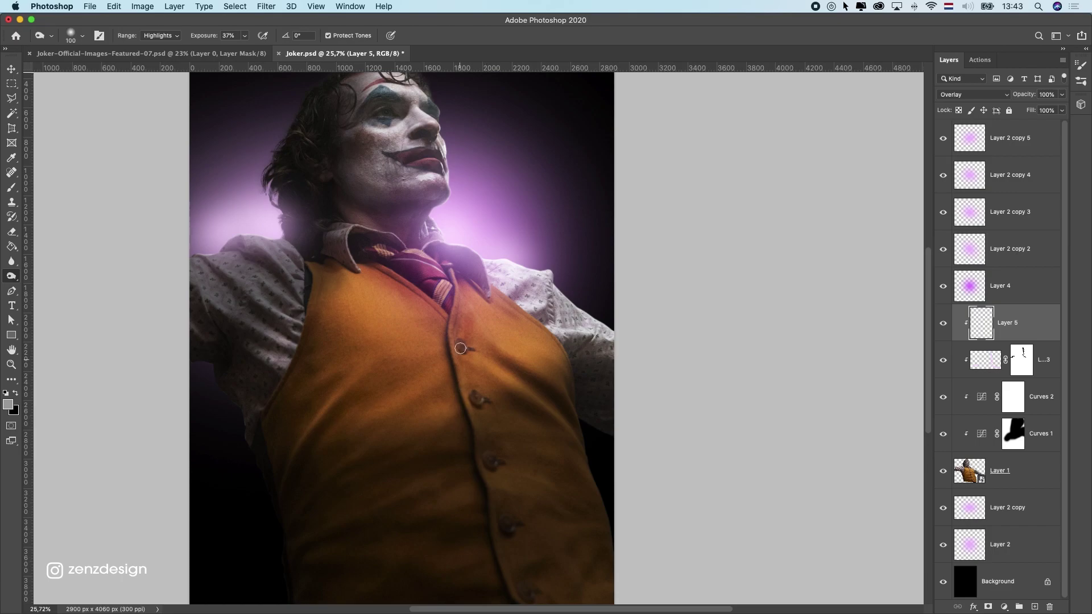
{"action": "key", "text": "super+z"}
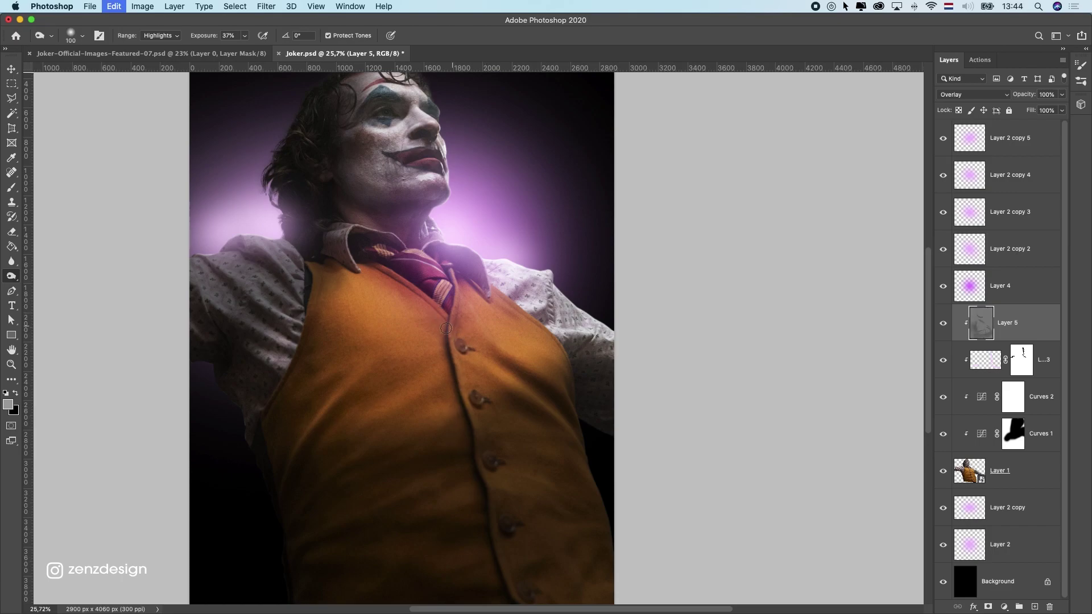
{"action": "scroll", "coordinate": [464, 462], "scroll_direction": "up", "scroll_amount": 2}
{"action": "key", "text": "super+z"}
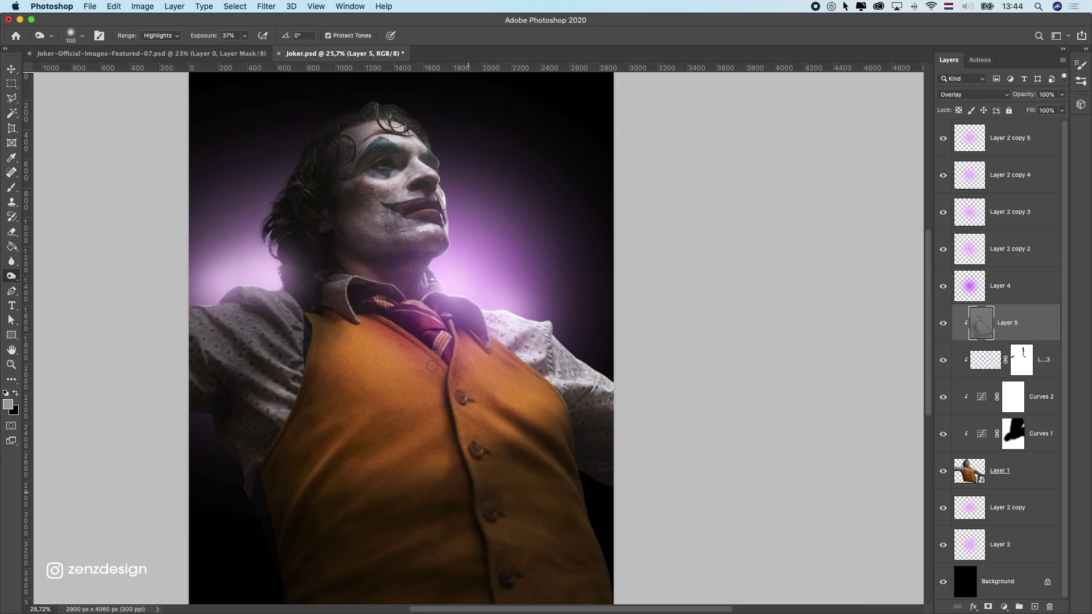
Step: Burn small shadow spots around the far eye and nose on the face
{"action": "scroll", "coordinate": [297, 395], "scroll_direction": "up", "scroll_amount": 2}
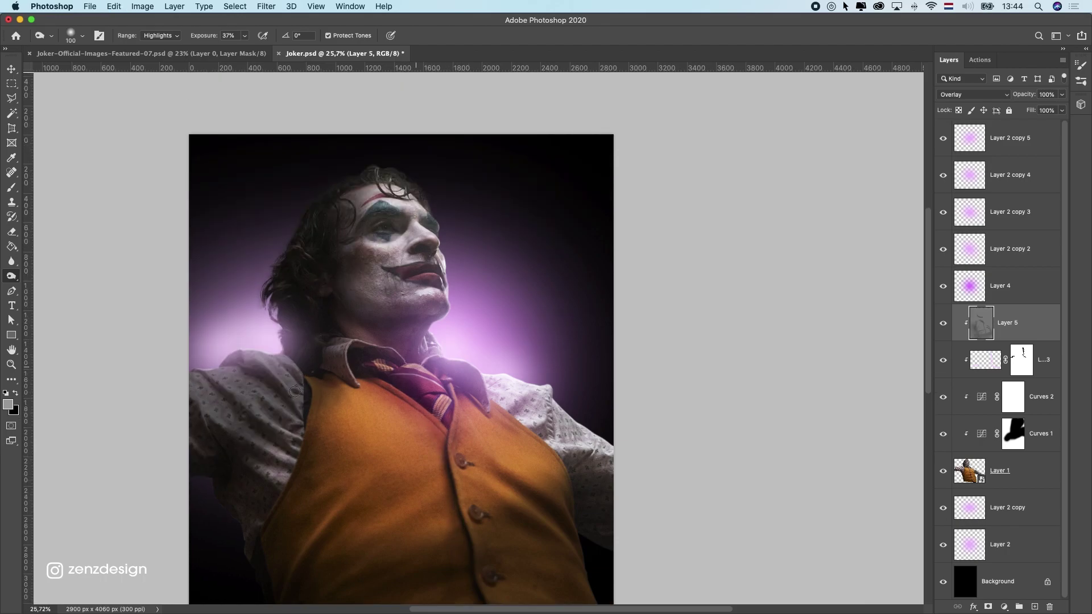
{"action": "key", "text": "ctrl+z"}
{"action": "key", "text": "ctrl+shift+z"}
{"action": "left_click", "coordinate": [435, 214]}
{"action": "left_click", "coordinate": [443, 228]}
Step: Compare the figure with and without the burned shadows by repeatedly undoing and redoing the strokes
{"action": "key", "text": "ctrl+z"}
{"action": "key", "text": "ctrl+shift+z"}
{"action": "key", "text": "ctrl+z"}
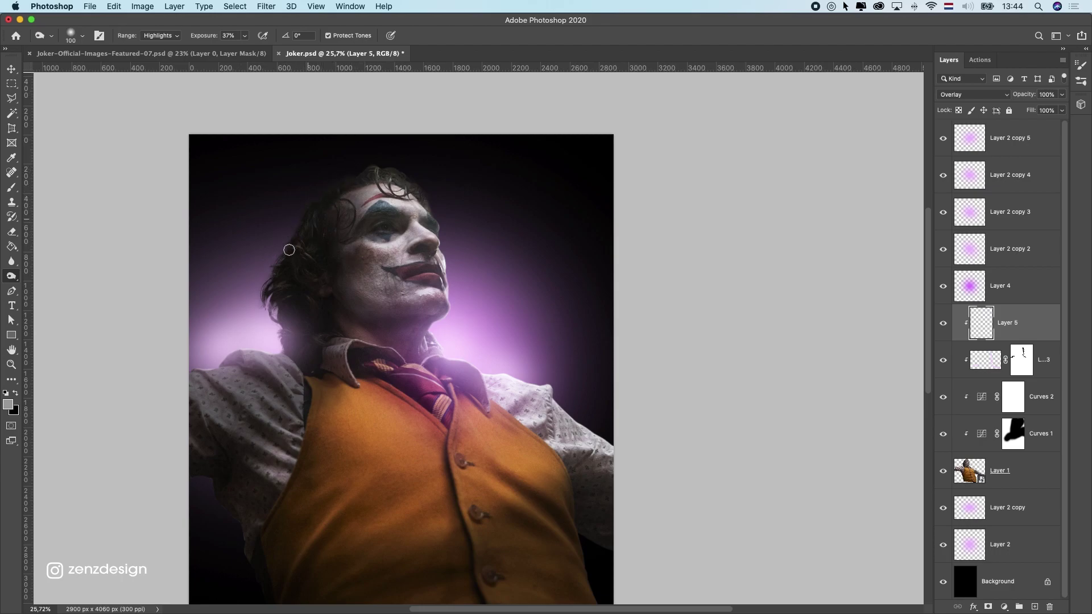
{"action": "key", "text": "ctrl+shift+z"}
{"action": "key", "text": "ctrl+z"}
{"action": "key", "text": "ctrl+shift+z"}
{"action": "key", "text": "ctrl+z"}
{"action": "key", "text": "ctrl+shift+z"}
{"action": "key", "text": "ctrl+z"}
{"action": "key", "text": "ctrl+shift+z"}
{"action": "key", "text": "ctrl+z"}
{"action": "key", "text": "ctrl+shift+z"}
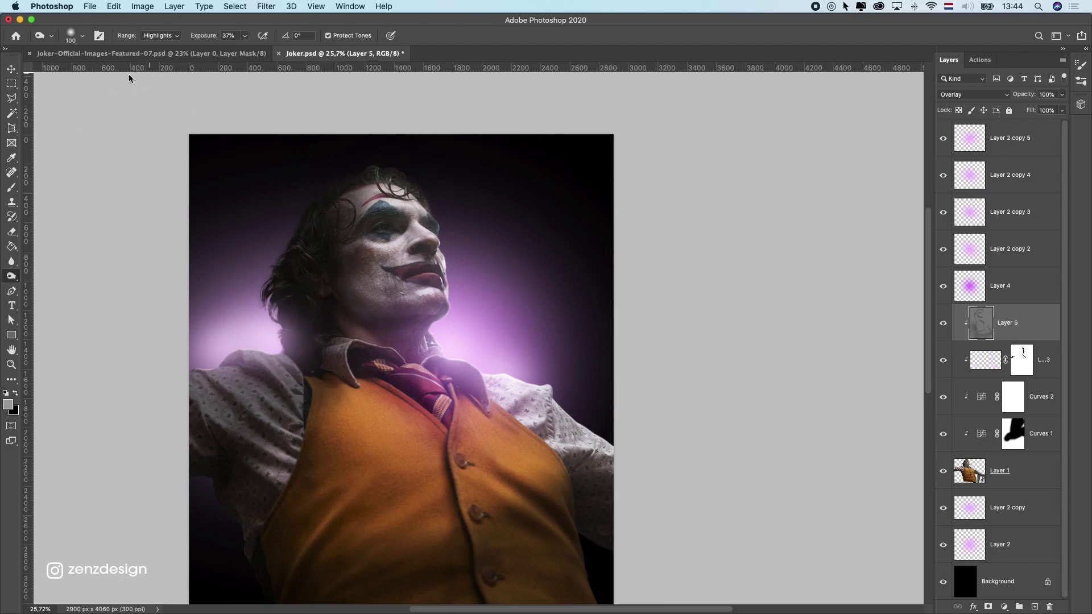
Step: Set the Burn tool's range to Midtones with 21% exposure and enlarge the brush to 125 px
{"action": "left_click", "coordinate": [161, 35]}
{"action": "left_click", "coordinate": [161, 26]}
{"action": "left_click", "coordinate": [245, 37]}
{"action": "left_click_drag", "start_coordinate": [244, 40], "coordinate": [237, 52]}
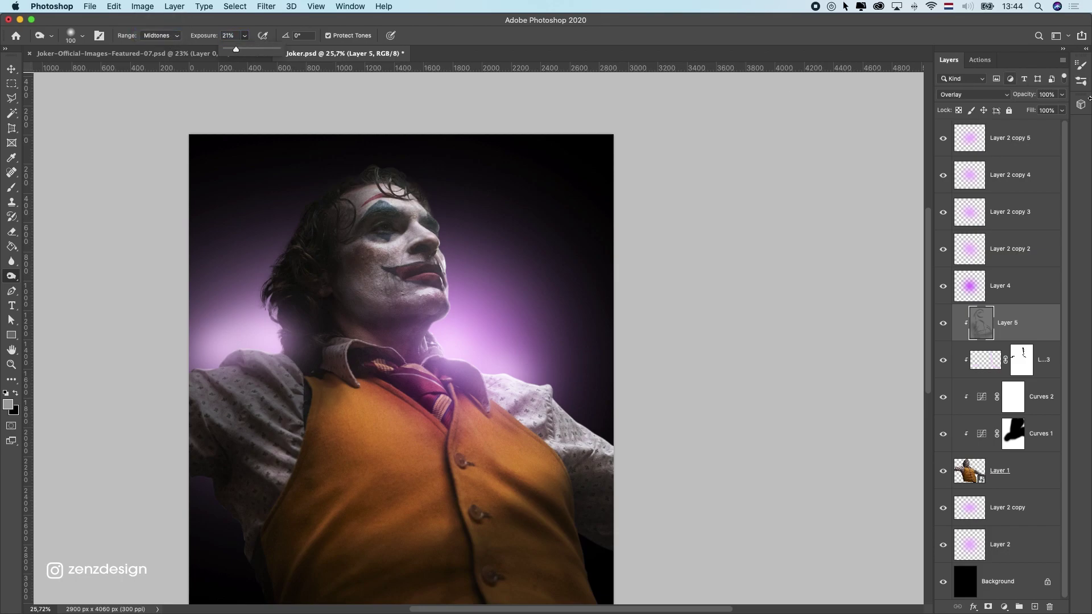
{"action": "key", "text": "bracketright"}
{"action": "key", "text": "bracketright"}
{"action": "key", "text": "bracketright"}
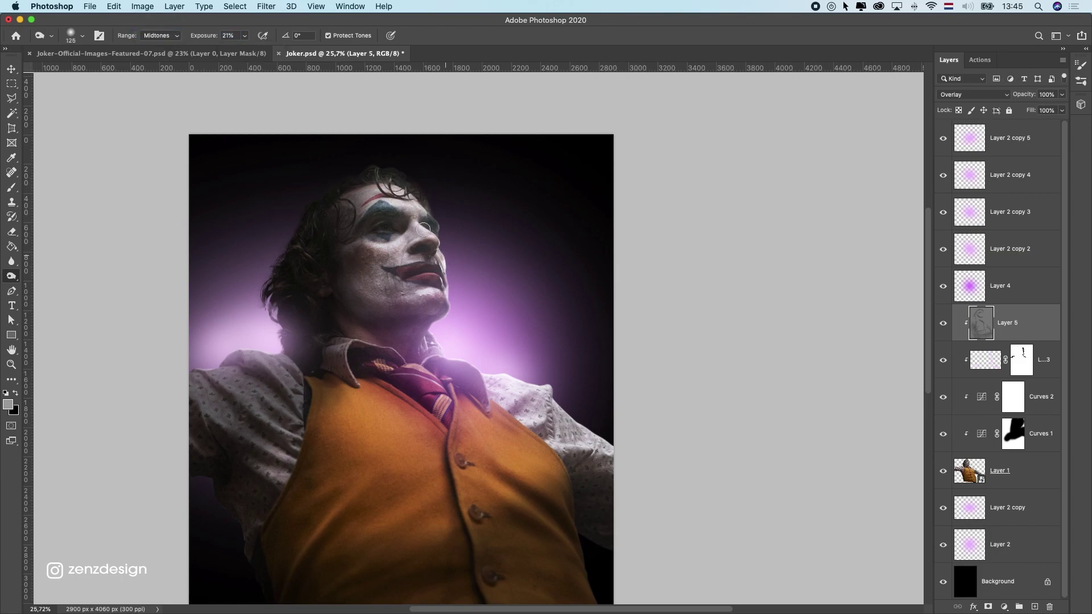
Step: Lower the Burn exposure to 16% and burn the cheek below the ear, toggling the strokes off and on for comparison
{"action": "left_click", "coordinate": [244, 35]}
{"action": "left_click", "coordinate": [266, 27]}
{"action": "key", "text": "super+z"}
{"action": "mouse_move", "coordinate": [347, 288]}
{"action": "left_mouse_down"}
{"action": "mouse_move", "coordinate": [404, 326]}
{"action": "mouse_move", "coordinate": [349, 287]}
{"action": "left_mouse_up"}
{"action": "key", "text": "super+z"}
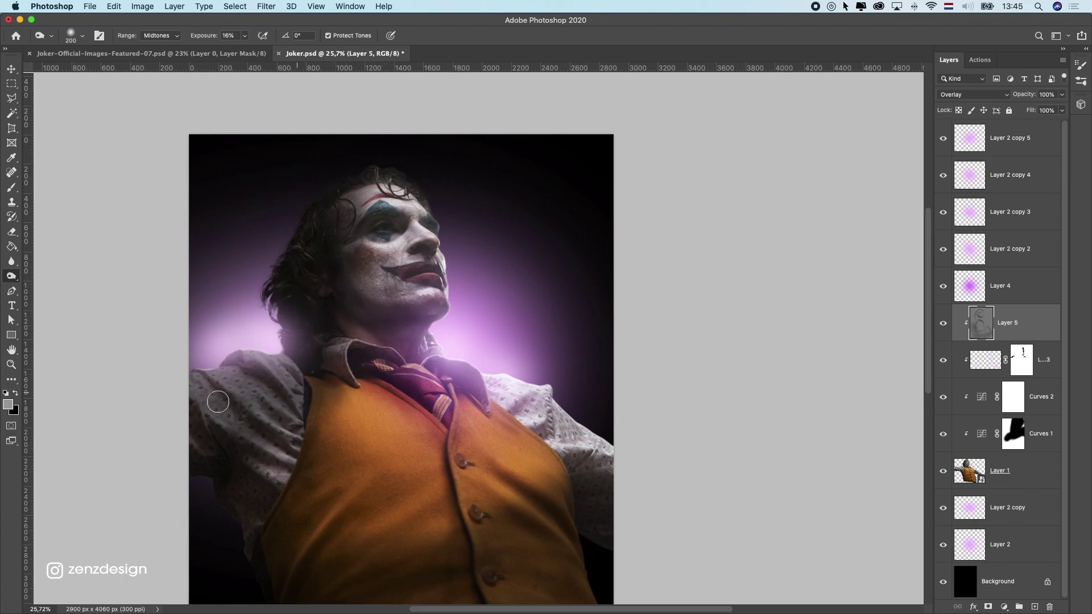
{"action": "key", "text": "super+z"}
Step: Burn the midtone shadows on the shirt sleeves, neck and vest with a 125 px brush
{"action": "key", "text": "bracketleft"}
{"action": "mouse_move", "coordinate": [292, 455]}
{"action": "left_mouse_down"}
{"action": "mouse_move", "coordinate": [228, 430]}
{"action": "mouse_move", "coordinate": [286, 399]}
{"action": "mouse_move", "coordinate": [273, 374]}
{"action": "mouse_move", "coordinate": [253, 389]}
{"action": "mouse_move", "coordinate": [291, 423]}
{"action": "mouse_move", "coordinate": [297, 397]}
{"action": "mouse_move", "coordinate": [276, 363]}
{"action": "mouse_move", "coordinate": [336, 329]}
{"action": "mouse_move", "coordinate": [340, 288]}
{"action": "mouse_move", "coordinate": [353, 367]}
{"action": "mouse_move", "coordinate": [363, 302]}
{"action": "left_mouse_up"}
{"action": "left_click_drag", "start_coordinate": [448, 384], "coordinate": [532, 421]}
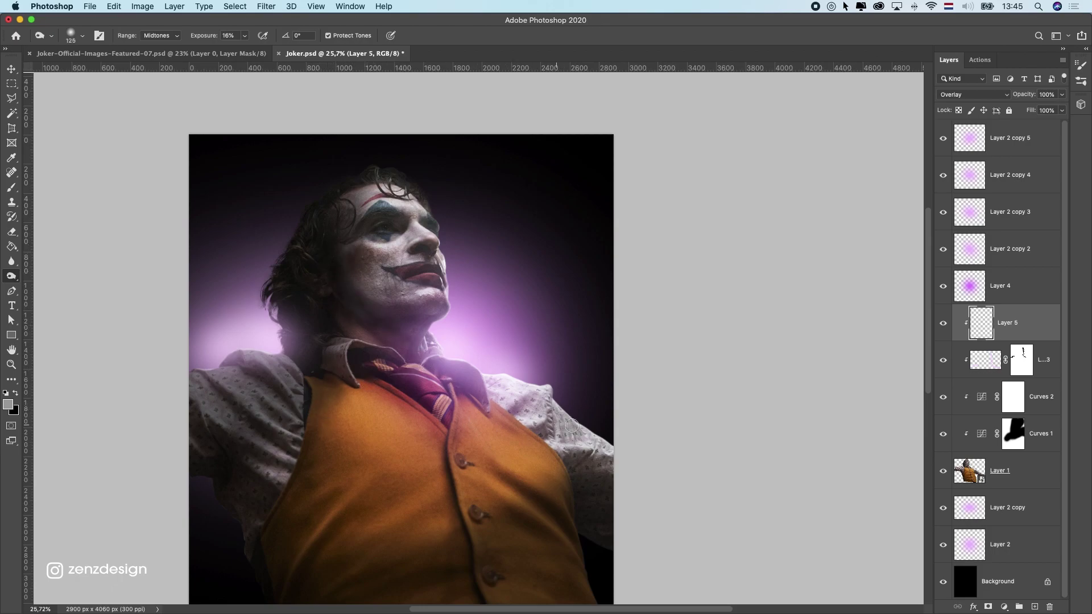
{"action": "mouse_move", "coordinate": [602, 465]}
{"action": "left_mouse_down"}
{"action": "mouse_move", "coordinate": [612, 500]}
{"action": "mouse_move", "coordinate": [585, 524]}
{"action": "mouse_move", "coordinate": [528, 432]}
{"action": "mouse_move", "coordinate": [457, 544]}
{"action": "left_mouse_up"}
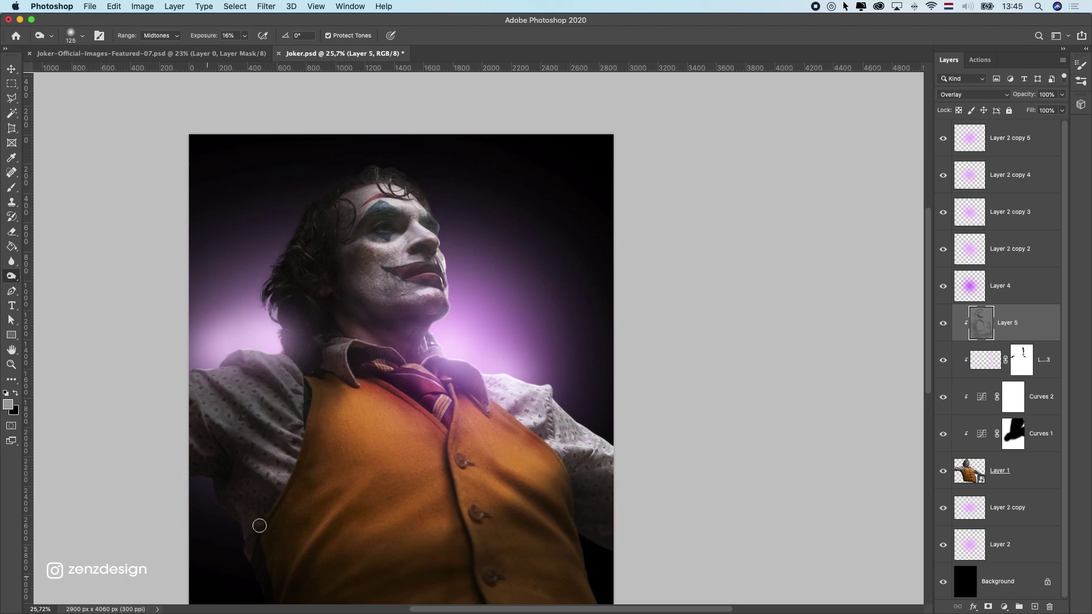
Step: Set the Burn range to Shadows and darken the outer lower parts of the figure with an 800 px brush
{"action": "scroll", "coordinate": [436, 337], "scroll_direction": "down", "scroll_amount": 3}
{"action": "scroll", "coordinate": [433, 283], "scroll_direction": "up", "scroll_amount": 5}
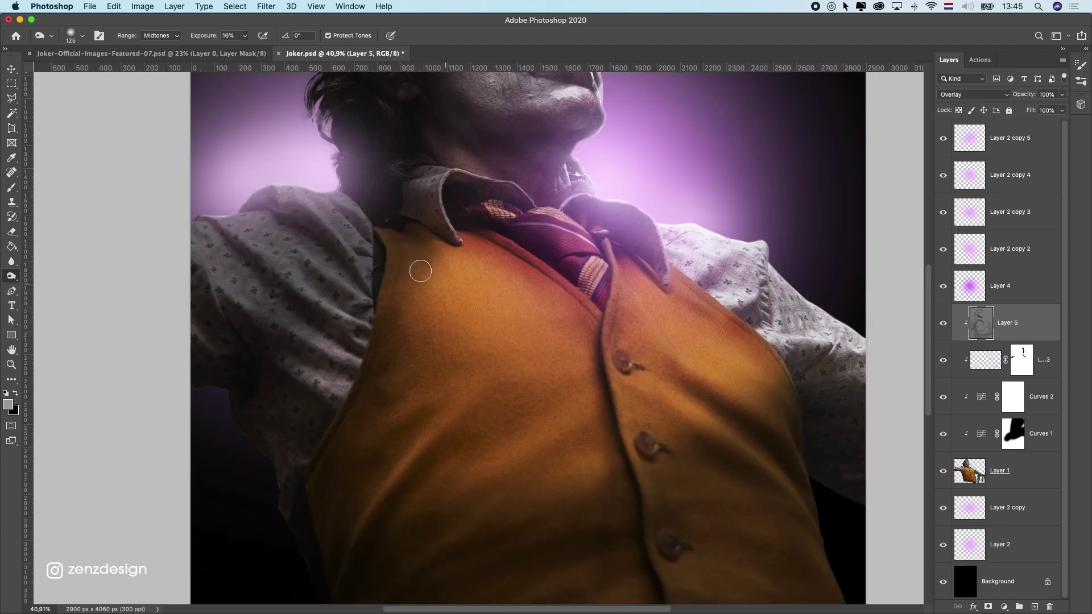
{"action": "scroll", "coordinate": [322, 179], "scroll_direction": "down", "scroll_amount": 4}
{"action": "left_click", "coordinate": [160, 35]}
{"action": "left_click", "coordinate": [157, 25]}
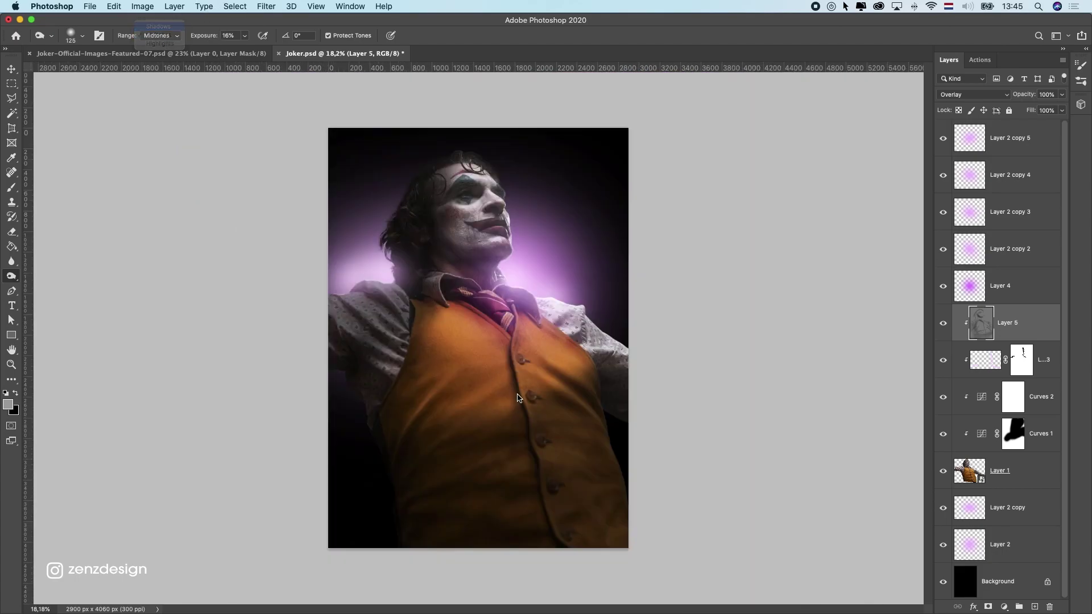
{"action": "key", "text": "bracketright"}
{"action": "key", "text": "bracketright"}
{"action": "key", "text": "bracketright"}
{"action": "key", "text": "bracketright"}
{"action": "key", "text": "bracketright"}
{"action": "key", "text": "bracketright"}
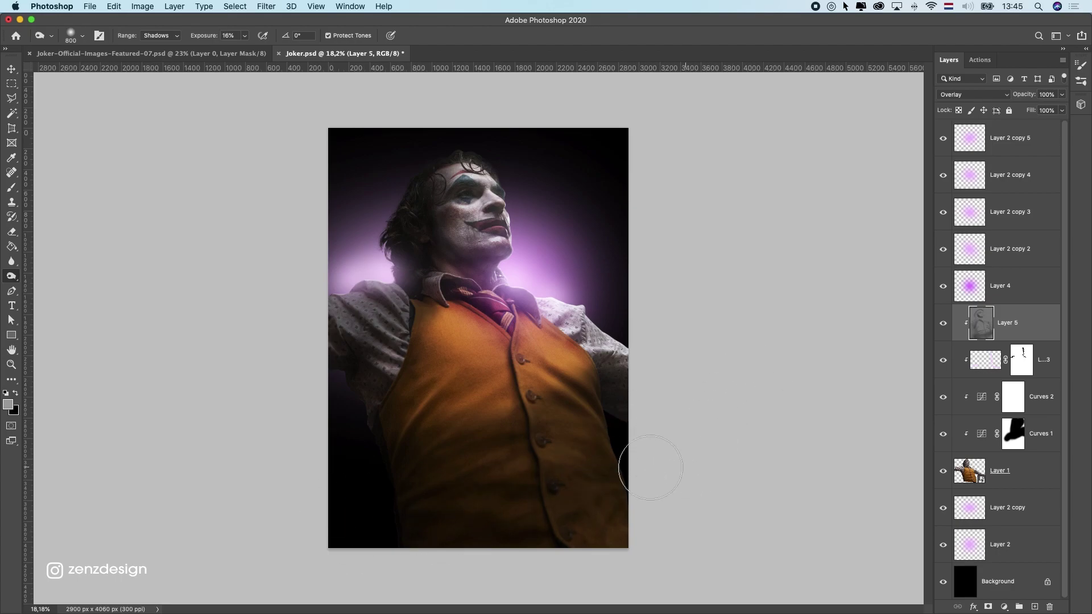
{"action": "key", "text": "BackSpace"}
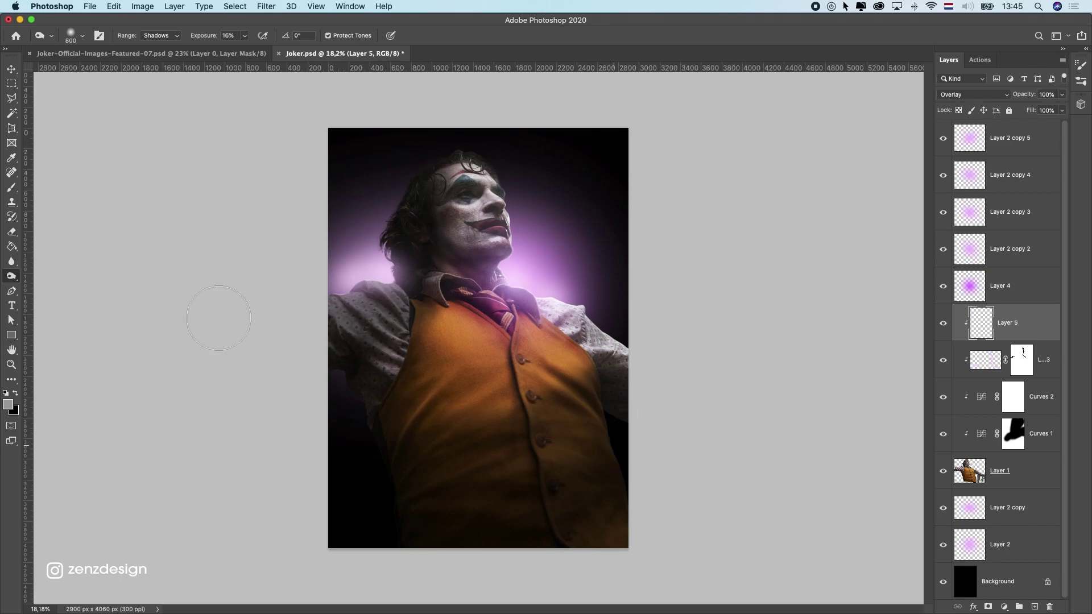
{"action": "key", "text": "super+z"}
Step: Switch to the Dodge tool and add a new layer above the burn layer, clipped to the figure
{"action": "right_click", "coordinate": [12, 275]}
{"action": "left_click", "coordinate": [48, 276]}
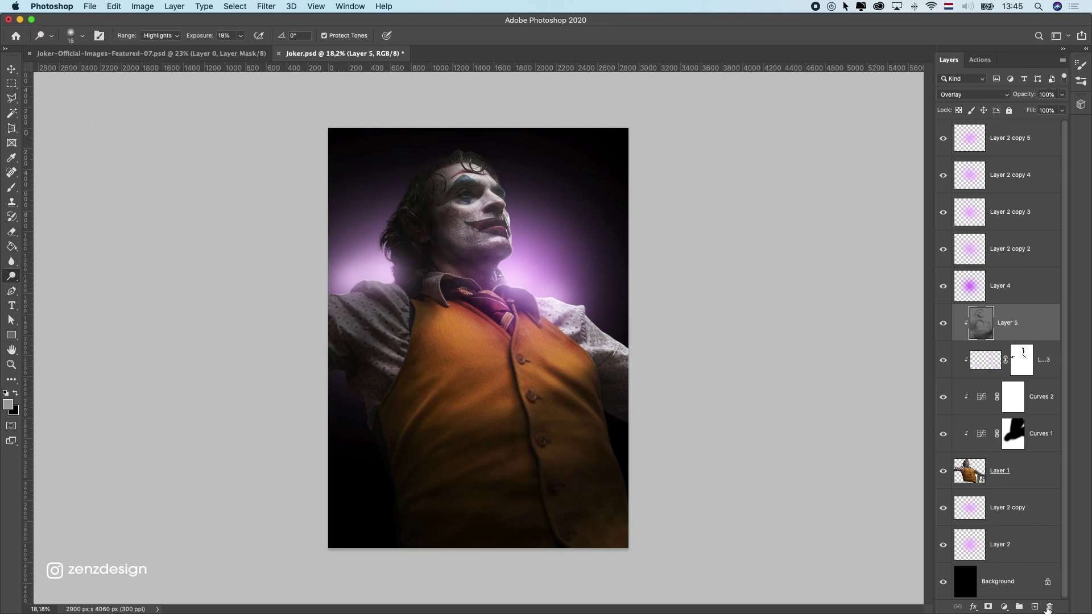
{"action": "left_click", "coordinate": [1036, 607]}
{"action": "right_click", "coordinate": [944, 321]}
{"action": "right_click", "coordinate": [1007, 326]}
{"action": "left_click", "coordinate": [953, 334]}
{"action": "right_click", "coordinate": [994, 324]}
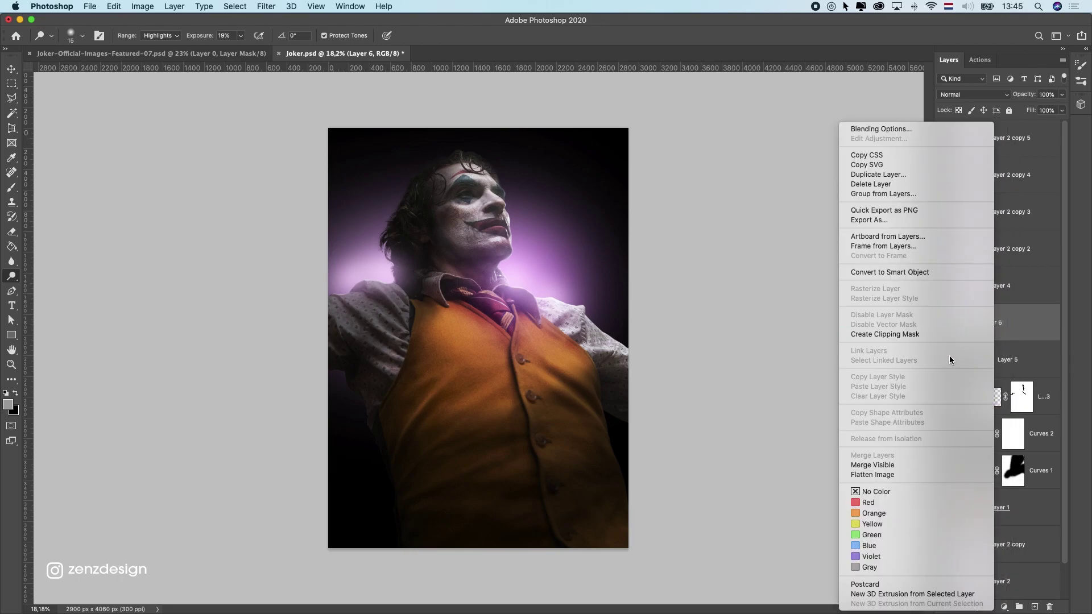
{"action": "left_click", "coordinate": [933, 335]}
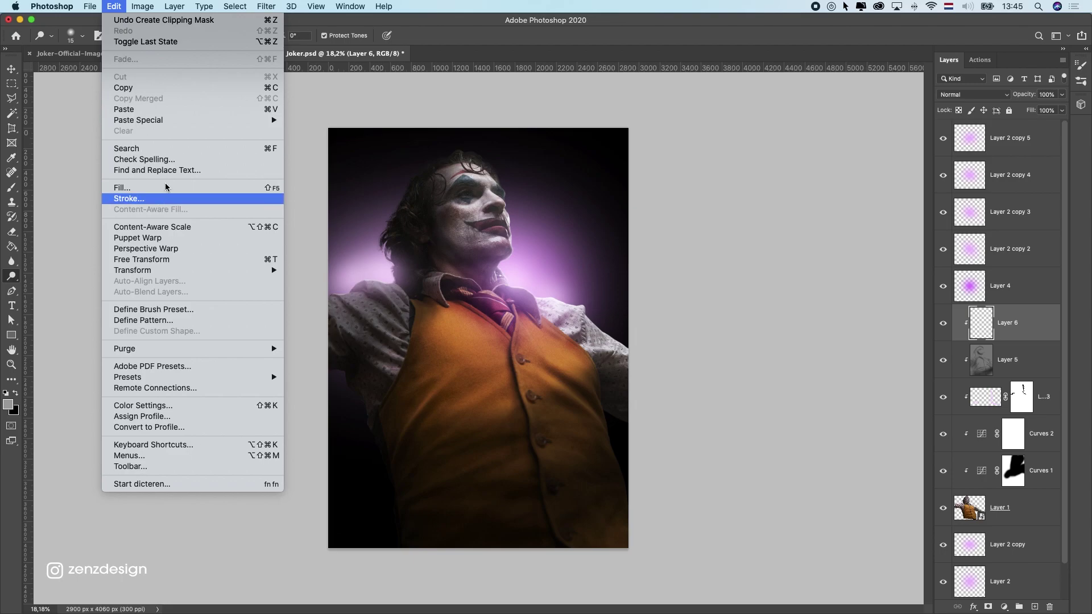
Step: Fill the new clipped layer with 50% Gray at 100% opacity and set its blend mode to Overlay
{"action": "left_click", "coordinate": [202, 188]}
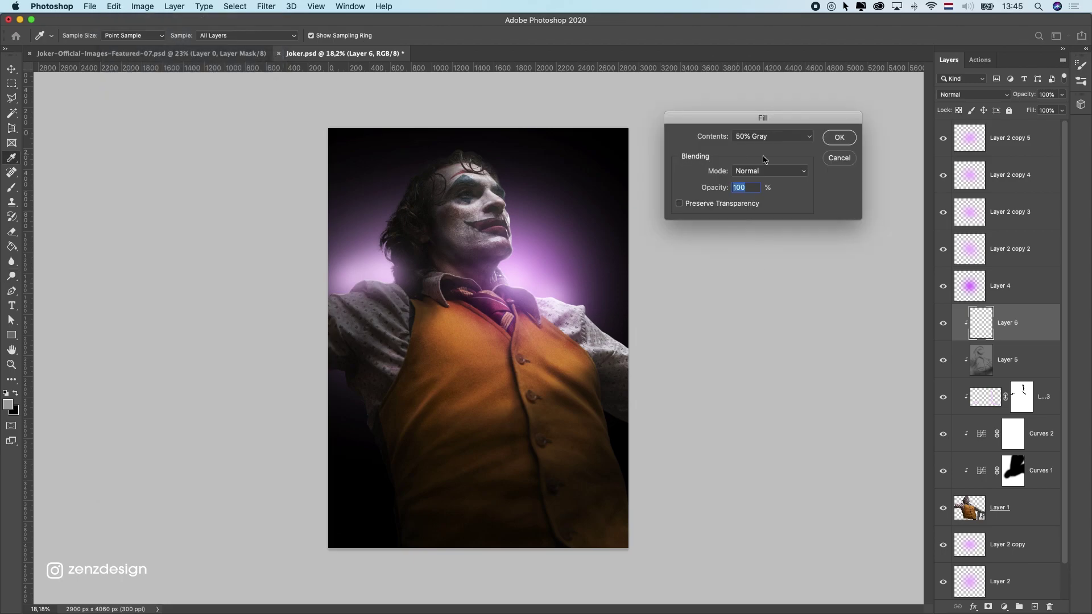
{"action": "left_click", "coordinate": [840, 137]}
{"action": "key", "text": "o"}
{"action": "left_click", "coordinate": [974, 95]}
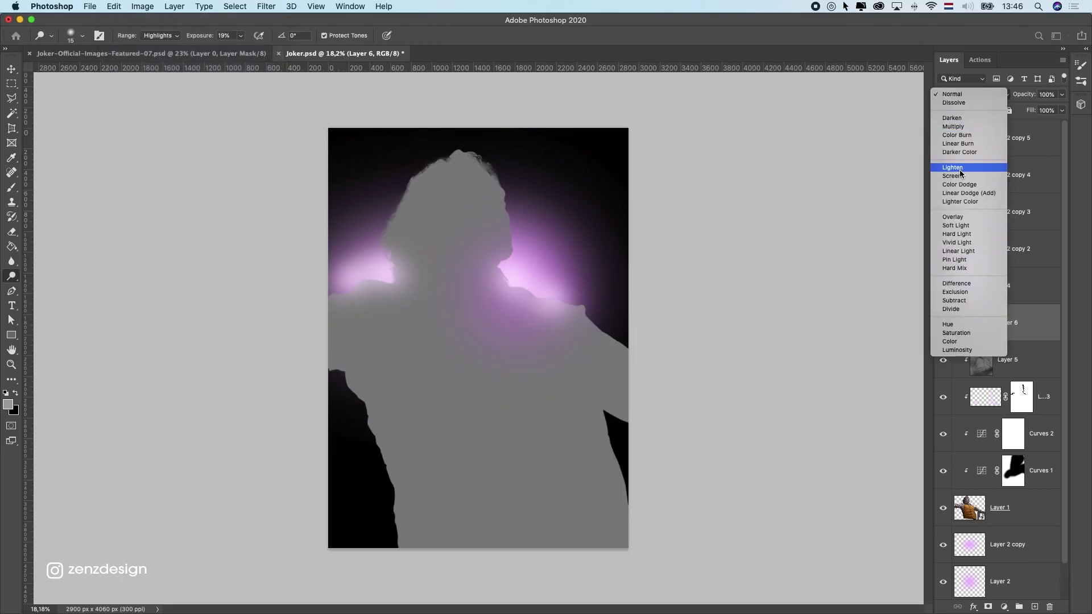
{"action": "left_click", "coordinate": [954, 217]}
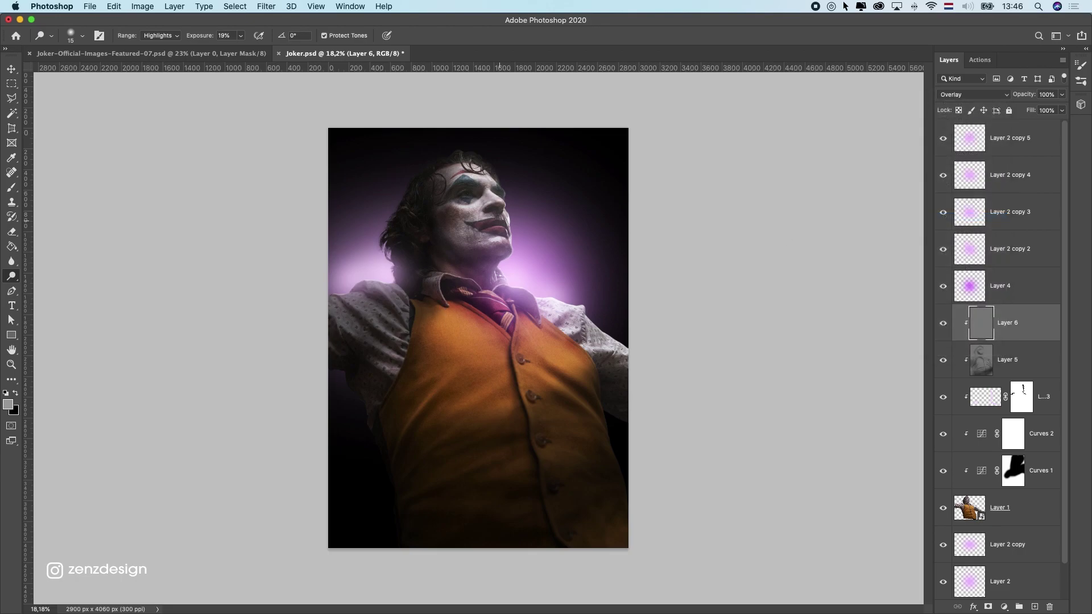
Step: Select the Dodge tool for Highlights and raise its exposure to 41%
{"action": "right_click", "coordinate": [13, 275]}
{"action": "left_click", "coordinate": [35, 276]}
{"action": "left_click", "coordinate": [241, 37]}
{"action": "right_click", "coordinate": [15, 278]}
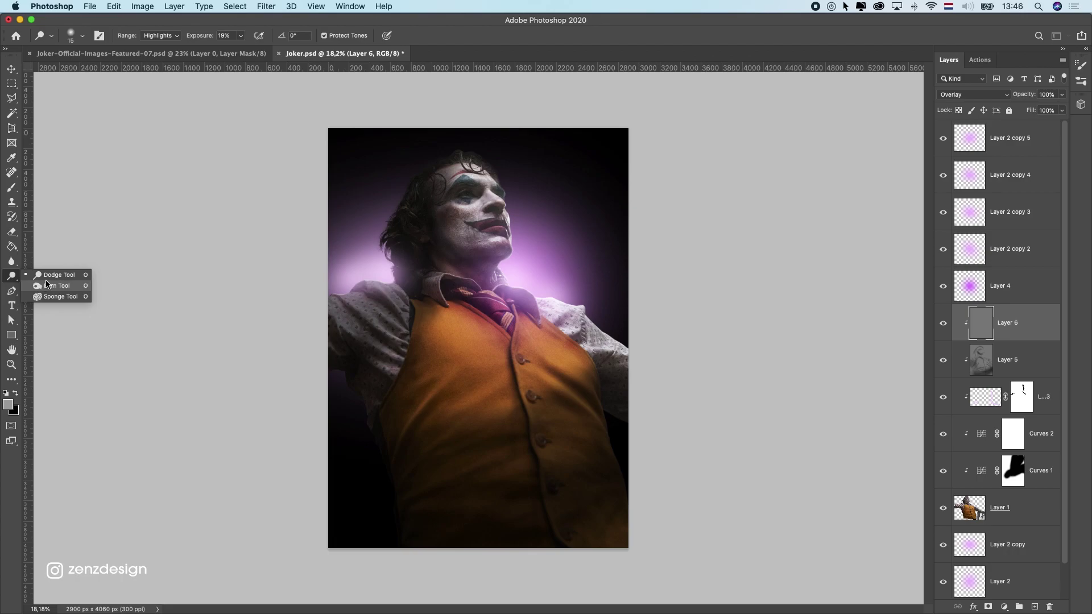
{"action": "left_click", "coordinate": [48, 276]}
{"action": "left_click", "coordinate": [238, 37]}
{"action": "left_click_drag", "start_coordinate": [241, 49], "coordinate": [253, 49]}
{"action": "left_click", "coordinate": [270, 17]}
{"action": "key", "text": "super+0"}
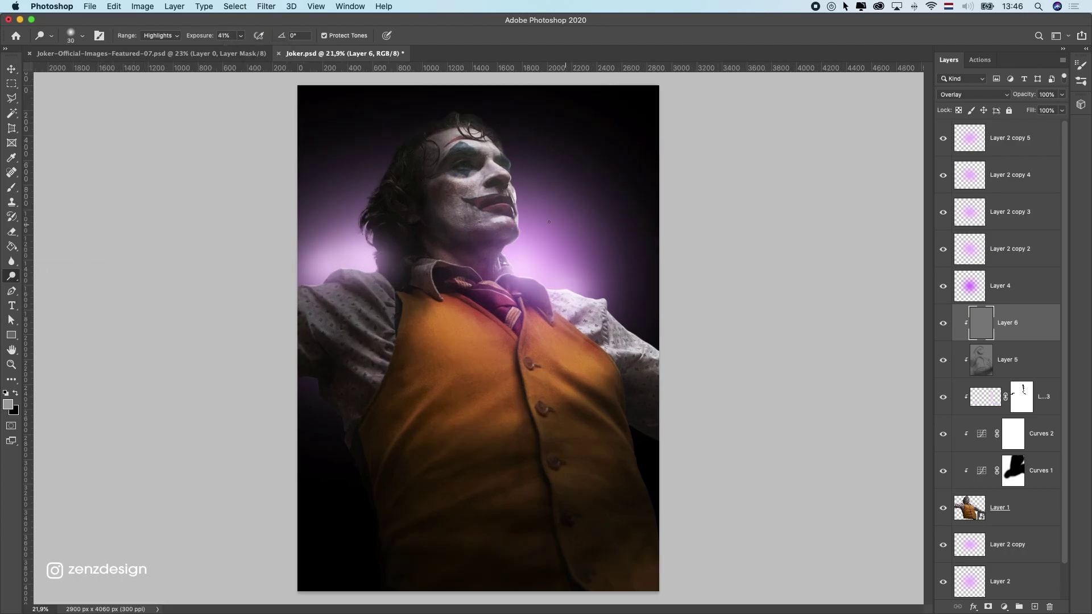
Step: Dodge the highlights along the top edges of both shoulders with a 125 px brush
{"action": "key", "text": "bracketright"}
{"action": "key", "text": "bracketright"}
{"action": "key", "text": "bracketright"}
{"action": "left_click_drag", "start_coordinate": [514, 244], "coordinate": [528, 210]}
{"action": "key", "text": "super+z"}
{"action": "mouse_move", "coordinate": [561, 277]}
{"action": "left_mouse_down"}
{"action": "mouse_move", "coordinate": [507, 272]}
{"action": "mouse_move", "coordinate": [589, 286]}
{"action": "mouse_move", "coordinate": [568, 291]}
{"action": "mouse_move", "coordinate": [599, 284]}
{"action": "mouse_move", "coordinate": [637, 331]}
{"action": "mouse_move", "coordinate": [627, 319]}
{"action": "left_mouse_up"}
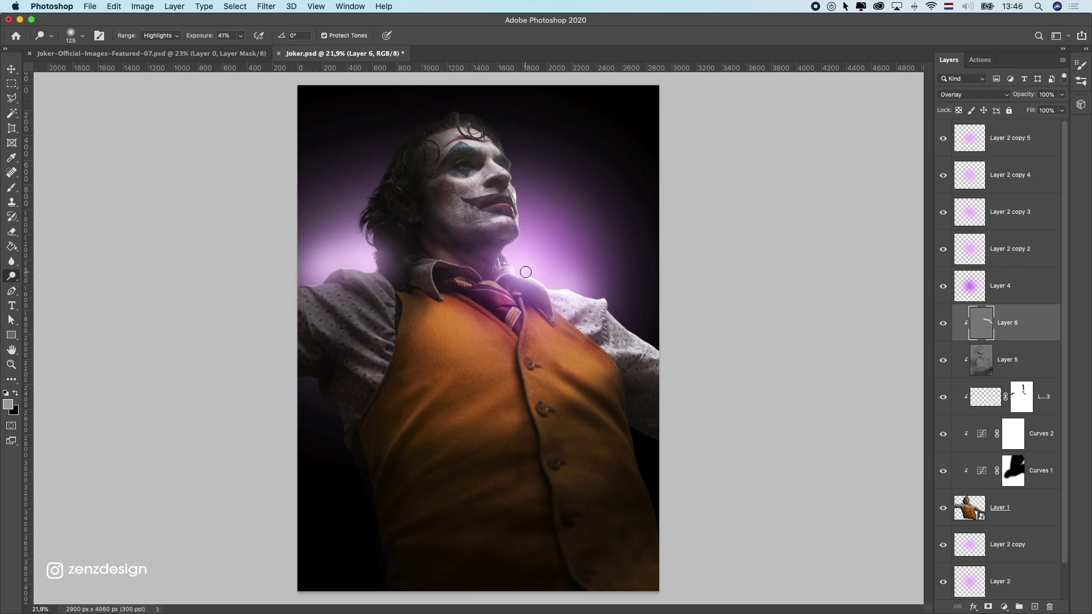
{"action": "scroll", "coordinate": [521, 274], "scroll_direction": "up", "scroll_amount": 5}
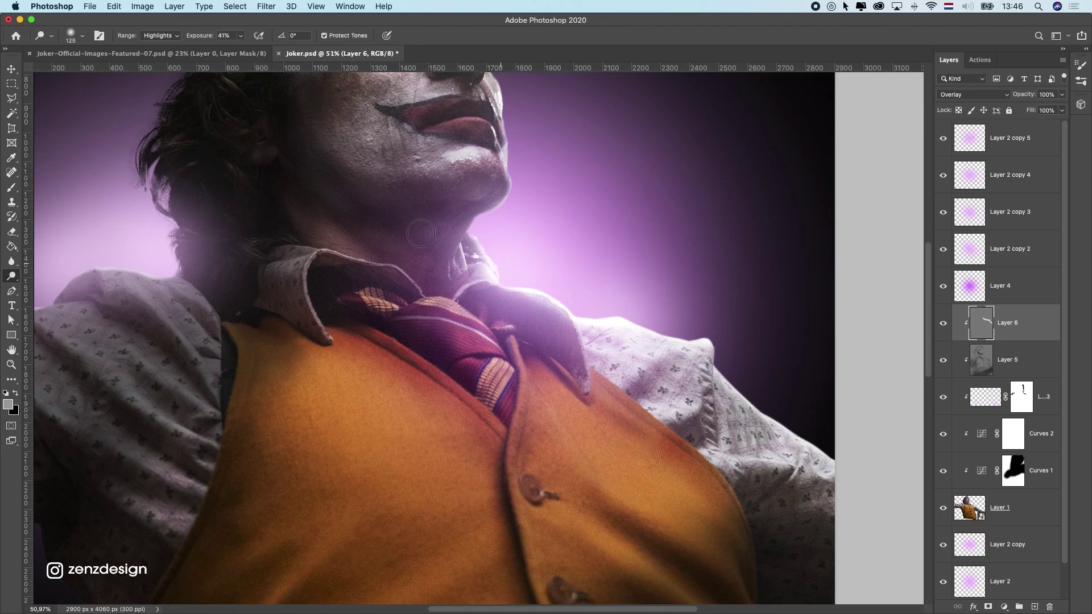
{"action": "left_click_drag", "start_coordinate": [553, 269], "coordinate": [757, 363]}
{"action": "mouse_move", "coordinate": [353, 364]}
{"action": "left_mouse_down"}
{"action": "mouse_move", "coordinate": [364, 355]}
{"action": "mouse_move", "coordinate": [324, 351]}
{"action": "mouse_move", "coordinate": [226, 396]}
{"action": "mouse_move", "coordinate": [231, 383]}
{"action": "mouse_move", "coordinate": [209, 386]}
{"action": "mouse_move", "coordinate": [261, 375]}
{"action": "mouse_move", "coordinate": [180, 393]}
{"action": "left_mouse_up"}
{"action": "key", "text": "super+0"}
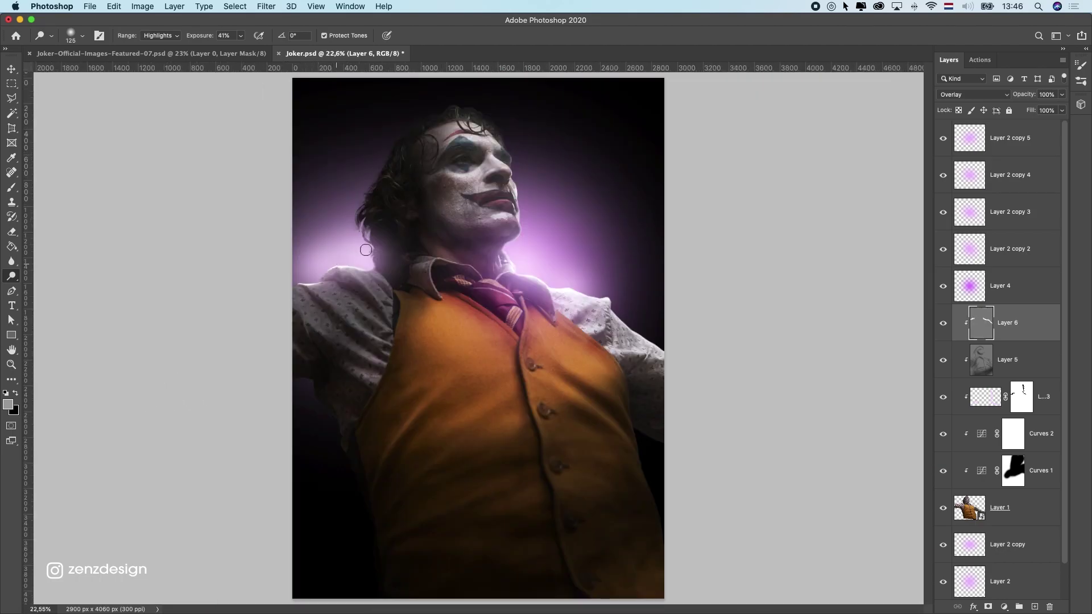
{"action": "scroll", "coordinate": [367, 250], "scroll_direction": "up", "scroll_amount": 2}
{"action": "mouse_move", "coordinate": [379, 267]}
{"action": "left_mouse_down"}
{"action": "mouse_move", "coordinate": [285, 273]}
{"action": "mouse_move", "coordinate": [317, 283]}
{"action": "mouse_move", "coordinate": [257, 296]}
{"action": "left_mouse_up"}
Step: Dodge the glowing edge of the chin and mouth with the 125 px brush, undoing unwanted strokes
{"action": "left_click_drag", "start_coordinate": [536, 269], "coordinate": [551, 234]}
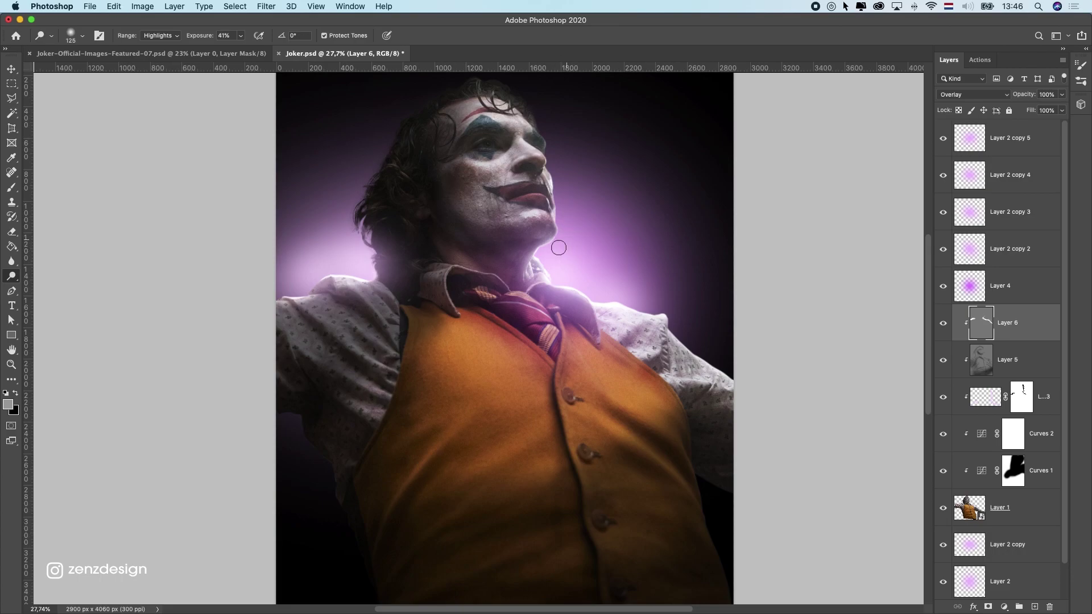
{"action": "left_click_drag", "start_coordinate": [559, 248], "coordinate": [557, 252]}
{"action": "scroll", "coordinate": [573, 183], "scroll_direction": "up", "scroll_amount": 1}
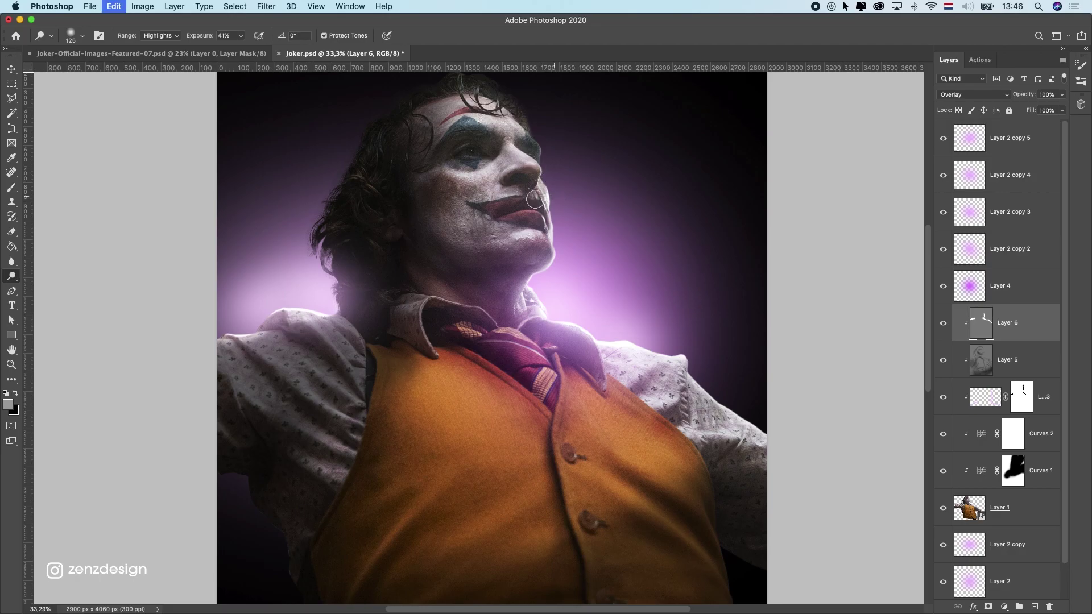
{"action": "key", "text": "super+z"}
{"action": "left_click_drag", "start_coordinate": [549, 211], "coordinate": [545, 178]}
{"action": "scroll", "coordinate": [590, 220], "scroll_direction": "up", "scroll_amount": 2}
{"action": "key", "text": "super+z"}
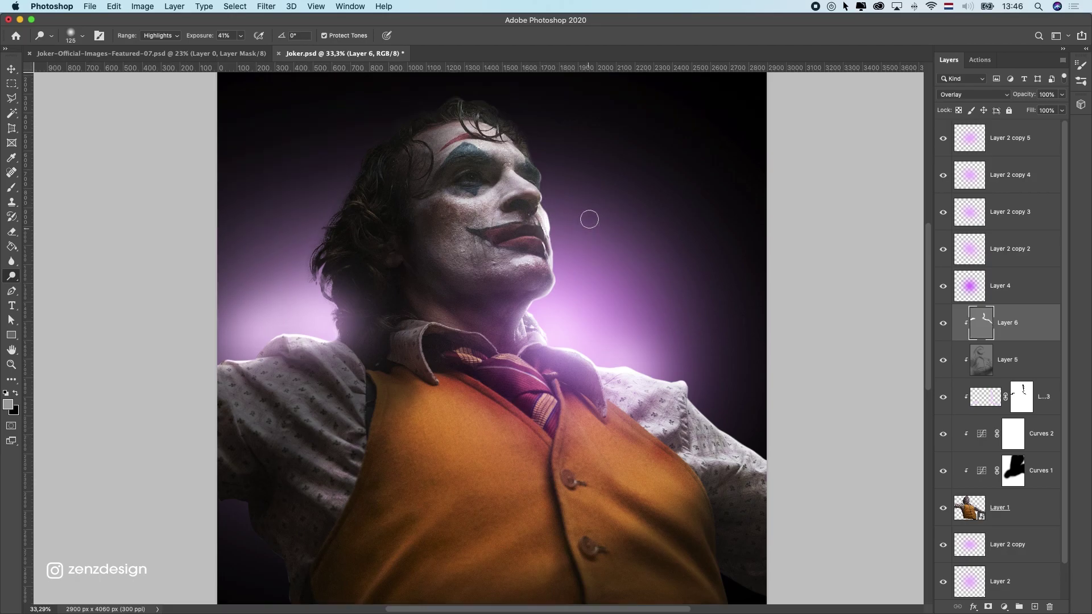
{"action": "scroll", "coordinate": [590, 220], "scroll_direction": "up", "scroll_amount": 4}
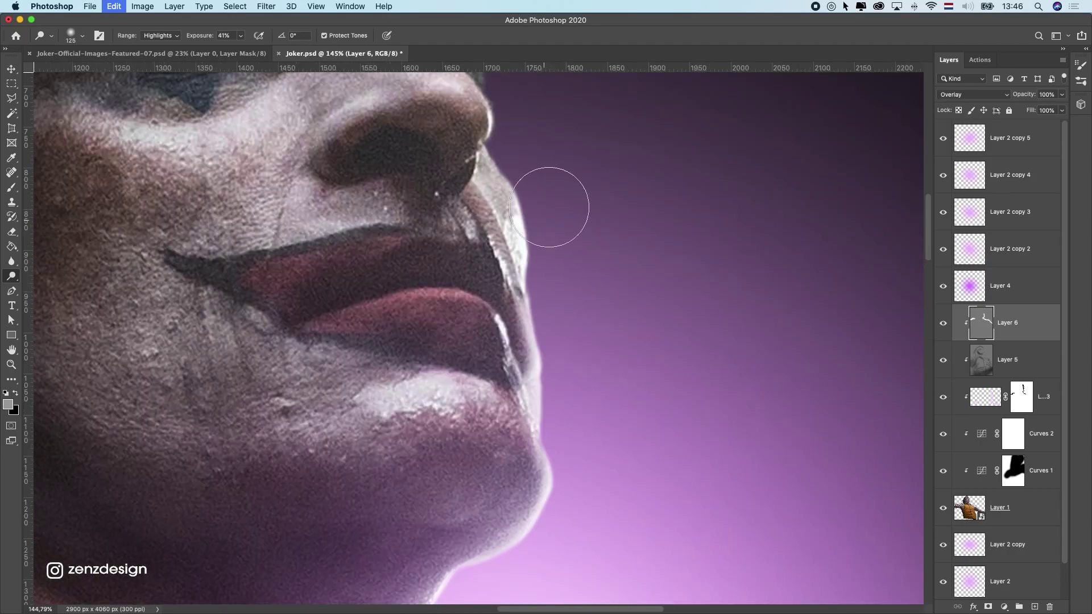
{"action": "scroll", "coordinate": [521, 237], "scroll_direction": "down", "scroll_amount": 4}
Step: Dodge the outer edge of the upper face with smaller brush sizes, undoing unwanted strokes
{"action": "key", "text": "bracketleft"}
{"action": "key", "text": "bracketleft"}
{"action": "key", "text": "bracketleft"}
{"action": "key", "text": "bracketleft"}
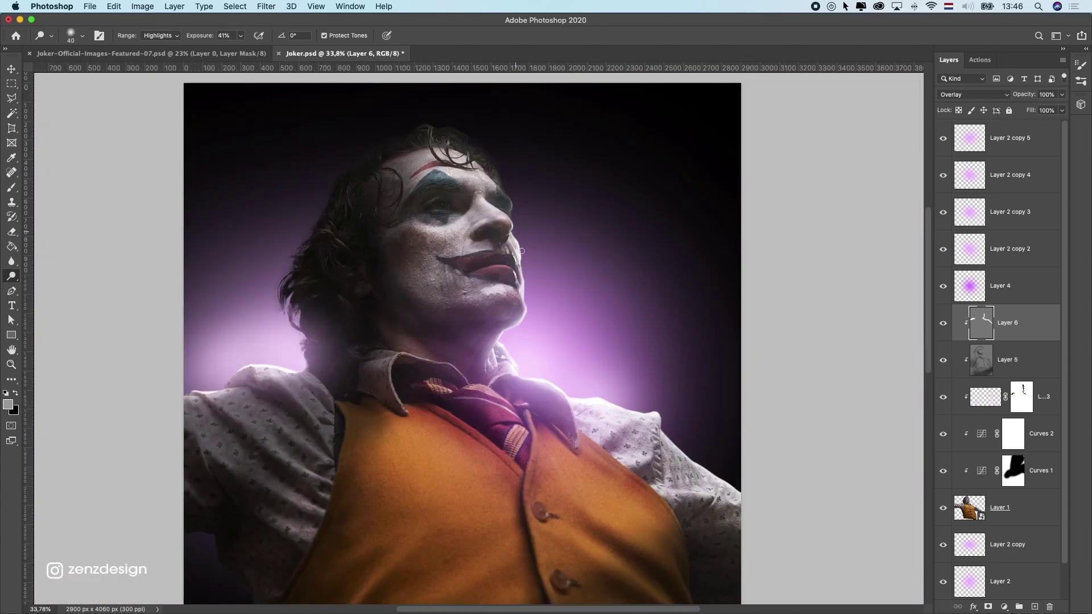
{"action": "key", "text": "super+z"}
{"action": "key", "text": "bracketright"}
{"action": "key", "text": "bracketright"}
{"action": "key", "text": "bracketright"}
{"action": "key", "text": "bracketright"}
{"action": "mouse_move", "coordinate": [508, 189]}
{"action": "left_mouse_down"}
{"action": "mouse_move", "coordinate": [510, 203]}
{"action": "mouse_move", "coordinate": [502, 184]}
{"action": "left_mouse_up"}
{"action": "key", "text": "super+z"}
{"action": "key", "text": "super+z"}
{"action": "scroll", "coordinate": [466, 242], "scroll_direction": "down", "scroll_amount": 2}
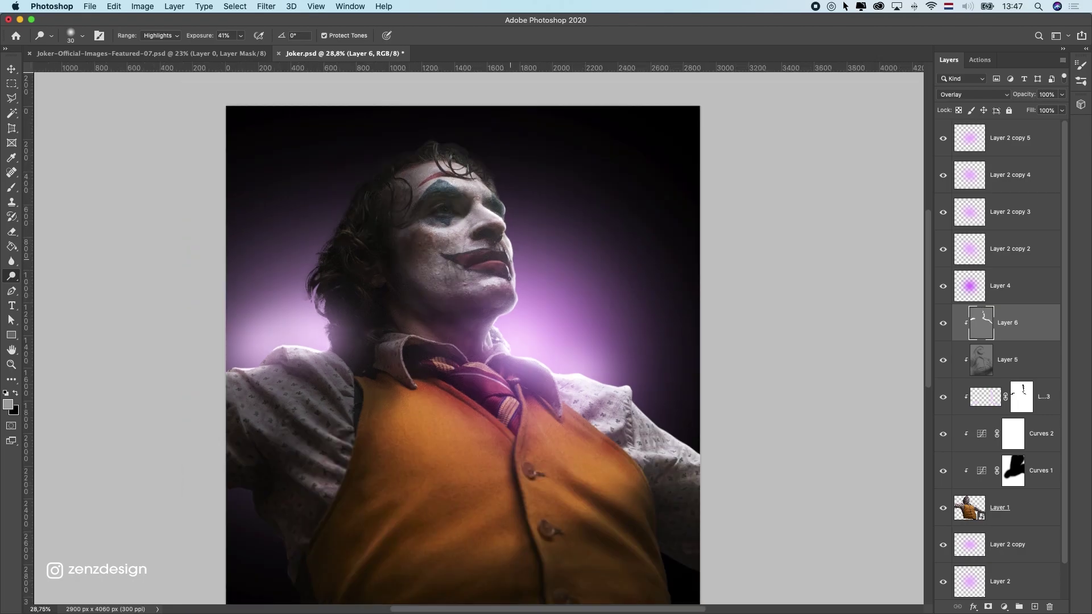
Step: Undo the latest face-edge strokes and lower the Dodge exposure to 13%
{"action": "key", "text": "super+z"}
{"action": "key", "text": "super+z"}
{"action": "left_click", "coordinate": [241, 36]}
{"action": "left_click_drag", "start_coordinate": [239, 48], "coordinate": [232, 49]}
{"action": "left_click", "coordinate": [271, 29]}
{"action": "key", "text": "super+z"}
{"action": "key", "text": "super+z"}
{"action": "left_click_drag", "start_coordinate": [241, 36], "coordinate": [233, 49]}
Step: Try dodging the lower jaw and chin with an 80 px brush and undo the strokes
{"action": "left_click_drag", "start_coordinate": [512, 291], "coordinate": [447, 299]}
{"action": "mouse_move", "coordinate": [518, 283]}
{"action": "left_mouse_down"}
{"action": "mouse_move", "coordinate": [442, 292]}
{"action": "mouse_move", "coordinate": [458, 291]}
{"action": "mouse_move", "coordinate": [415, 280]}
{"action": "mouse_move", "coordinate": [504, 286]}
{"action": "left_mouse_up"}
{"action": "key", "text": "super+z"}
{"action": "key", "text": "super+z"}
{"action": "scroll", "coordinate": [501, 280], "scroll_direction": "down", "scroll_amount": 5}
{"action": "key", "text": "super+z"}
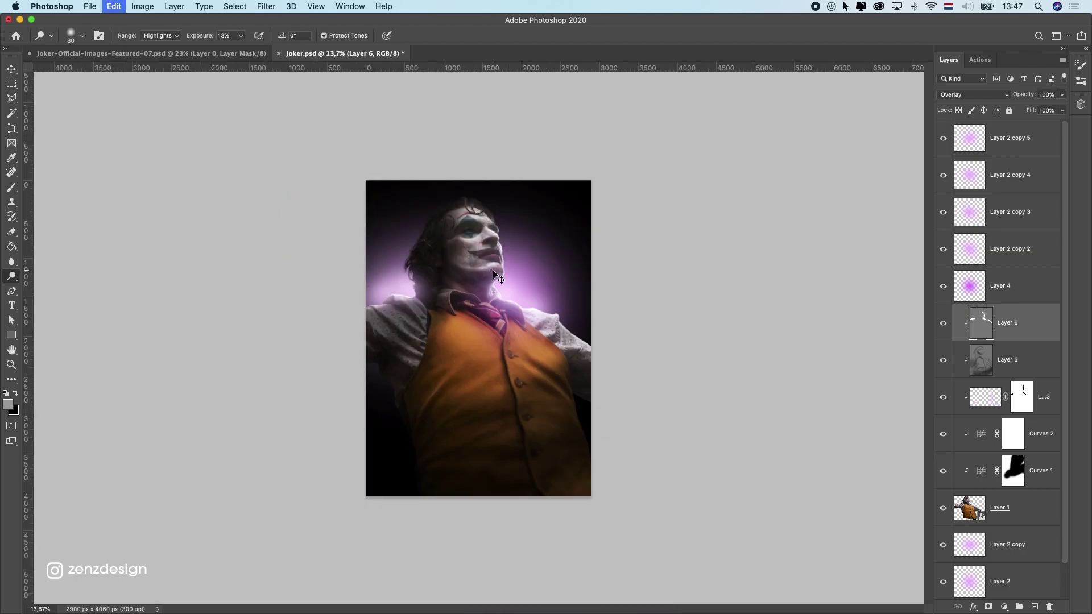
Step: Dodge the small highlights on the cheek and around the lips with a 35 px brush
{"action": "scroll", "coordinate": [500, 240], "scroll_direction": "up", "scroll_amount": 4}
{"action": "left_click_drag", "start_coordinate": [455, 255], "coordinate": [509, 242]}
{"action": "key", "text": "super+z"}
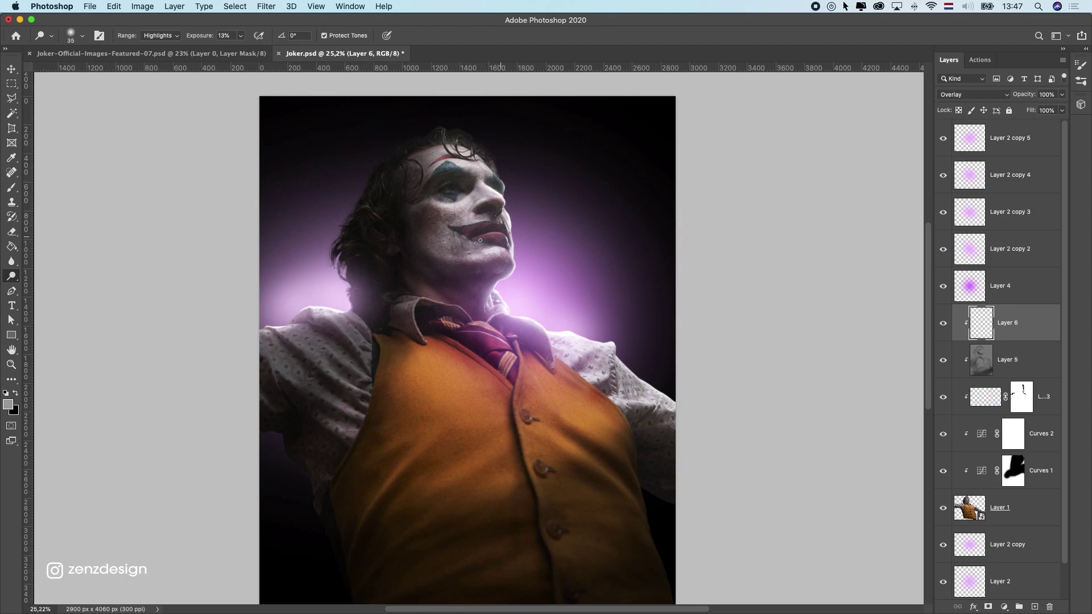
{"action": "key", "text": "super+z"}
{"action": "key", "text": "super+shift+z"}
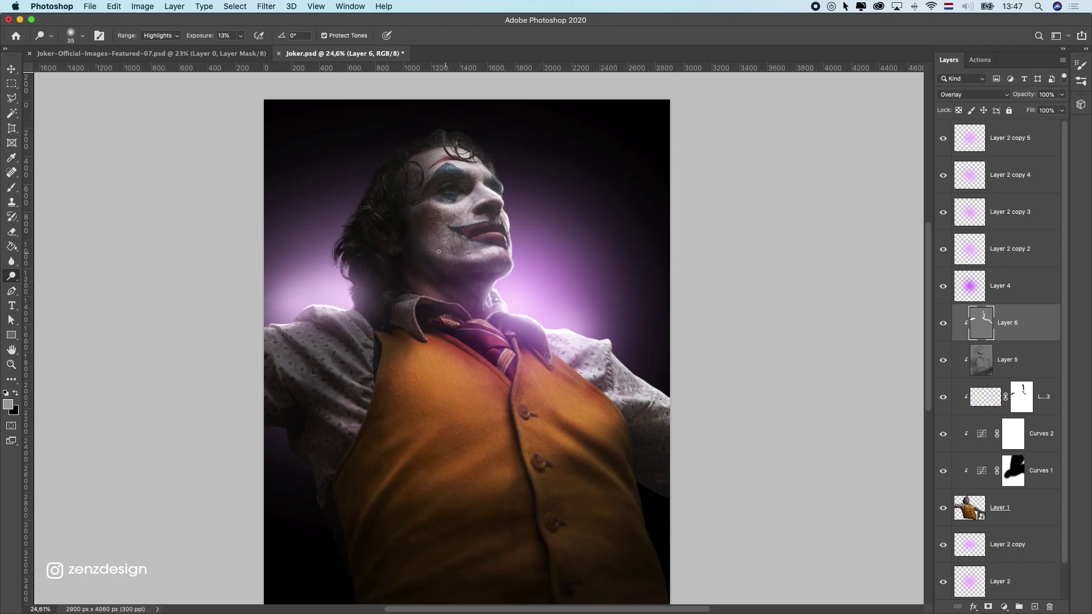
{"action": "scroll", "coordinate": [504, 181], "scroll_direction": "up", "scroll_amount": 5}
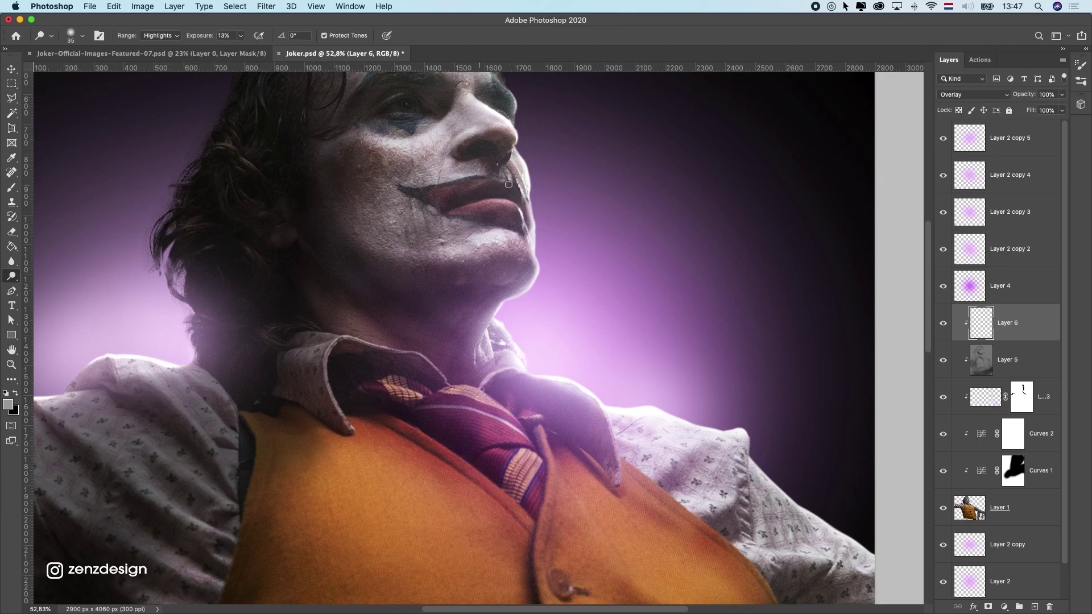
{"action": "scroll", "coordinate": [444, 218], "scroll_direction": "down", "scroll_amount": 5}
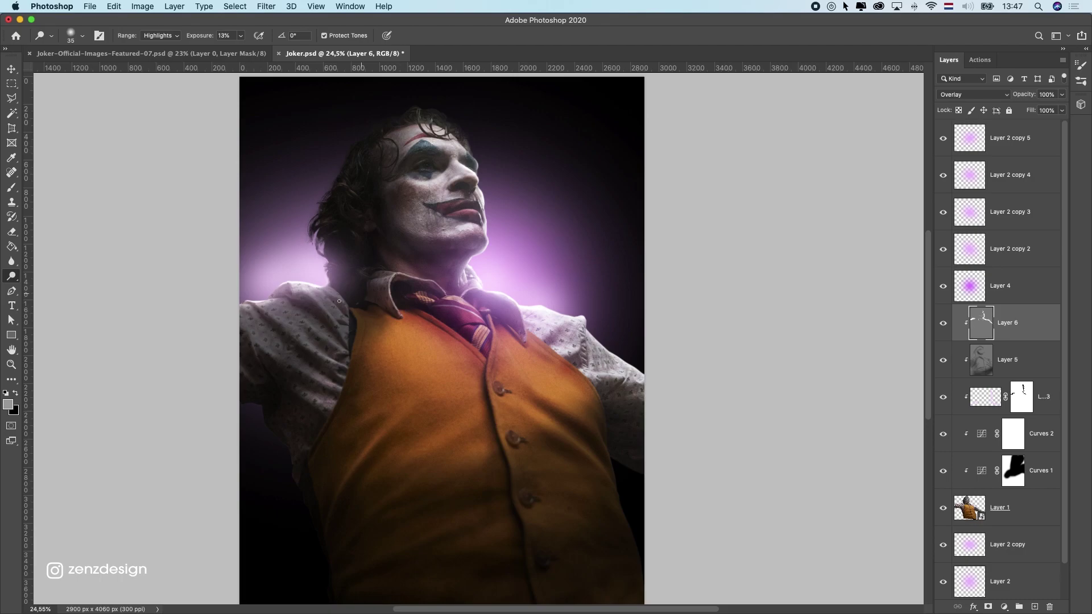
Step: Dodge the fabric highlights on both shirt sleeves with brushes between 35 and 150 px
{"action": "left_click_drag", "start_coordinate": [299, 286], "coordinate": [322, 294]}
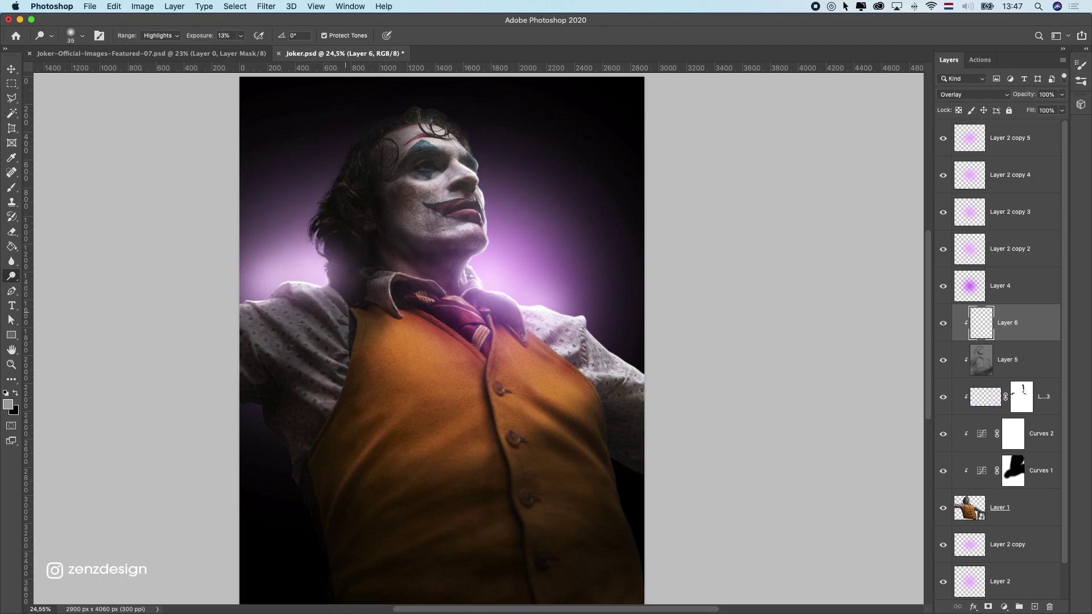
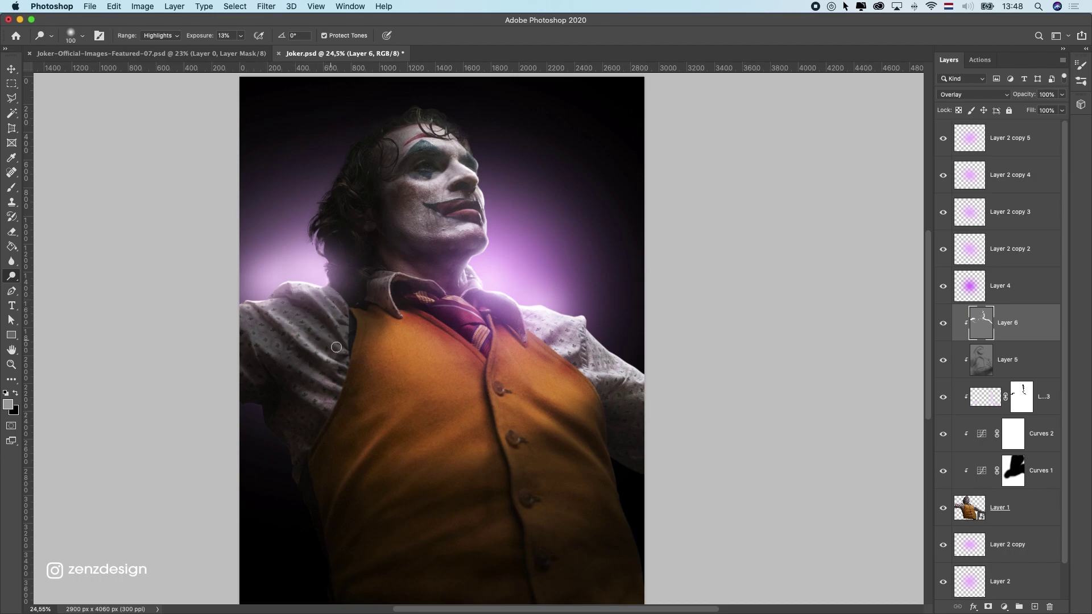
{"action": "mouse_move", "coordinate": [296, 313]}
{"action": "left_mouse_down"}
{"action": "mouse_move", "coordinate": [342, 330]}
{"action": "mouse_move", "coordinate": [315, 285]}
{"action": "left_mouse_up"}
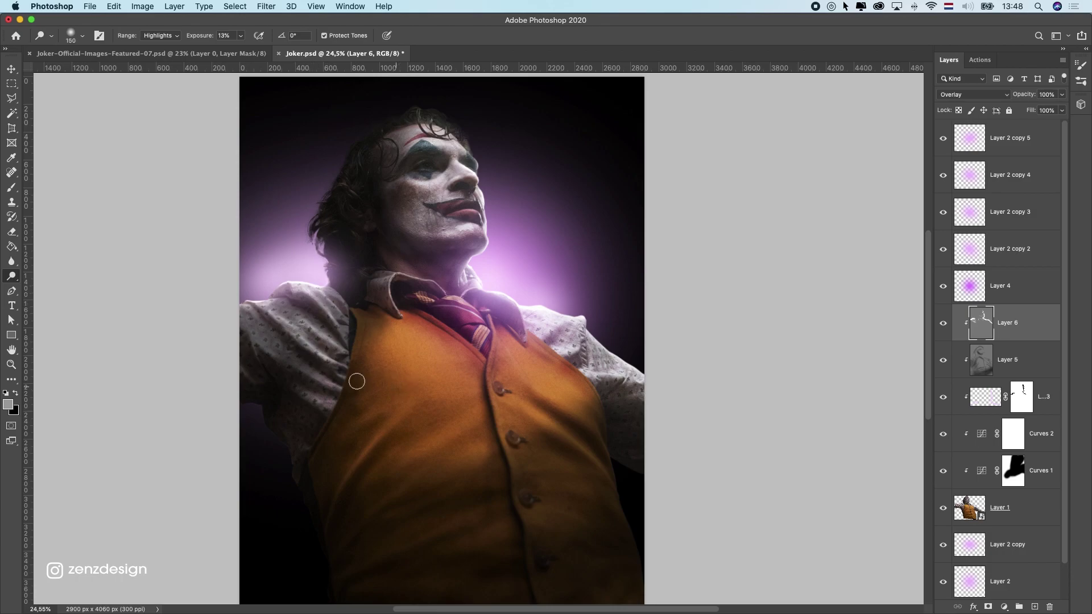
{"action": "key", "text": "bracketleft"}
{"action": "mouse_move", "coordinate": [268, 355]}
{"action": "left_mouse_down"}
{"action": "mouse_move", "coordinate": [339, 384]}
{"action": "mouse_move", "coordinate": [293, 367]}
{"action": "mouse_move", "coordinate": [334, 382]}
{"action": "mouse_move", "coordinate": [266, 383]}
{"action": "mouse_move", "coordinate": [331, 376]}
{"action": "mouse_move", "coordinate": [313, 375]}
{"action": "left_mouse_up"}
{"action": "left_click_drag", "start_coordinate": [592, 316], "coordinate": [561, 362]}
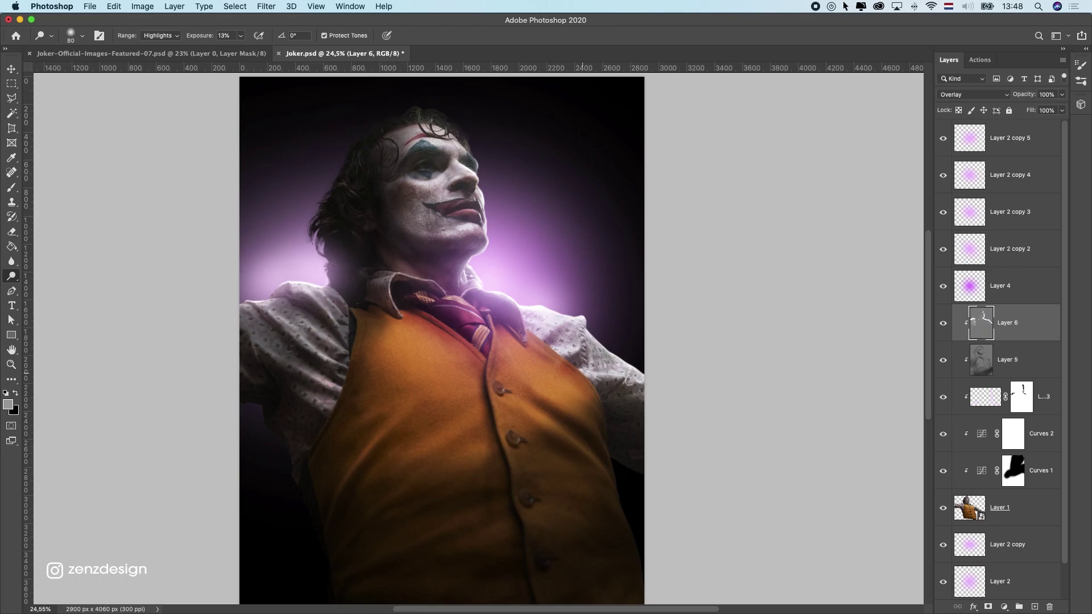
Step: Dodge the highlights on the upper vest and around the tie and collar with an 80 px brush
{"action": "key", "text": "bracketright"}
{"action": "key", "text": "bracketright"}
{"action": "key", "text": "bracketright"}
{"action": "key", "text": "bracketright"}
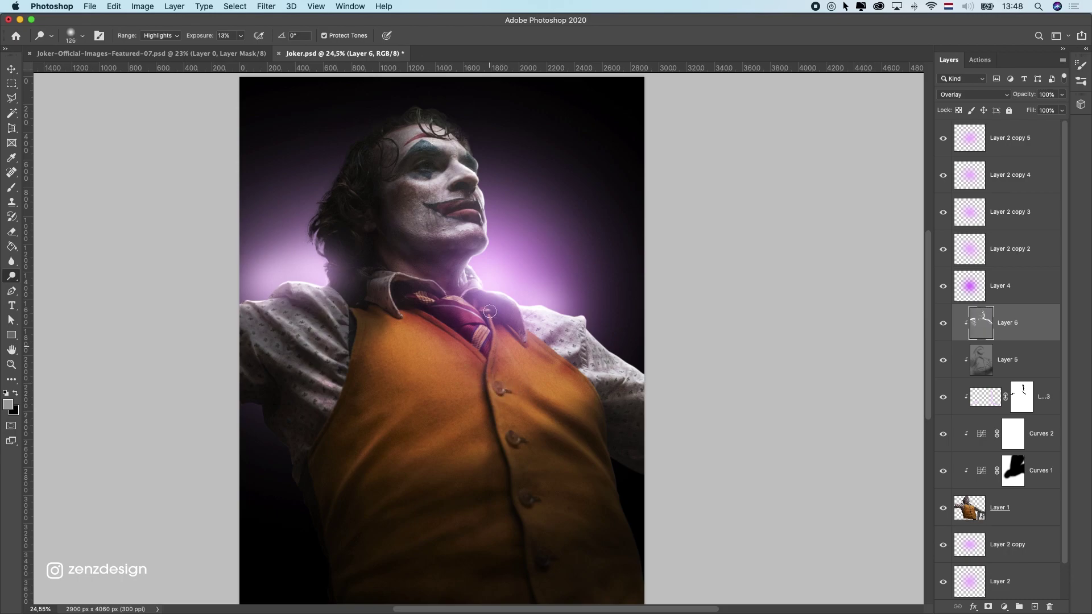
{"action": "key", "text": "bracketleft"}
{"action": "key", "text": "bracketleft"}
{"action": "key", "text": "bracketleft"}
{"action": "mouse_move", "coordinate": [471, 351]}
{"action": "left_mouse_down"}
{"action": "mouse_move", "coordinate": [404, 303]}
{"action": "mouse_move", "coordinate": [430, 320]}
{"action": "left_mouse_up"}
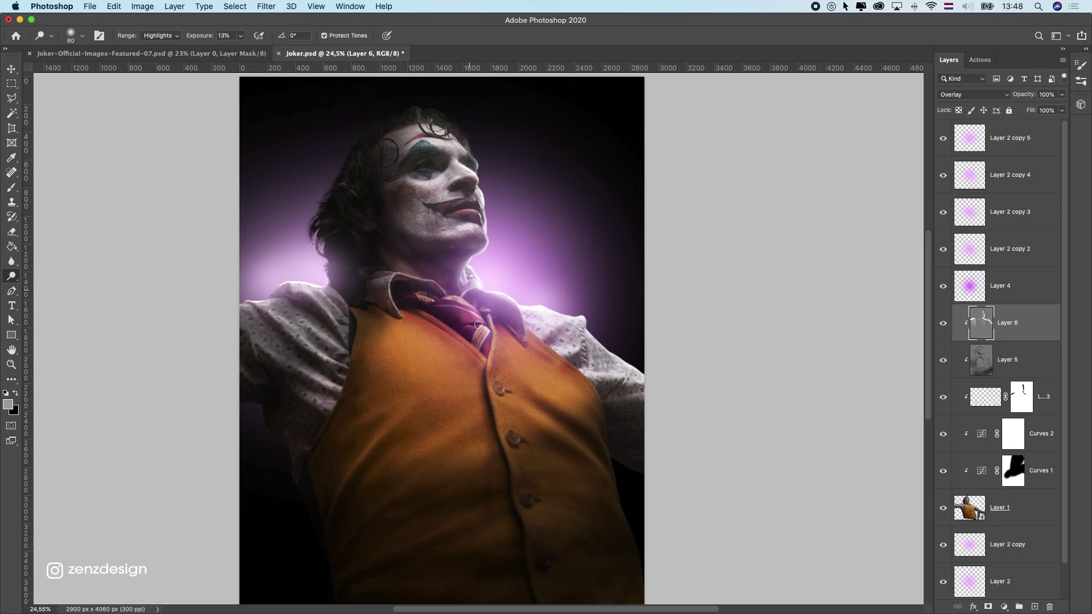
{"action": "scroll", "coordinate": [506, 332], "scroll_direction": "down", "scroll_amount": 5}
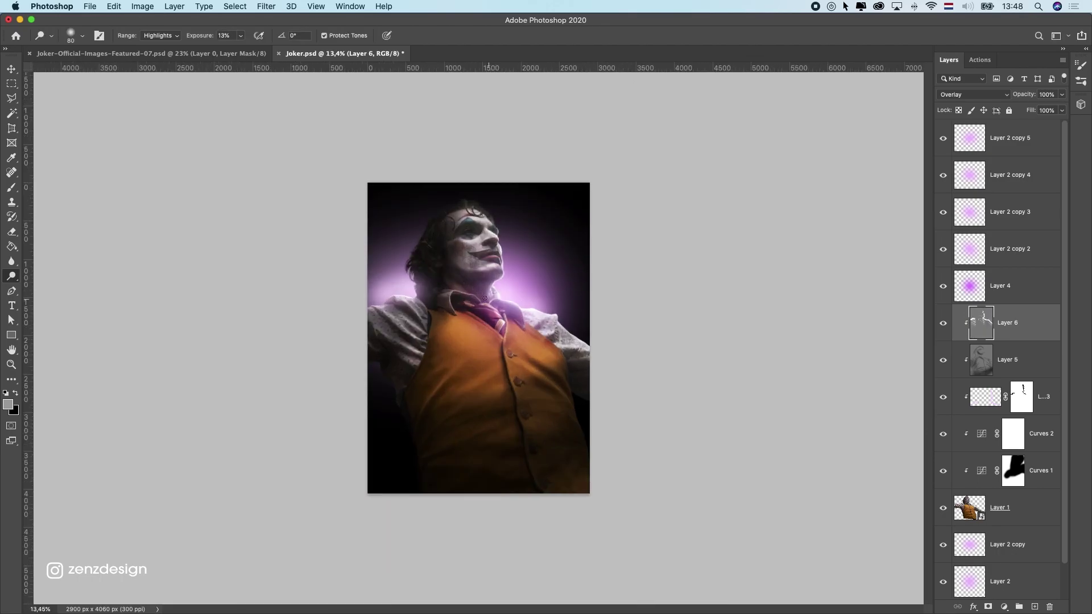
{"action": "scroll", "coordinate": [485, 298], "scroll_direction": "up", "scroll_amount": 8}
{"action": "left_click_drag", "start_coordinate": [495, 300], "coordinate": [564, 357]}
{"action": "scroll", "coordinate": [563, 359], "scroll_direction": "down", "scroll_amount": 8}
Step: Change the canvas surround color to Black
{"action": "right_click", "coordinate": [704, 200]}
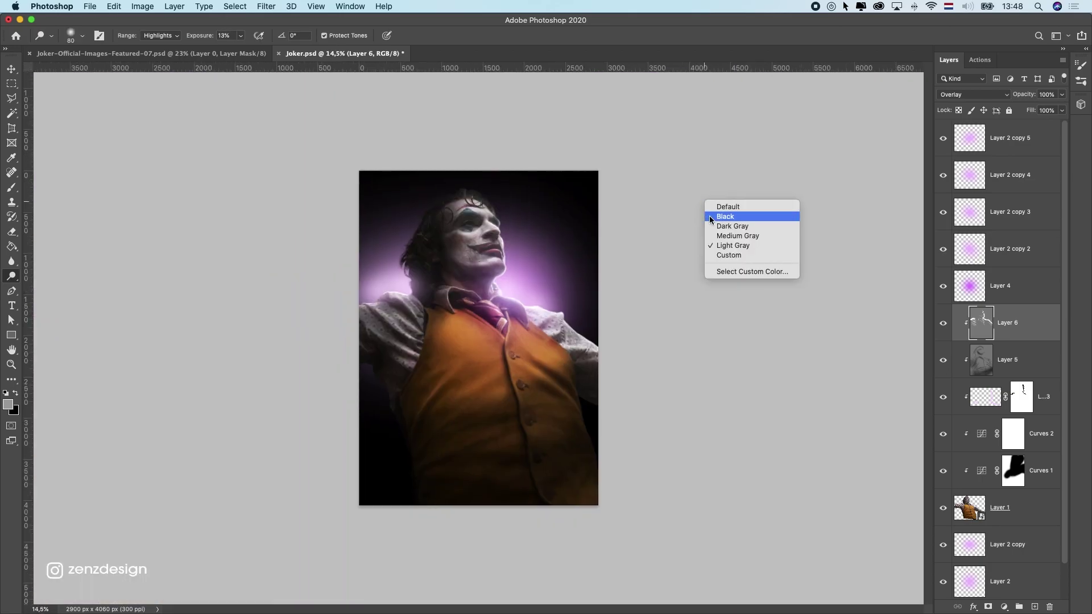
{"action": "left_click", "coordinate": [710, 219]}
{"action": "scroll", "coordinate": [920, 329], "scroll_direction": "up", "scroll_amount": 1}
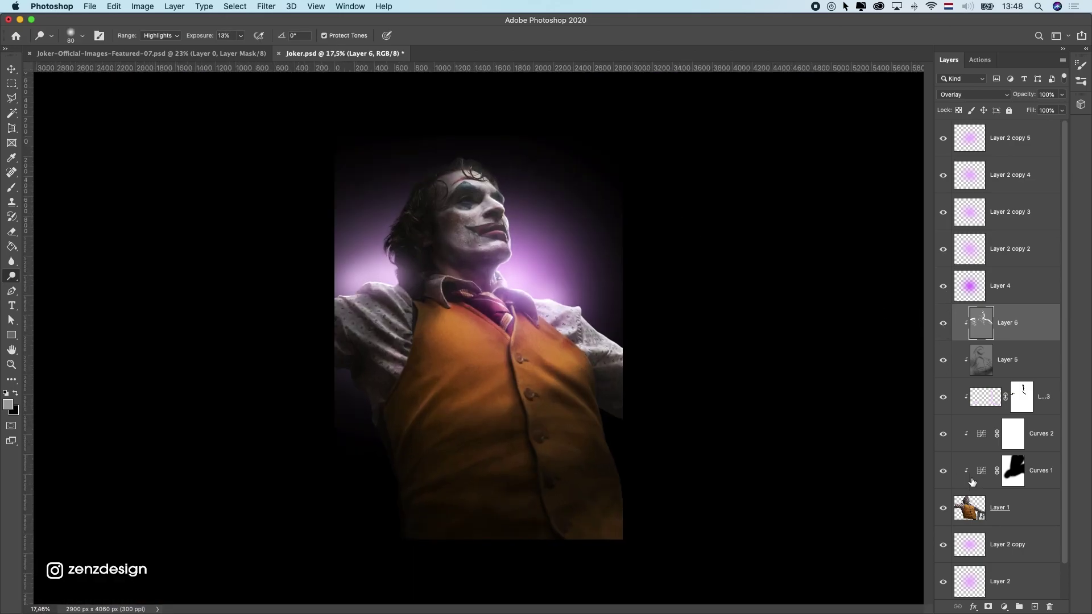
Step: Toggle the burn and rim light layers for comparison and select the rim light layer's mask
{"action": "left_click", "coordinate": [944, 361]}
{"action": "left_click", "coordinate": [945, 361]}
{"action": "left_click", "coordinate": [944, 397]}
{"action": "left_click", "coordinate": [1016, 399]}
Step: Switch to the Brush tool at 60 px and try masking the rim light along the neck below the chin
{"action": "scroll", "coordinate": [534, 226], "scroll_direction": "up", "scroll_amount": 3}
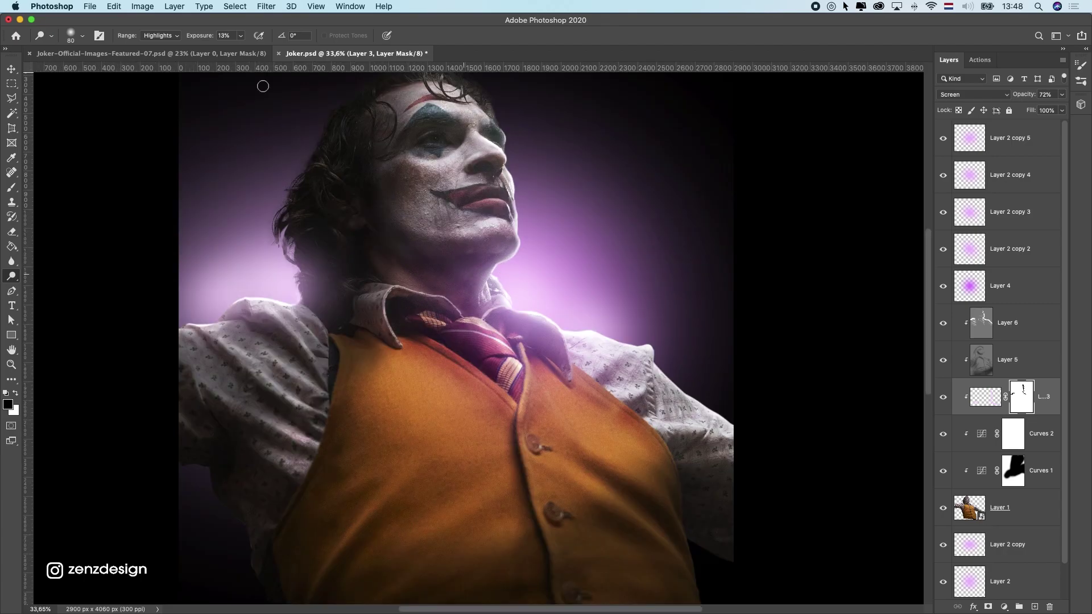
{"action": "left_click", "coordinate": [10, 175]}
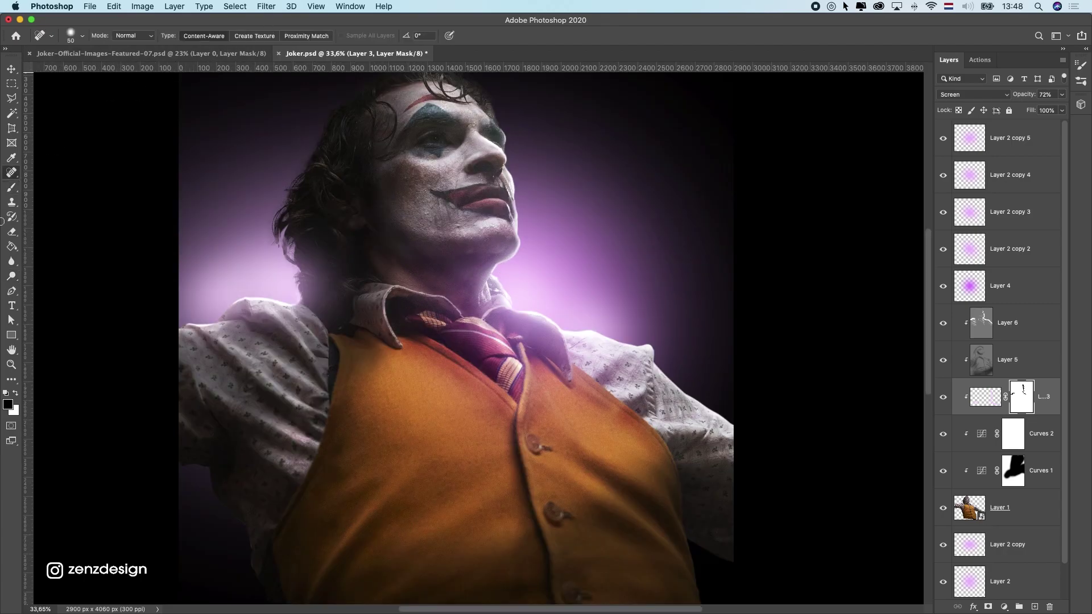
{"action": "left_click", "coordinate": [11, 232]}
{"action": "left_click", "coordinate": [13, 189]}
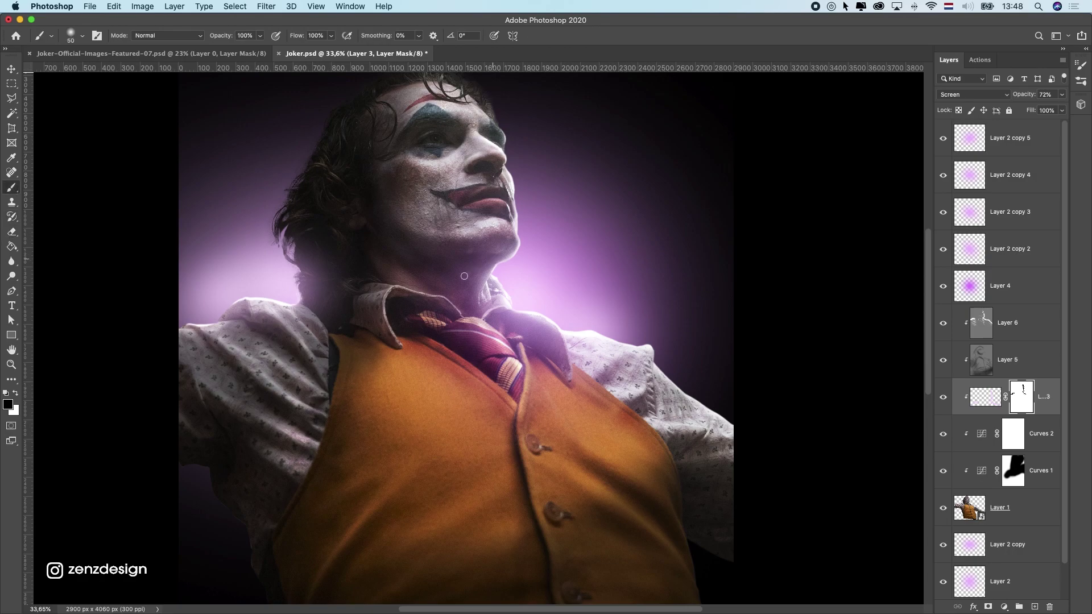
{"action": "scroll", "coordinate": [478, 268], "scroll_direction": "up", "scroll_amount": 5}
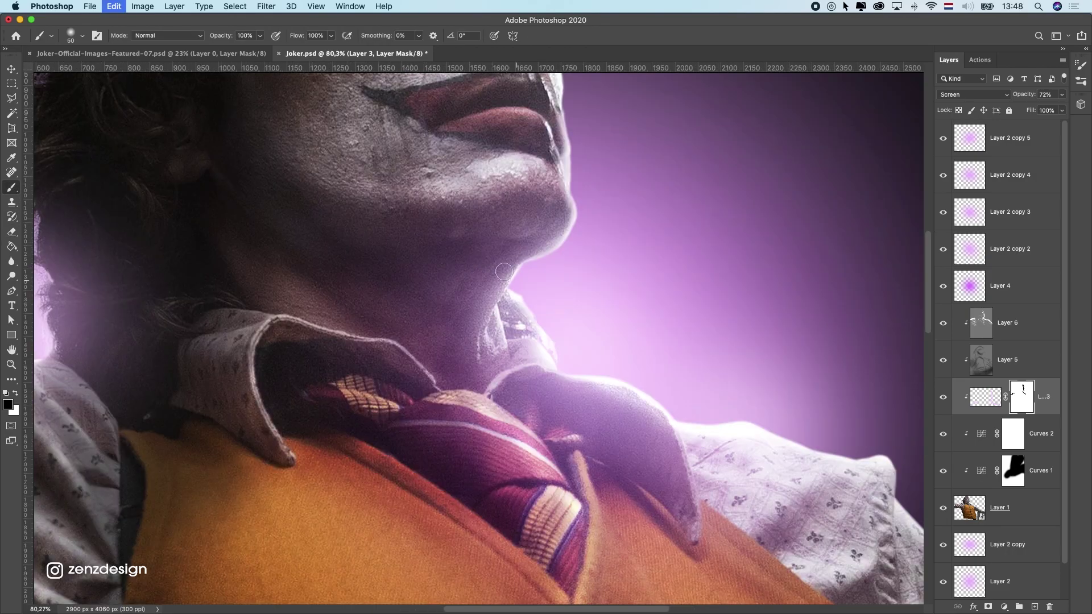
{"action": "scroll", "coordinate": [421, 281], "scroll_direction": "down", "scroll_amount": 4}
{"action": "key", "text": "super+z"}
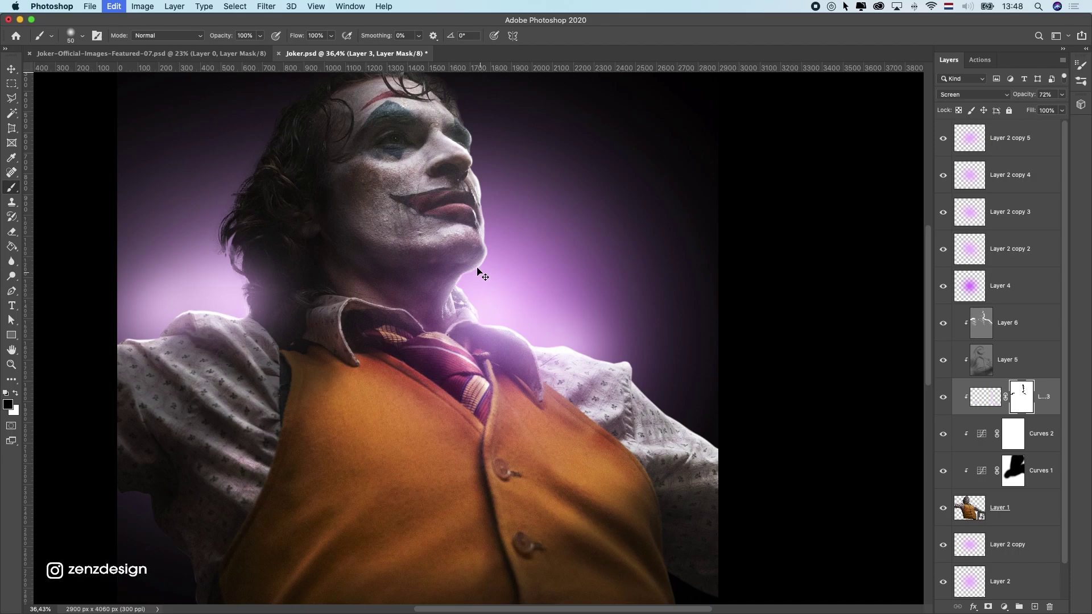
{"action": "key", "text": "super+z"}
{"action": "scroll", "coordinate": [375, 292], "scroll_direction": "down", "scroll_amount": 2}
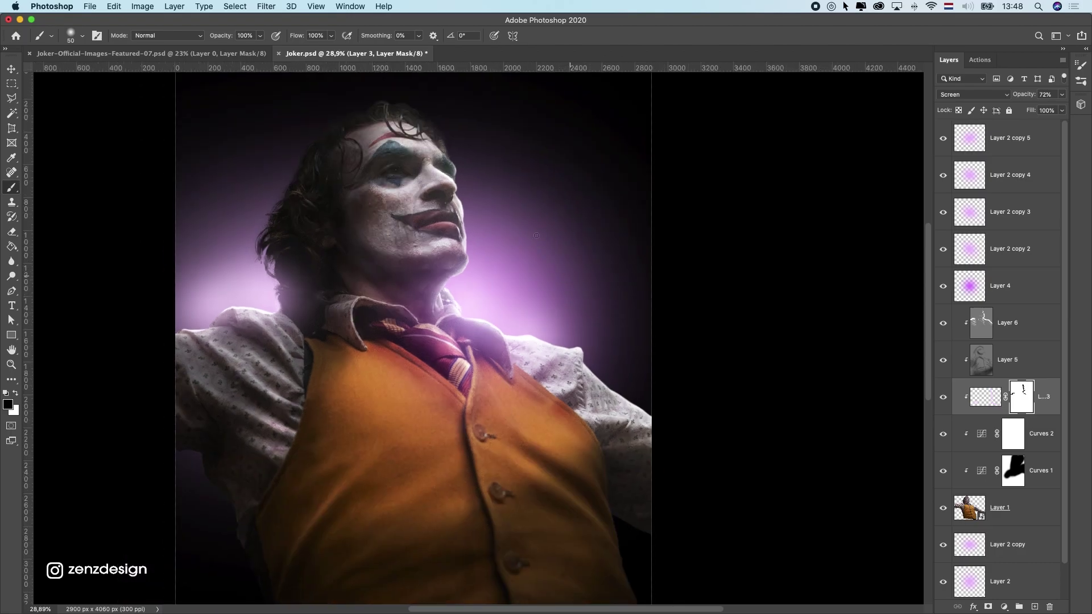
{"action": "scroll", "coordinate": [509, 212], "scroll_direction": "down", "scroll_amount": 2}
Step: Paint black on the rim light layer's mask along the face's edge beside the nose, mouth and chin
{"action": "scroll", "coordinate": [467, 203], "scroll_direction": "up", "scroll_amount": 5}
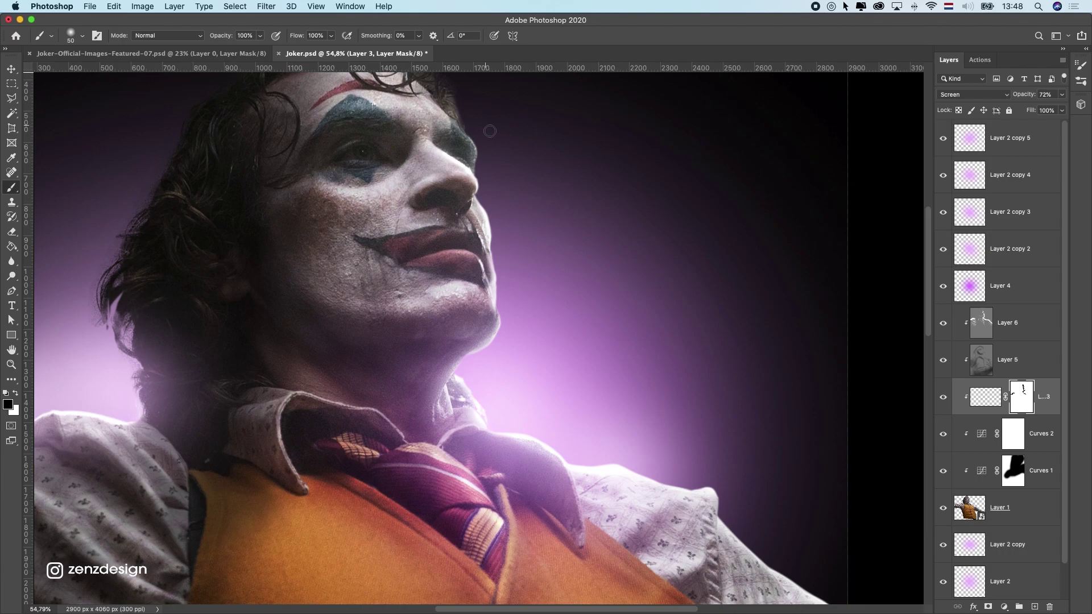
{"action": "left_click_drag", "start_coordinate": [492, 259], "coordinate": [492, 294]}
{"action": "key", "text": "super+z"}
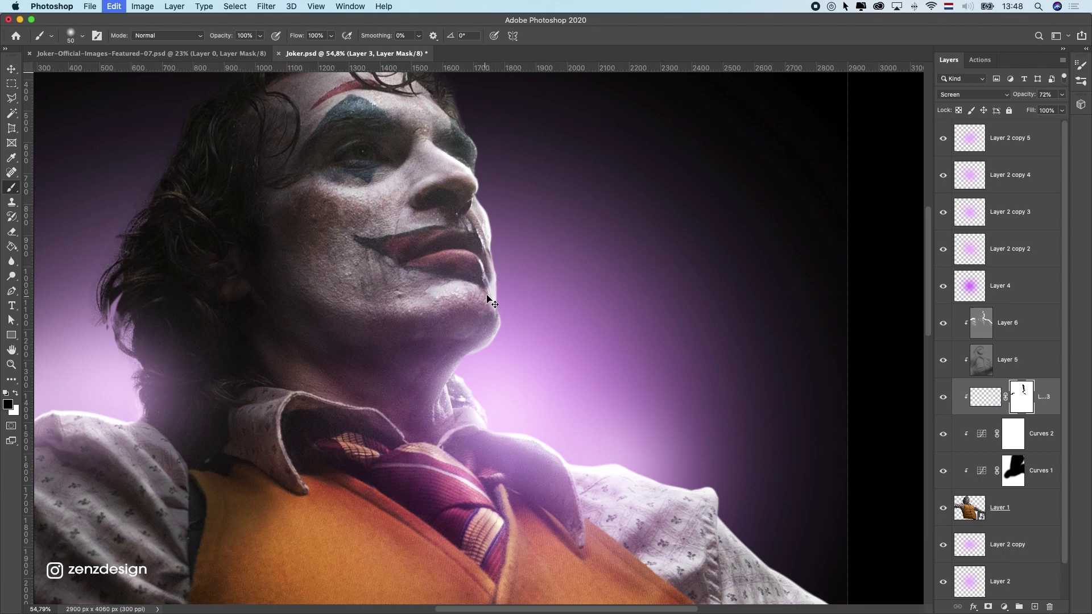
{"action": "scroll", "coordinate": [475, 247], "scroll_direction": "down", "scroll_amount": 5}
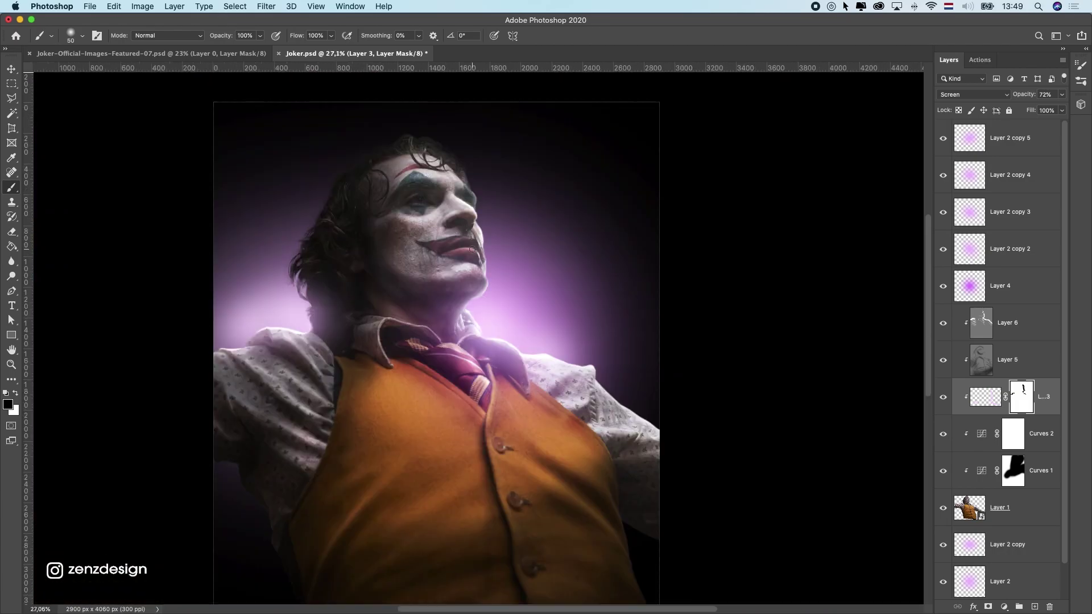
{"action": "scroll", "coordinate": [540, 193], "scroll_direction": "up", "scroll_amount": 5}
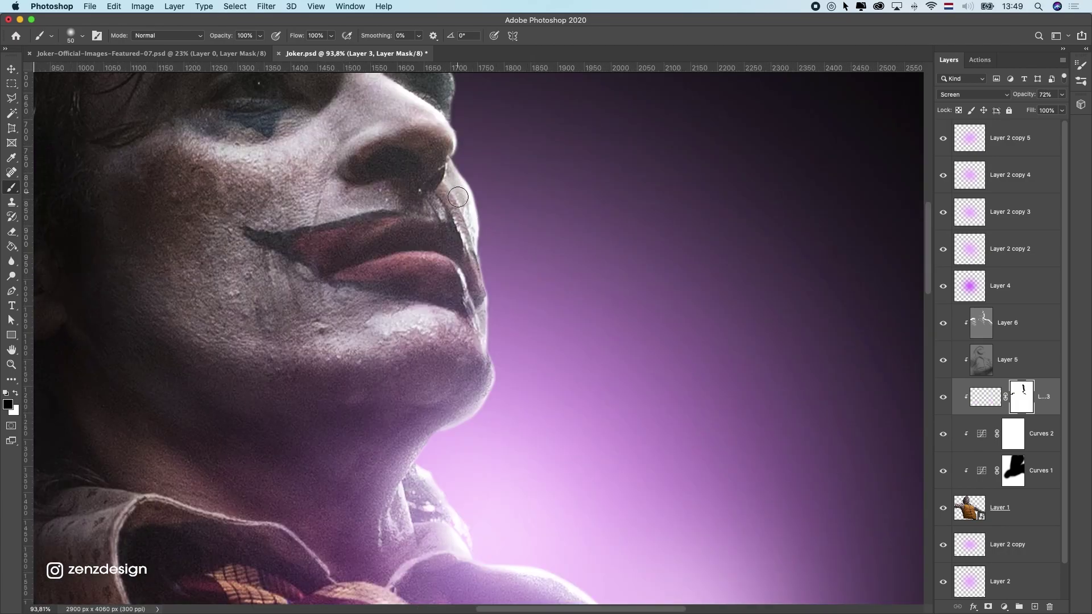
{"action": "scroll", "coordinate": [421, 188], "scroll_direction": "down", "scroll_amount": 5}
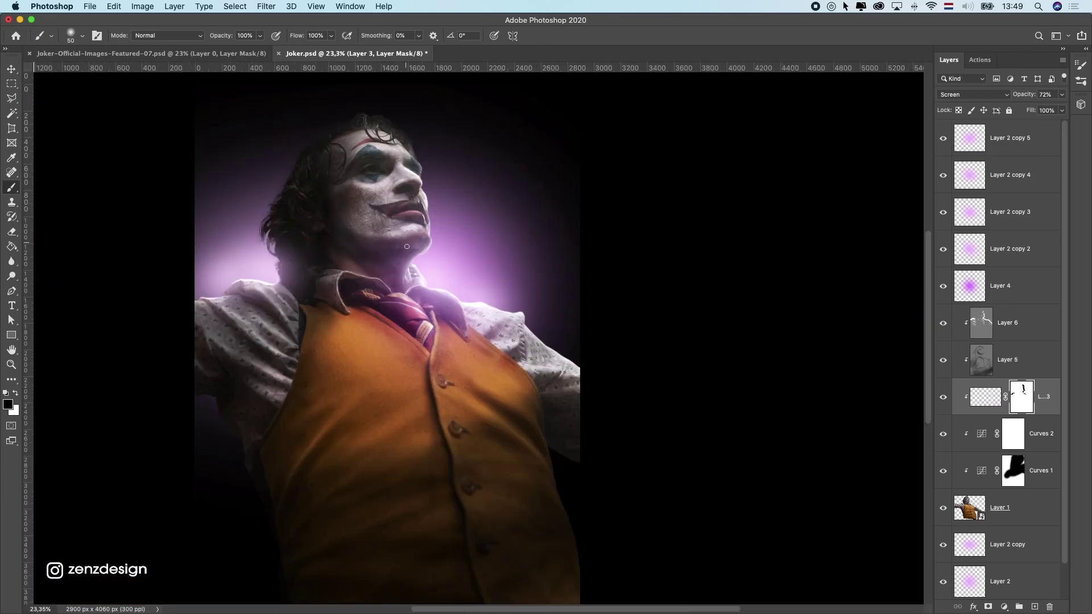
Step: Change the canvas surround color back to dark gray and activate the Move tool
{"action": "right_click", "coordinate": [669, 199]}
{"action": "left_click", "coordinate": [671, 193]}
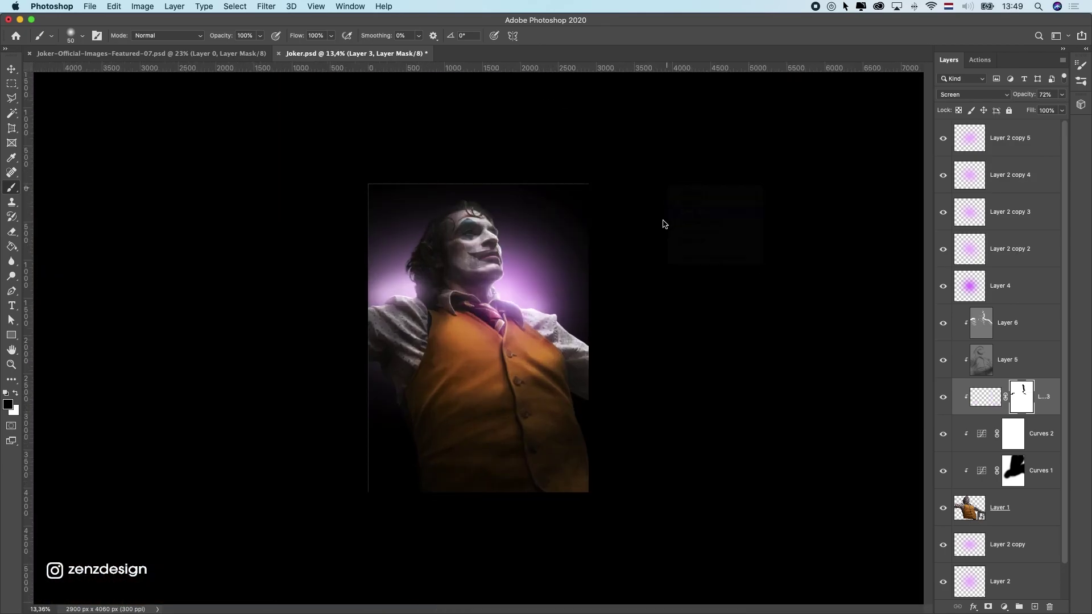
{"action": "left_click", "coordinate": [12, 70]}
Step: Duplicate the Layer 2 glow and move the copy up behind the head
{"action": "scroll", "coordinate": [419, 220], "scroll_direction": "up", "scroll_amount": 3}
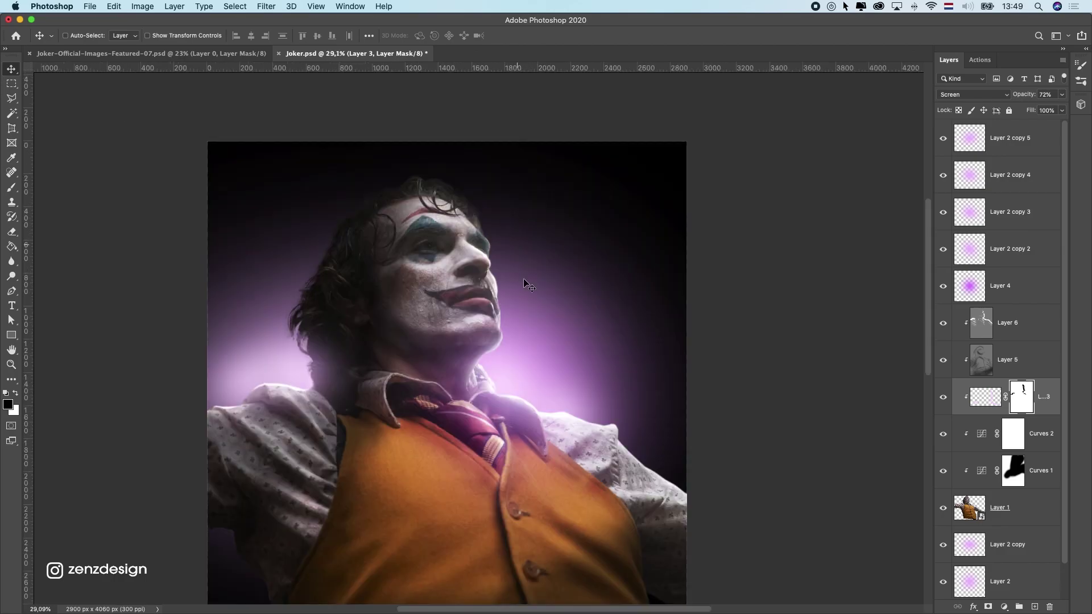
{"action": "left_click", "coordinate": [550, 397], "text": "super"}
{"action": "scroll", "coordinate": [549, 397], "scroll_direction": "down", "scroll_amount": 3}
{"action": "scroll", "coordinate": [996, 433], "scroll_direction": "down", "scroll_amount": 2}
{"action": "left_click_drag", "start_coordinate": [999, 540], "coordinate": [1000, 541]}
{"action": "left_click", "coordinate": [1000, 542]}
{"action": "left_click_drag", "start_coordinate": [655, 286], "coordinate": [658, 300]}
{"action": "key", "text": "super+z"}
{"action": "key", "text": "ctrl+j"}
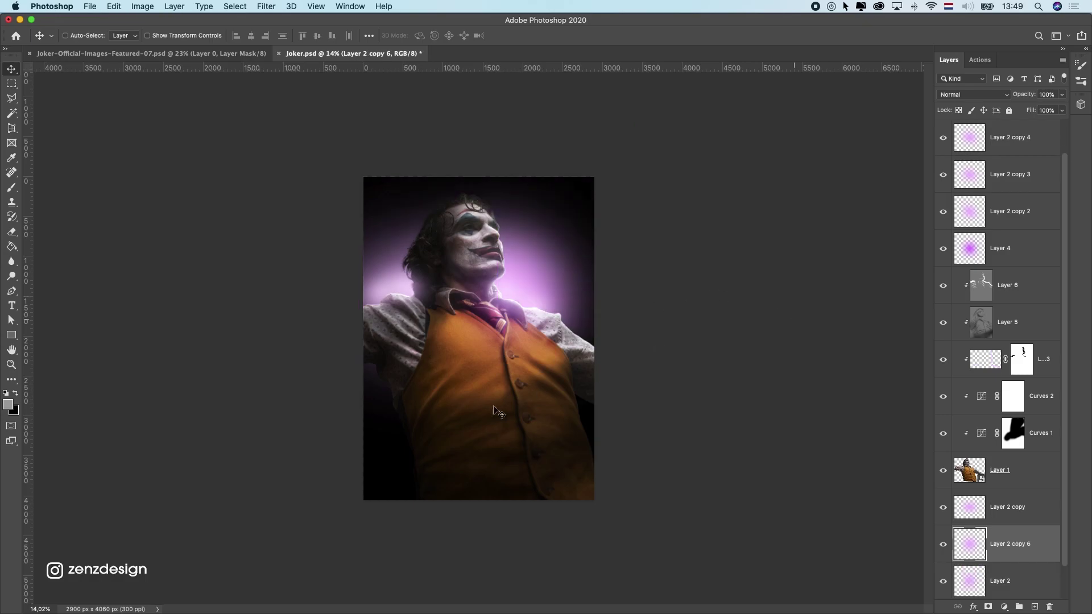
{"action": "left_click_drag", "start_coordinate": [515, 279], "coordinate": [511, 257]}
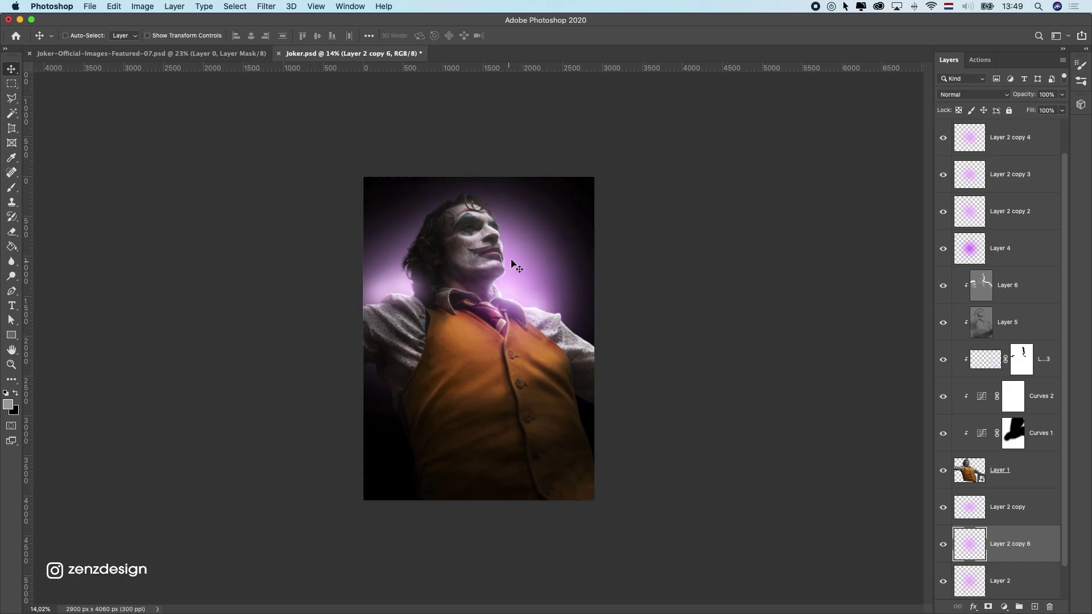
Step: Enlarge the new glow copy to about 108.7% with Free Transform and reposition it behind the head
{"action": "key", "text": "super+0"}
{"action": "scroll", "coordinate": [510, 250], "scroll_direction": "up", "scroll_amount": 5}
{"action": "scroll", "coordinate": [508, 249], "scroll_direction": "down", "scroll_amount": 10}
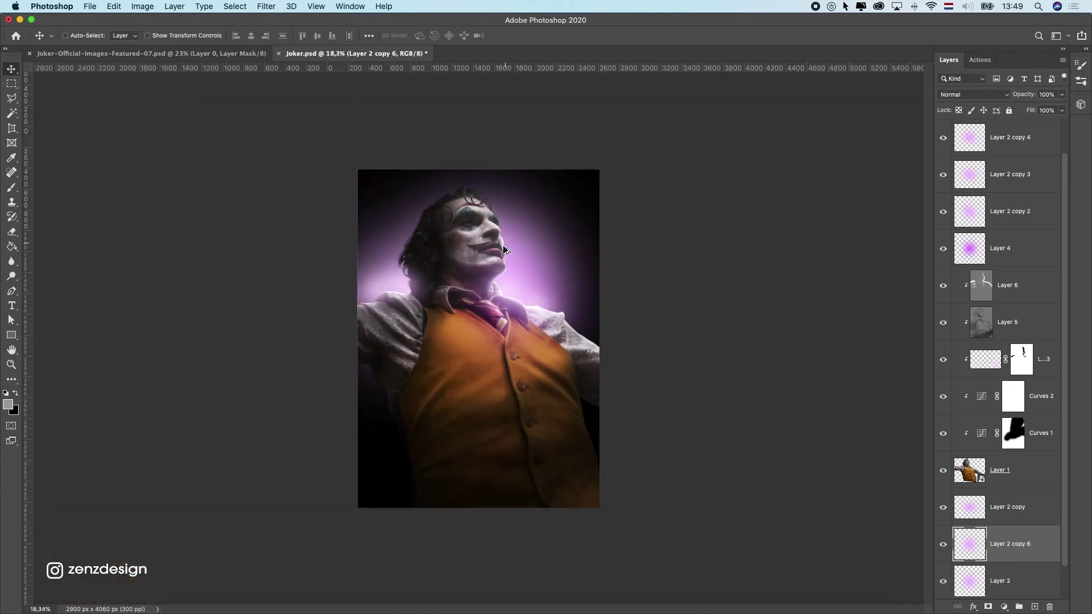
{"action": "left_click_drag", "start_coordinate": [505, 246], "coordinate": [498, 245]}
{"action": "scroll", "coordinate": [497, 245], "scroll_direction": "up", "scroll_amount": 5}
{"action": "key", "text": "super+t"}
{"action": "key", "text": "ctrl+t"}
{"action": "left_click_drag", "start_coordinate": [603, 78], "coordinate": [615, 62]}
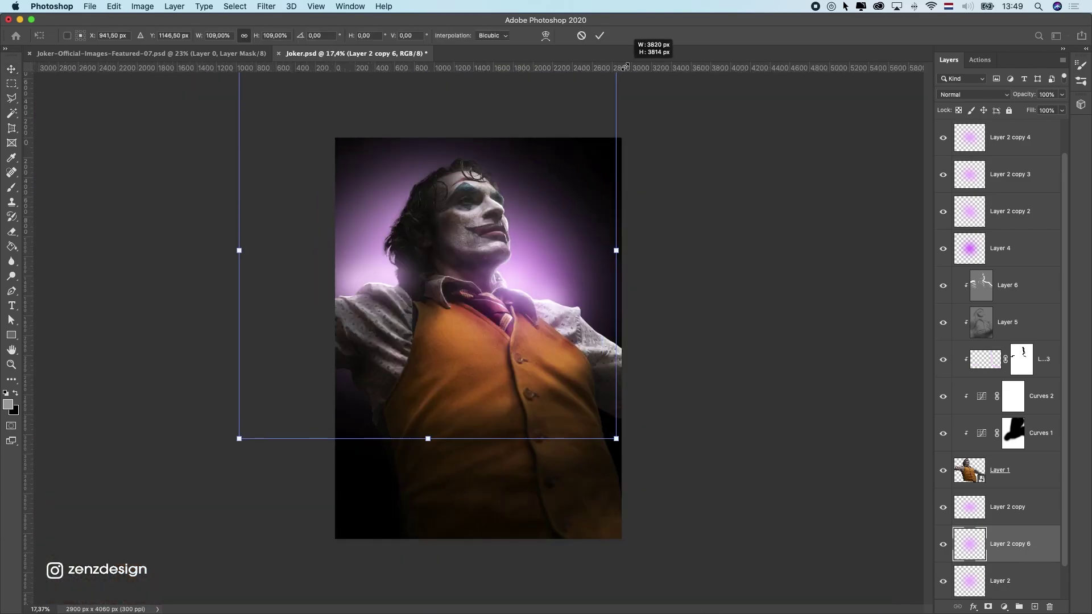
{"action": "left_click_drag", "start_coordinate": [507, 240], "coordinate": [520, 242]}
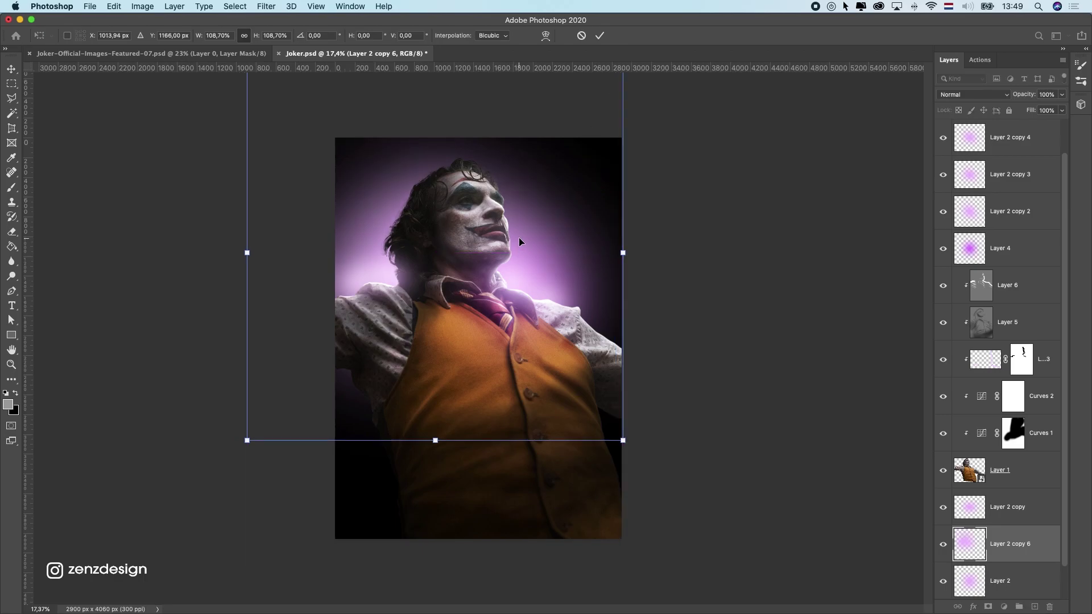
{"action": "key", "text": "Return"}
Step: Shift the original Layer 2 glow slightly near the shoulder beside the face
{"action": "key", "text": "alt+bracketleft"}
{"action": "left_click_drag", "start_coordinate": [555, 298], "coordinate": [559, 300]}
{"action": "scroll", "coordinate": [967, 484], "scroll_direction": "down", "scroll_amount": 1}
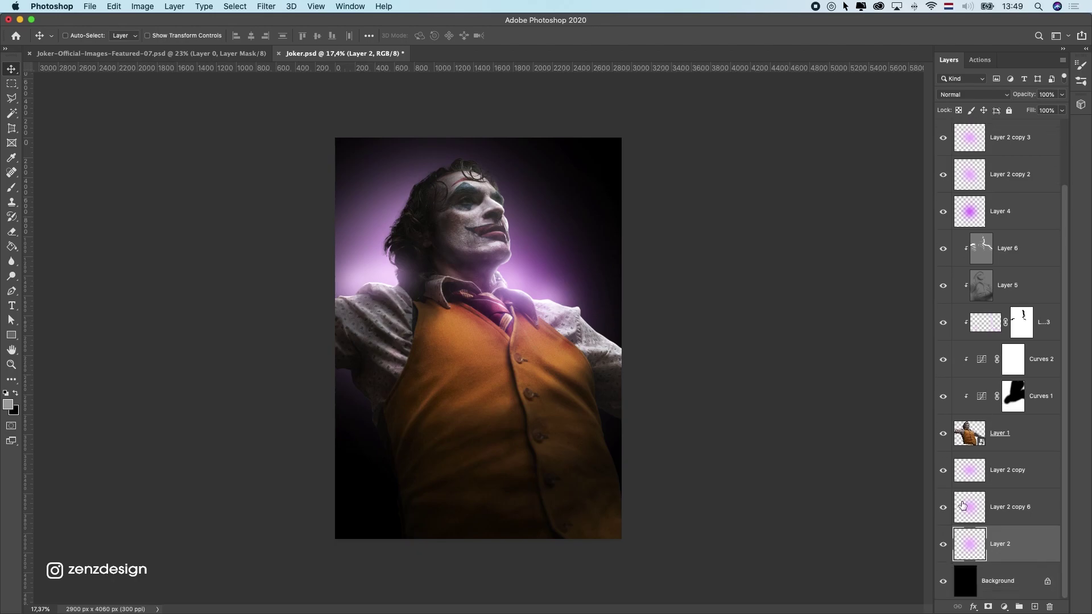
Step: Toggle the Layer 2 copy glow to check its effect and move it lower behind the torso
{"action": "left_click", "coordinate": [1016, 501]}
{"action": "left_click", "coordinate": [1001, 472]}
{"action": "left_click", "coordinate": [943, 471]}
{"action": "left_click", "coordinate": [943, 471]}
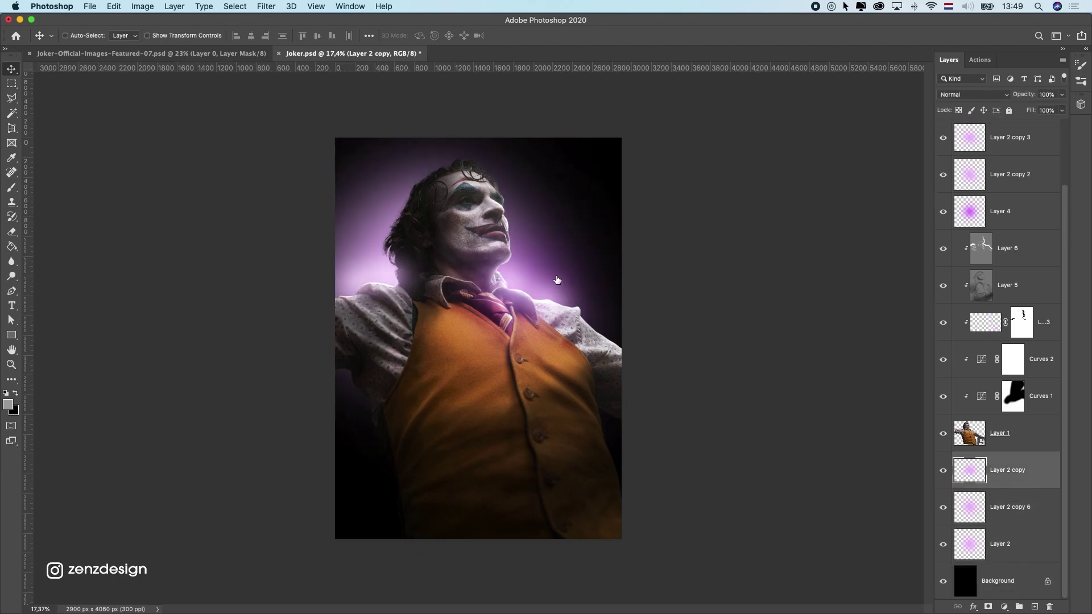
{"action": "mouse_move", "coordinate": [582, 344]}
{"action": "left_mouse_down"}
{"action": "mouse_move", "coordinate": [582, 323]}
{"action": "mouse_move", "coordinate": [581, 369]}
{"action": "mouse_move", "coordinate": [591, 364]}
{"action": "left_mouse_up"}
{"action": "scroll", "coordinate": [400, 407], "scroll_direction": "down", "scroll_amount": 5}
{"action": "scroll", "coordinate": [409, 395], "scroll_direction": "up", "scroll_amount": 3}
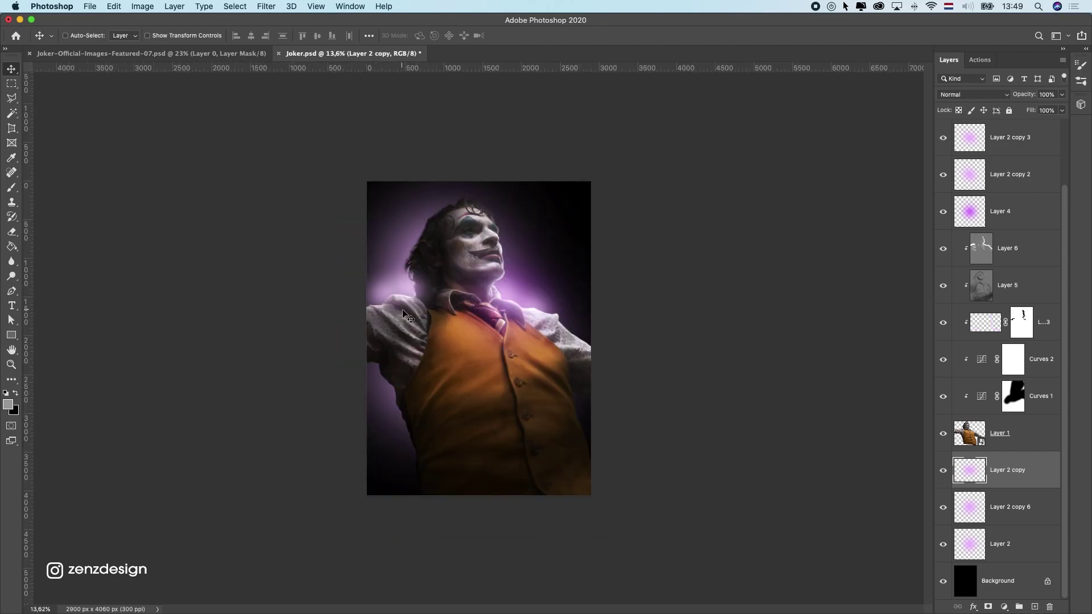
Step: Reposition the Screen-mode foreground glow layers around the shoulders
{"action": "left_click", "coordinate": [409, 290], "text": "super"}
{"action": "left_click_drag", "start_coordinate": [594, 201], "coordinate": [592, 197]}
{"action": "scroll", "coordinate": [503, 247], "scroll_direction": "up", "scroll_amount": 3}
{"action": "key", "text": "super+j"}
{"action": "mouse_move", "coordinate": [263, 353]}
{"action": "left_mouse_down"}
{"action": "mouse_move", "coordinate": [246, 372]}
{"action": "mouse_move", "coordinate": [247, 361]}
{"action": "left_mouse_up"}
{"action": "key", "text": "alt+bracketleft"}
{"action": "key", "text": "alt+bracketleft"}
{"action": "left_click_drag", "start_coordinate": [595, 346], "coordinate": [560, 319]}
{"action": "scroll", "coordinate": [558, 315], "scroll_direction": "down", "scroll_amount": 6}
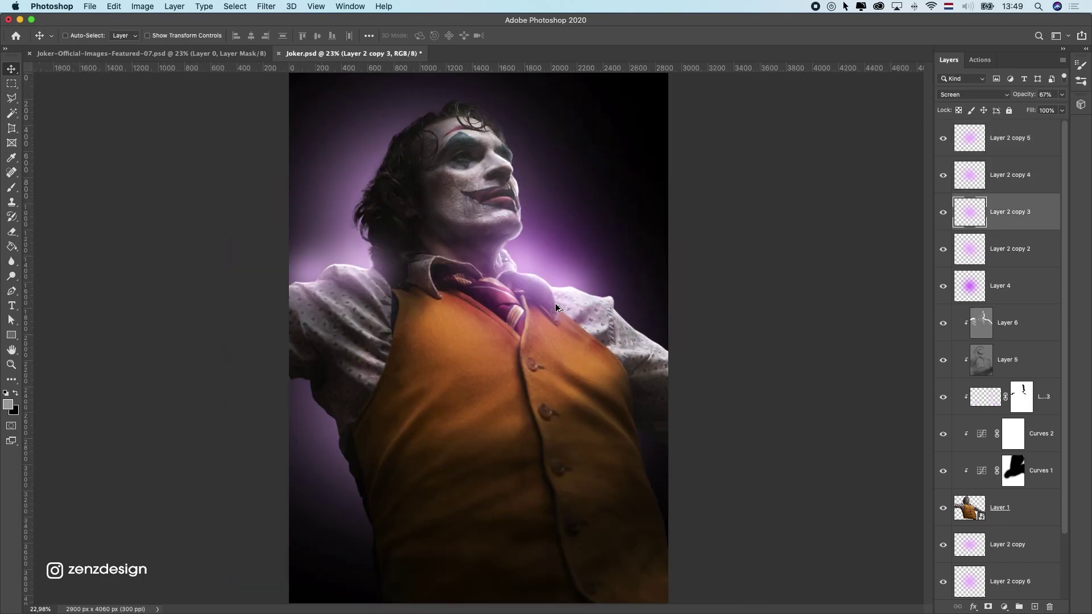
{"action": "scroll", "coordinate": [557, 310], "scroll_direction": "up", "scroll_amount": 3}
{"action": "scroll", "coordinate": [556, 304], "scroll_direction": "up", "scroll_amount": 1}
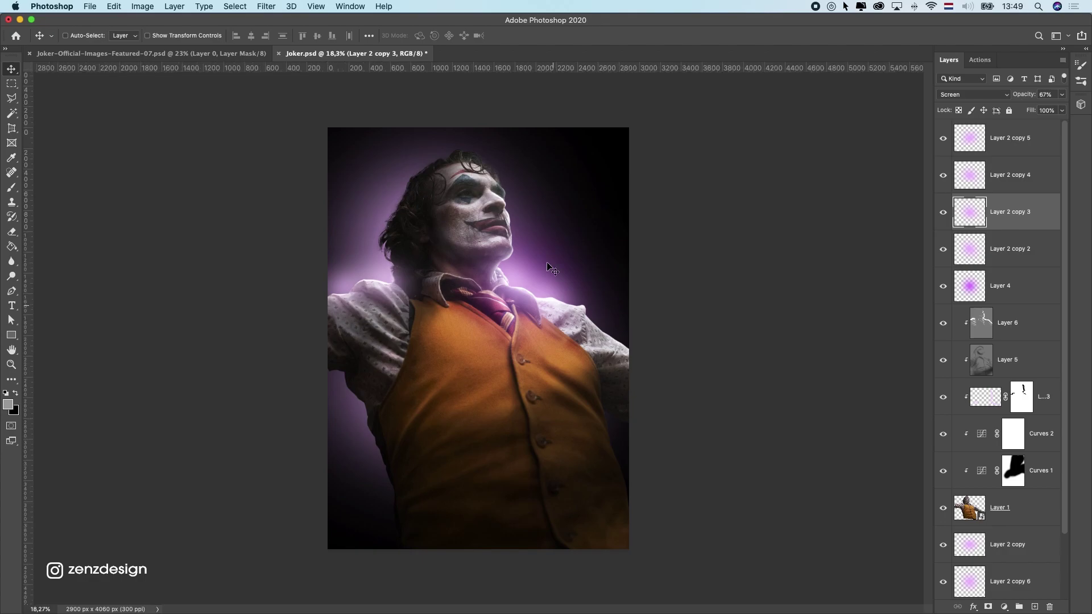
Step: Distort the Layer 2 copy 6 glow into a slanted, tapered shape behind the head and torso
{"action": "left_click", "coordinate": [428, 222], "text": "super"}
{"action": "left_click", "coordinate": [377, 176], "text": "super"}
{"action": "left_click_drag", "start_coordinate": [367, 208], "coordinate": [462, 190]}
{"action": "key", "text": "super+t"}
{"action": "scroll", "coordinate": [336, 130], "scroll_direction": "down", "scroll_amount": 2}
{"action": "mouse_move", "coordinate": [520, 248]}
{"action": "left_mouse_down"}
{"action": "mouse_move", "coordinate": [504, 292]}
{"action": "mouse_move", "coordinate": [515, 254]}
{"action": "left_mouse_up"}
{"action": "scroll", "coordinate": [455, 279], "scroll_direction": "up", "scroll_amount": 3}
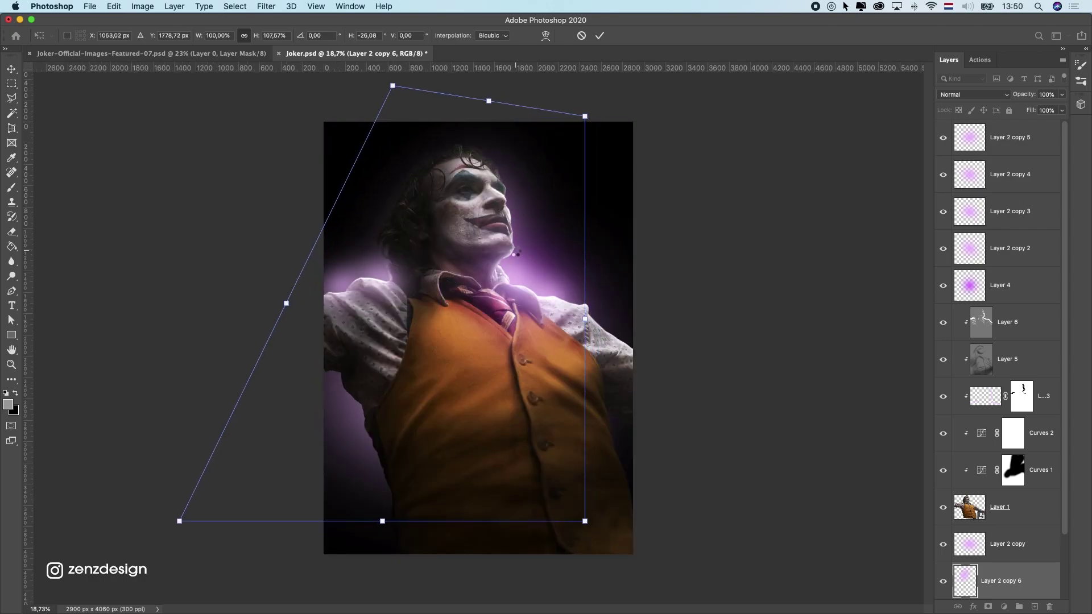
{"action": "key", "text": "Return"}
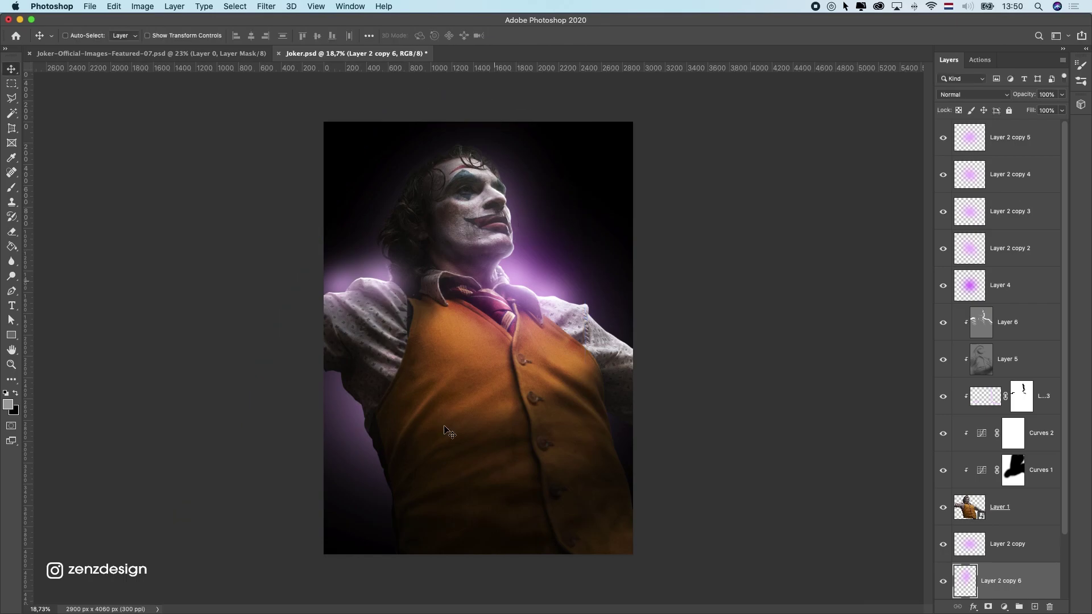
{"action": "scroll", "coordinate": [458, 415], "scroll_direction": "down", "scroll_amount": 3}
{"action": "scroll", "coordinate": [533, 310], "scroll_direction": "up", "scroll_amount": 4}
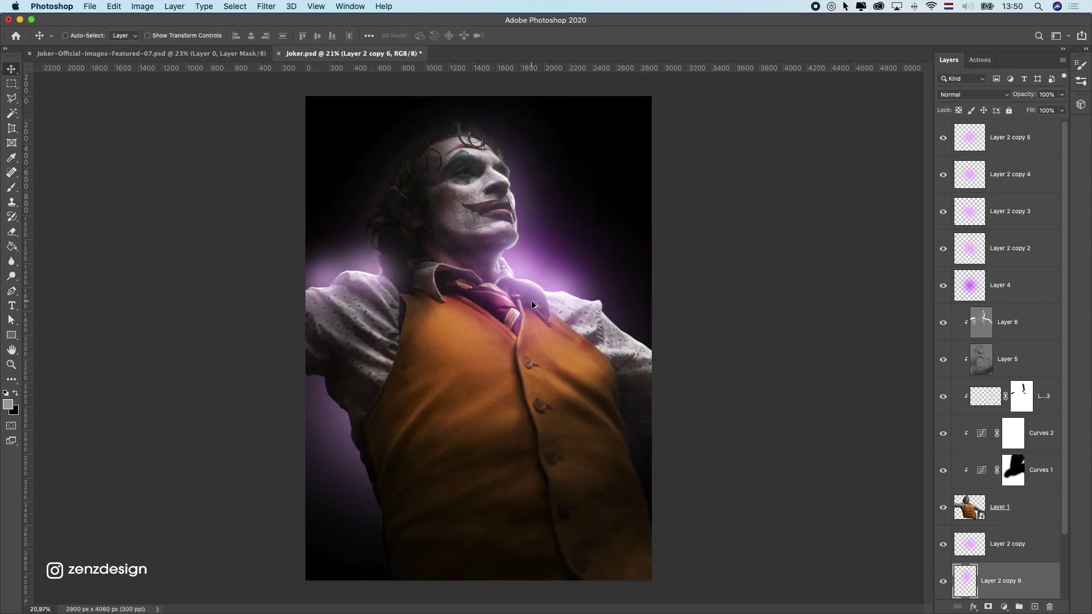
Step: Try shifting a glow layer slightly beside the face
{"action": "left_click", "coordinate": [504, 183], "text": "super"}
{"action": "left_click_drag", "start_coordinate": [530, 187], "coordinate": [535, 186]}
{"action": "key", "text": "super+z"}
Step: Add a clipped Curves adjustment directly above Layer 1 and darken the midtones at input 146, output 112
{"action": "left_click", "coordinate": [457, 200], "text": "super"}
{"action": "scroll", "coordinate": [967, 396], "scroll_direction": "down", "scroll_amount": 2}
{"action": "left_click", "coordinate": [943, 448]}
{"action": "left_click", "coordinate": [943, 448]}
{"action": "left_click", "coordinate": [1017, 447]}
{"action": "scroll", "coordinate": [521, 206], "scroll_direction": "up", "scroll_amount": 3}
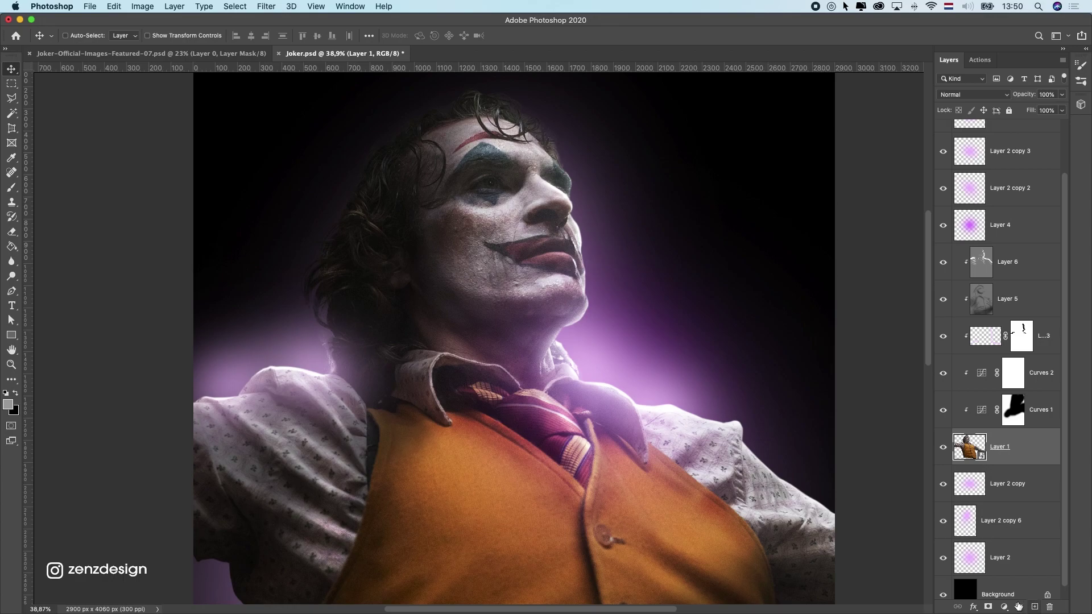
{"action": "left_click", "coordinate": [1005, 607]}
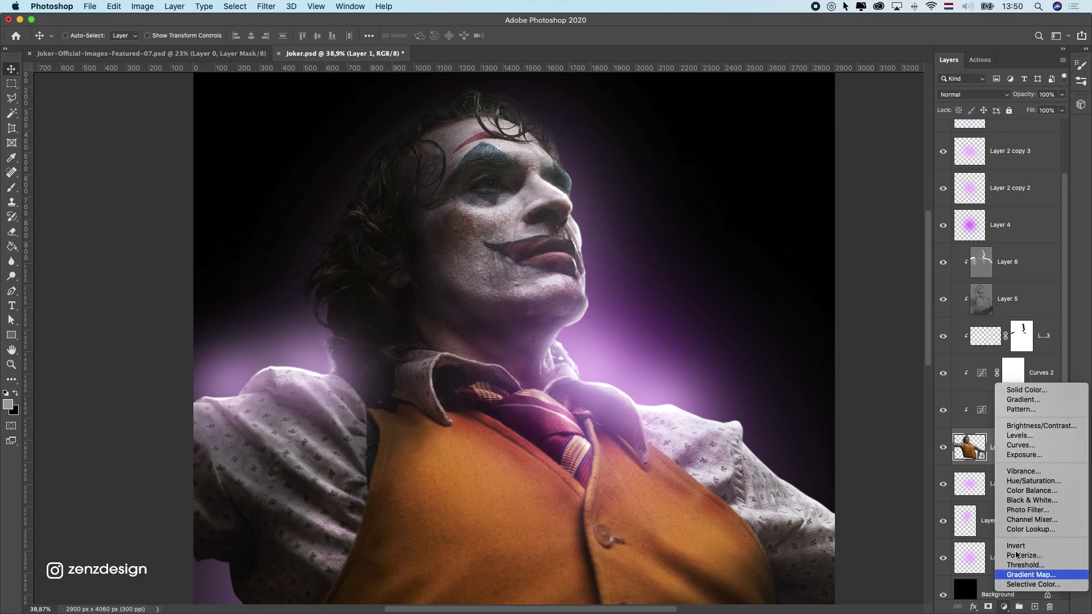
{"action": "left_click", "coordinate": [1024, 451]}
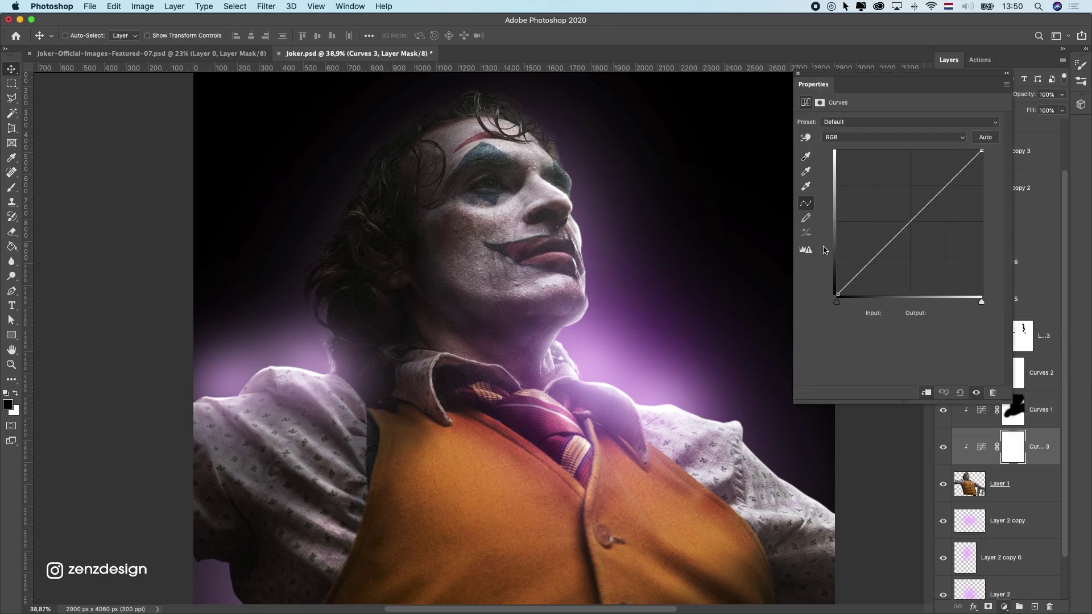
{"action": "left_click_drag", "start_coordinate": [910, 233], "coordinate": [920, 231]}
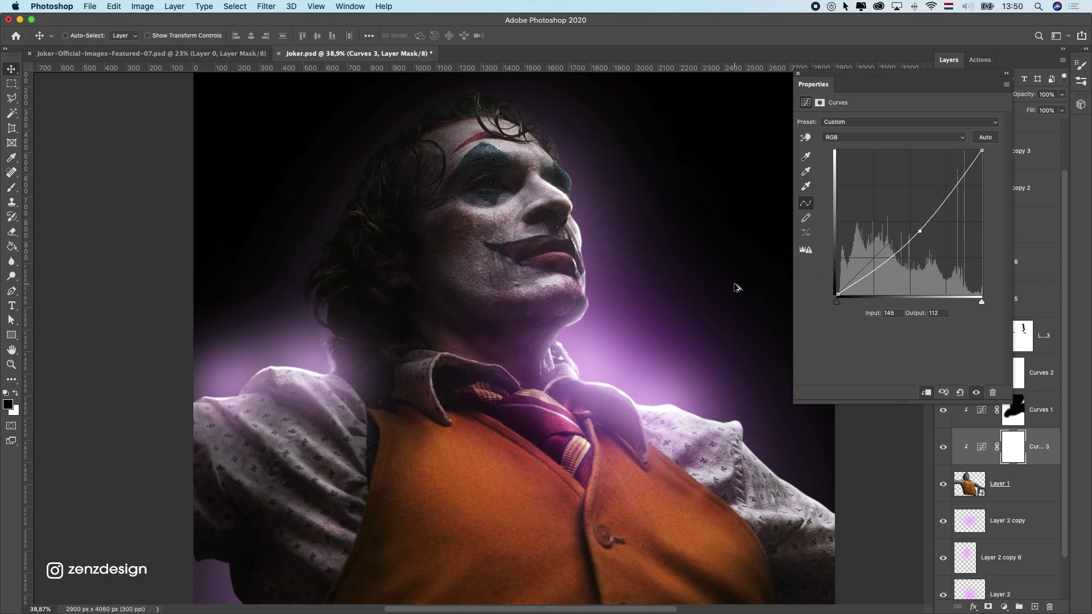
Step: Undo a trial highlight point at input 203, output 199, and set the curve's midtone point to input 120, output 106
{"action": "scroll", "coordinate": [654, 316], "scroll_direction": "down", "scroll_amount": 5}
{"action": "scroll", "coordinate": [612, 307], "scroll_direction": "up", "scroll_amount": 3}
{"action": "left_click_drag", "start_coordinate": [964, 188], "coordinate": [952, 182]}
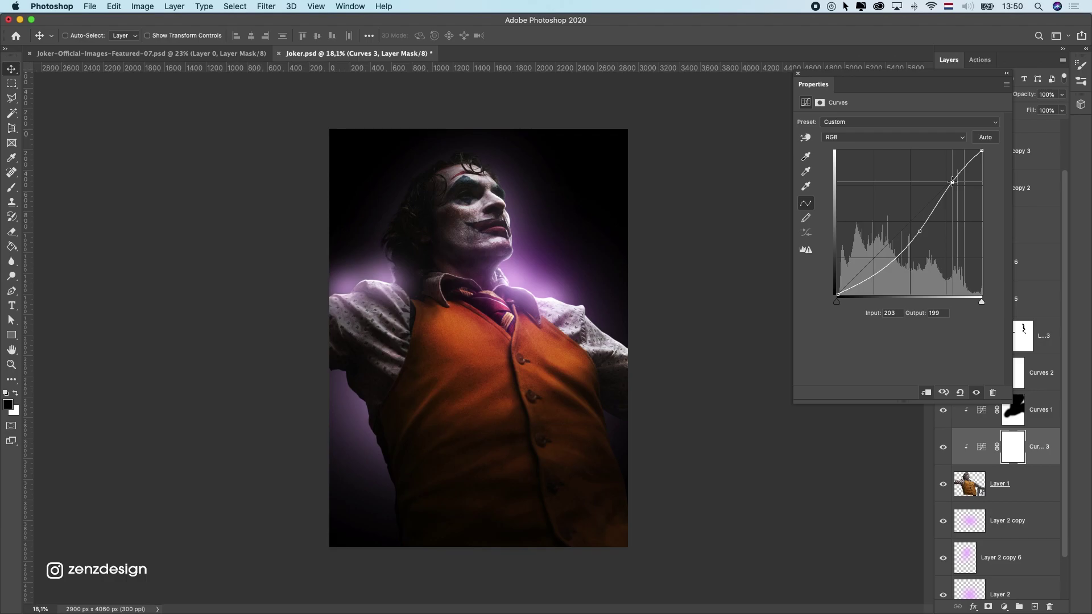
{"action": "key", "text": "super+z"}
{"action": "left_click_drag", "start_coordinate": [912, 232], "coordinate": [906, 234]}
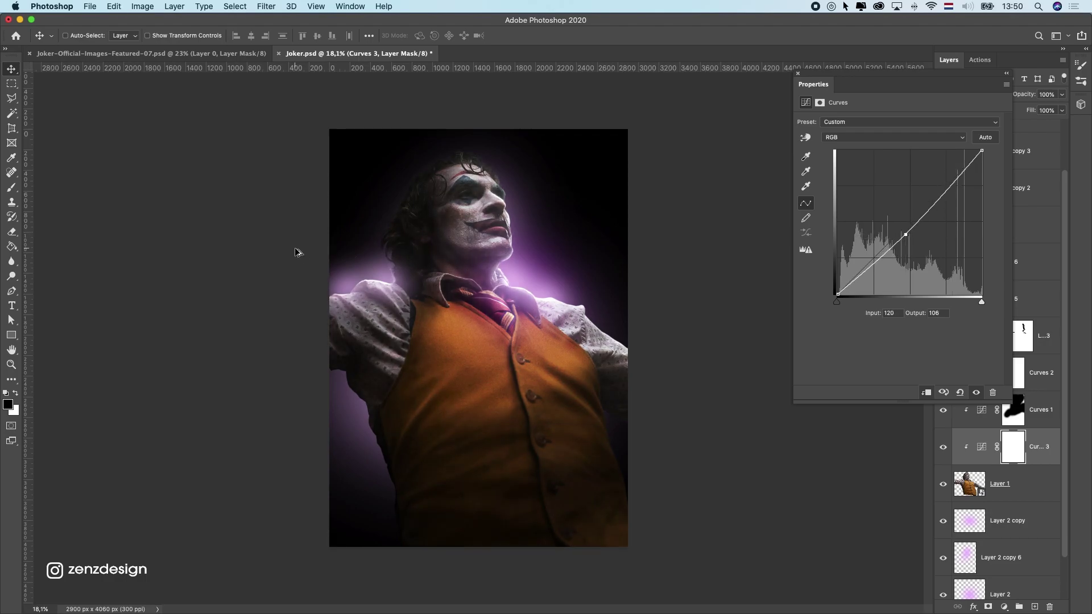
{"action": "scroll", "coordinate": [297, 253], "scroll_direction": "up", "scroll_amount": 2}
{"action": "scroll", "coordinate": [375, 187], "scroll_direction": "up", "scroll_amount": 8}
{"action": "left_click_drag", "start_coordinate": [391, 162], "coordinate": [349, 247]}
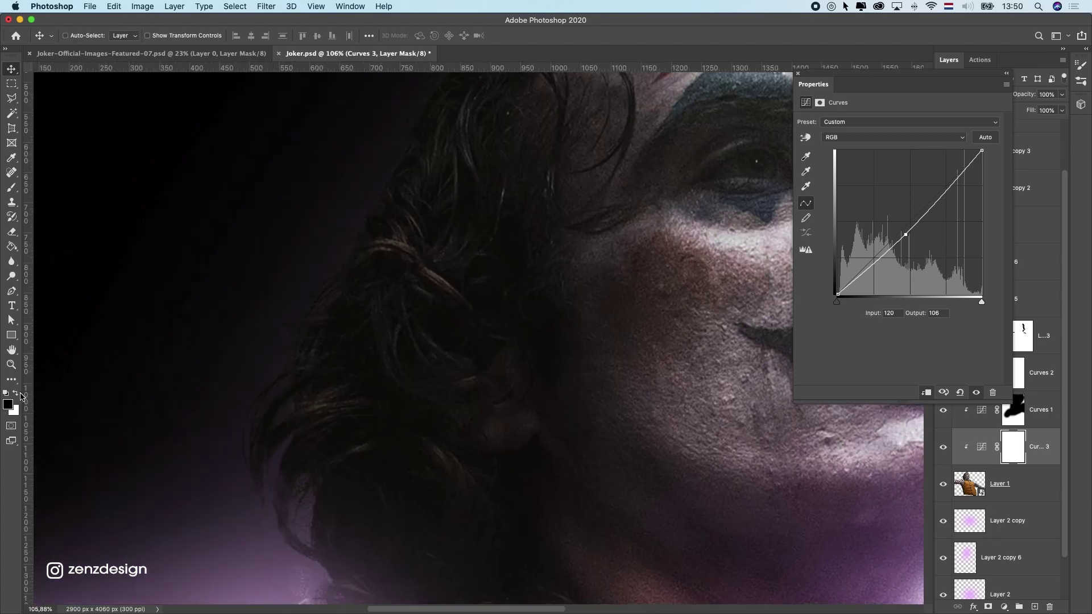
{"action": "left_click", "coordinate": [6, 407]}
{"action": "type", "text": "ffffff"}
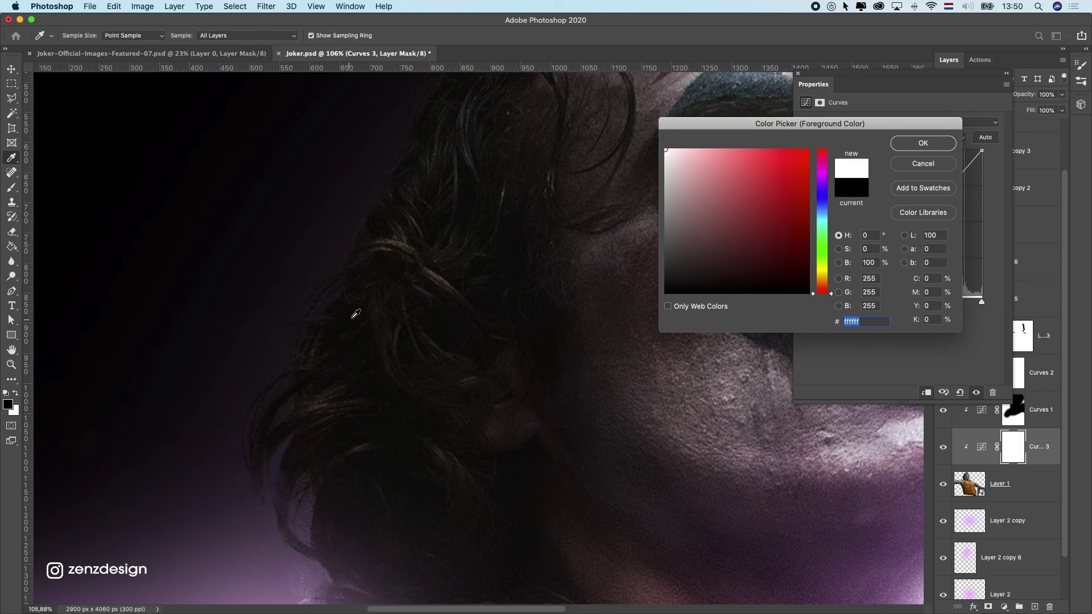
{"action": "key", "text": "Escape"}
{"action": "key", "text": "v"}
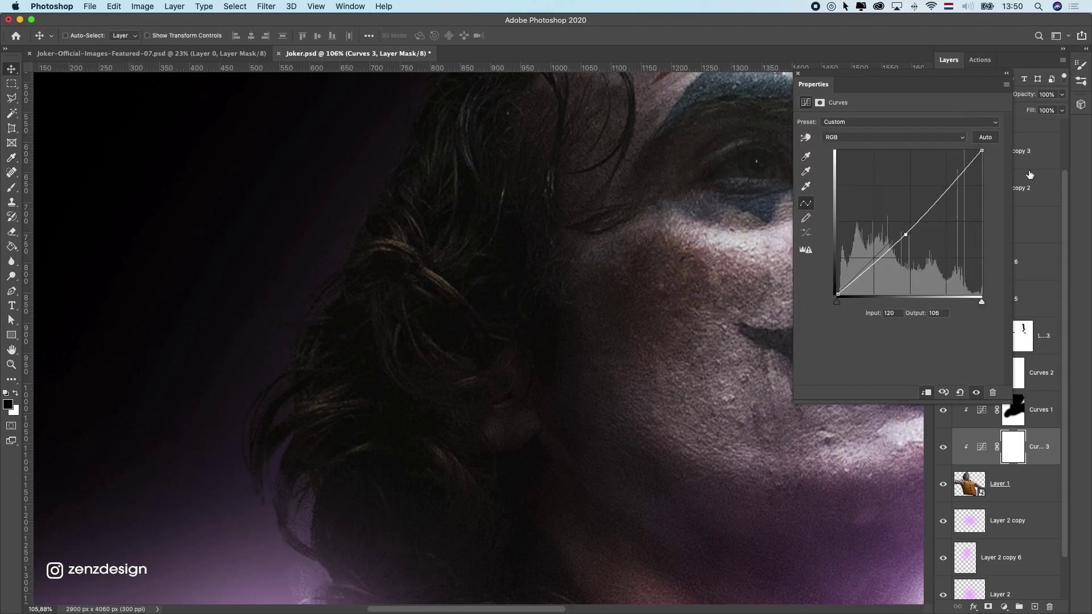
Step: Sample the hair shadows and dark background in the foreground color picker to compare their blacks, keeping the existing color
{"action": "scroll", "coordinate": [1032, 160], "scroll_direction": "up", "scroll_amount": 2}
{"action": "left_click", "coordinate": [1041, 139]}
{"action": "left_click", "coordinate": [9, 405]}
{"action": "left_click", "coordinate": [408, 302]}
{"action": "left_click", "coordinate": [409, 301]}
{"action": "left_click", "coordinate": [412, 299]}
{"action": "left_click", "coordinate": [412, 300]}
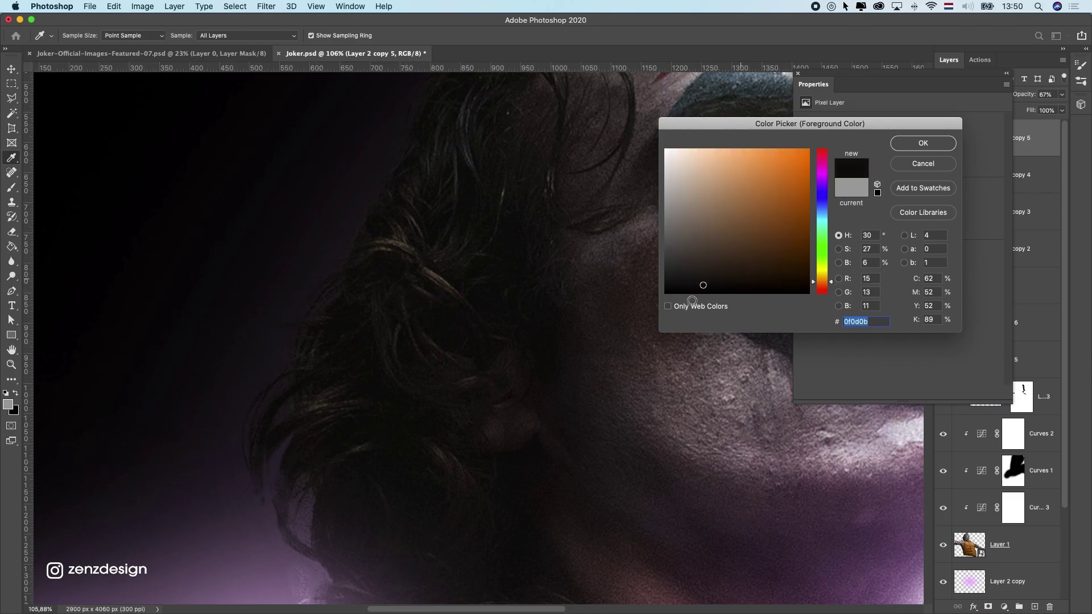
{"action": "left_click", "coordinate": [136, 230]}
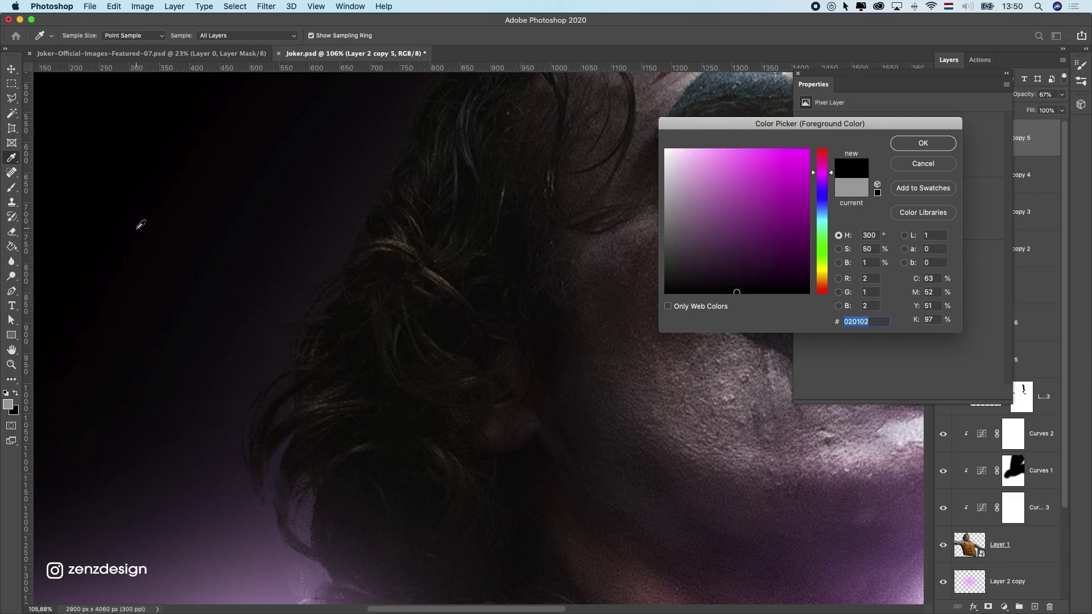
{"action": "left_click", "coordinate": [383, 277]}
{"action": "left_click", "coordinate": [395, 268]}
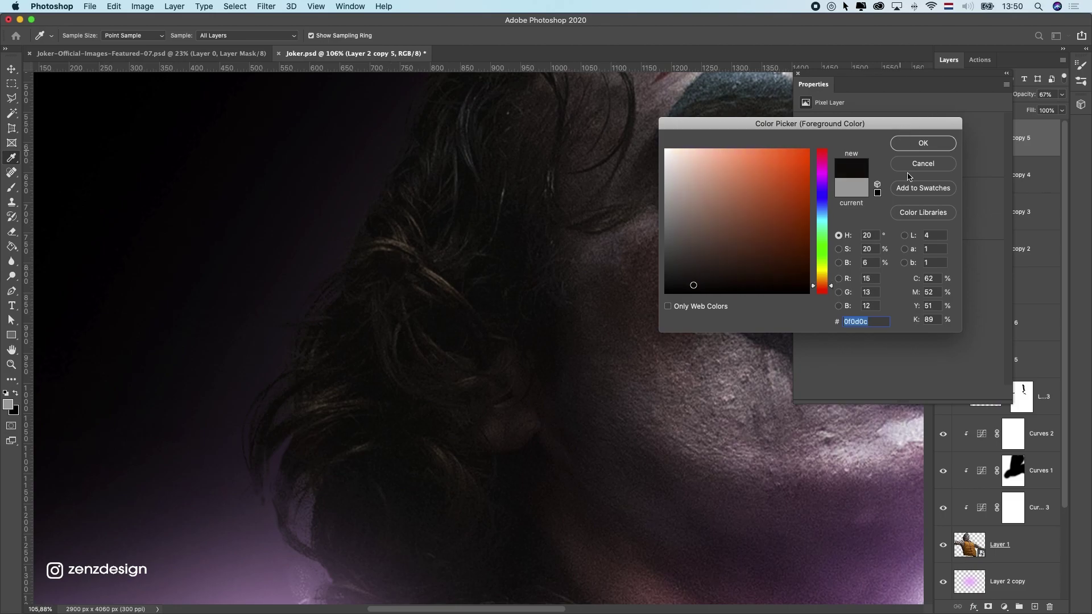
{"action": "left_click", "coordinate": [910, 170]}
{"action": "key", "text": "v"}
Step: Scale the Layer 2 copy 2 glow beside the neck up to about 173%
{"action": "scroll", "coordinate": [575, 315], "scroll_direction": "down", "scroll_amount": 15}
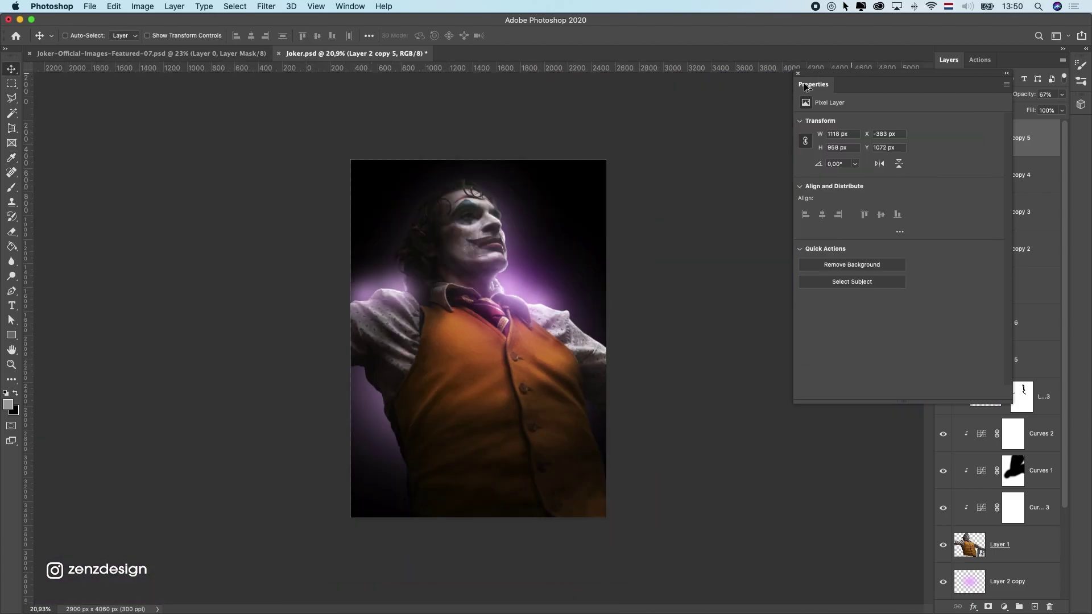
{"action": "scroll", "coordinate": [484, 314], "scroll_direction": "up", "scroll_amount": 5}
{"action": "left_click_drag", "start_coordinate": [500, 312], "coordinate": [595, 261]}
{"action": "key", "text": "super+t"}
{"action": "key", "text": "Return"}
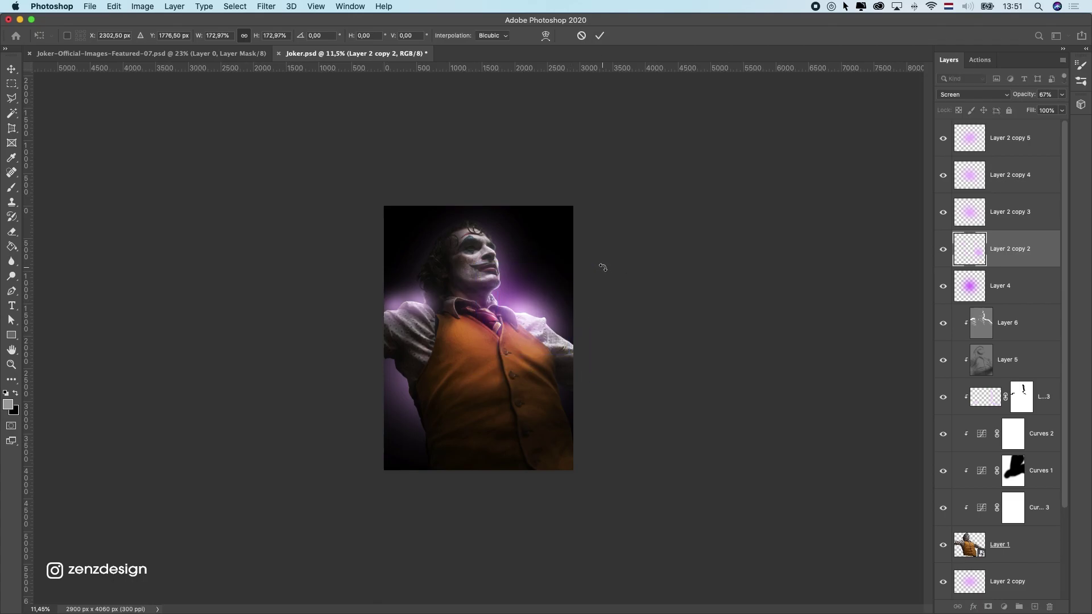
{"action": "scroll", "coordinate": [535, 313], "scroll_direction": "up", "scroll_amount": 3}
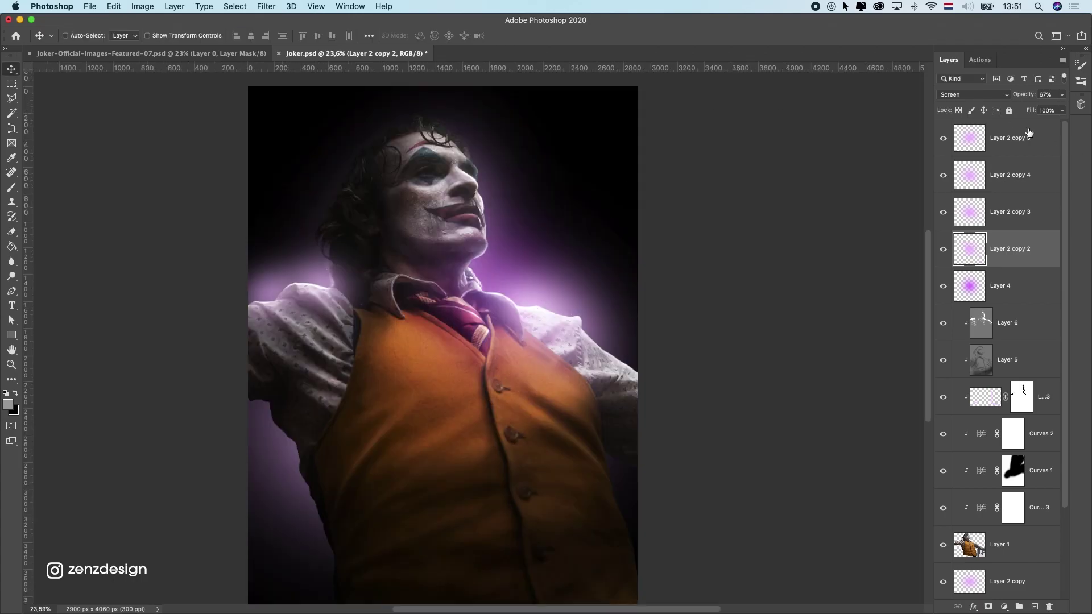
Step: Add a new layer above Layer 2 copy 5 and set the foreground color to the light purple cca4d7 sampled from the glow
{"action": "left_click", "coordinate": [1027, 137]}
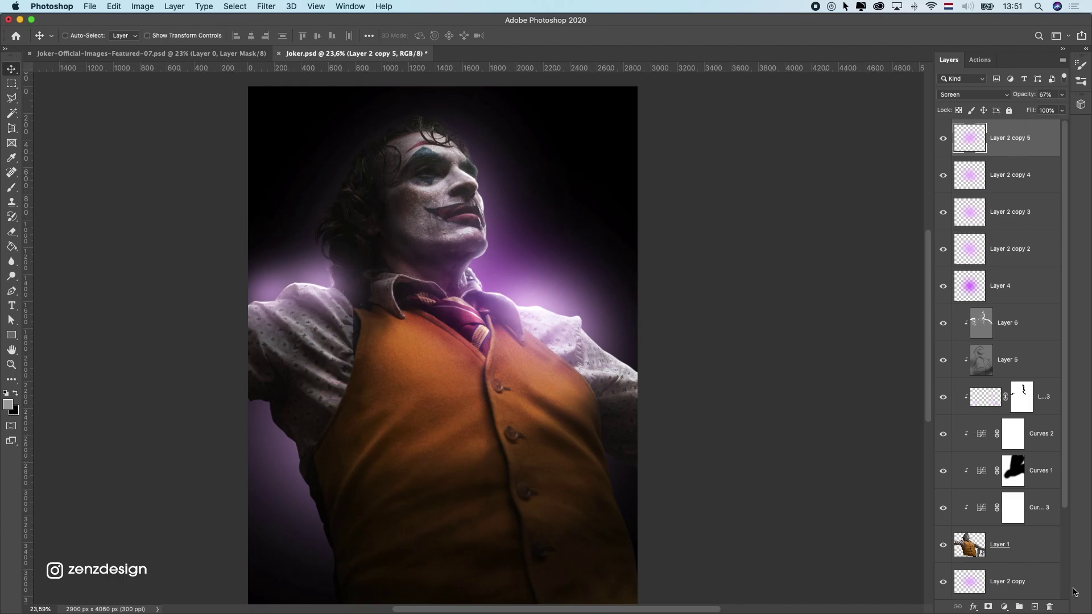
{"action": "left_click", "coordinate": [1035, 606]}
{"action": "left_click", "coordinate": [12, 187]}
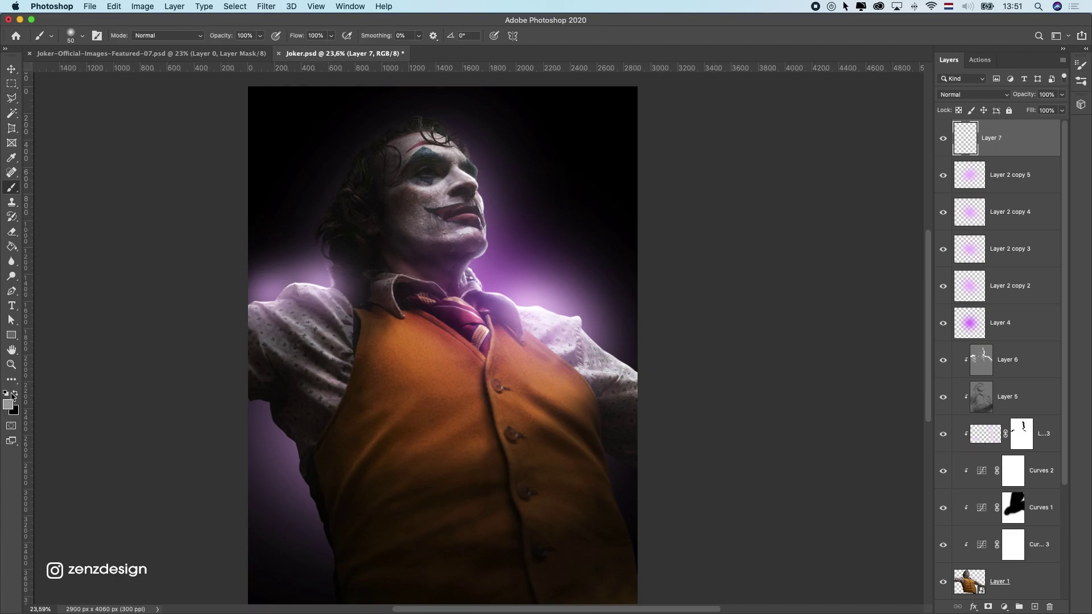
{"action": "left_click", "coordinate": [8, 406]}
{"action": "left_click", "coordinate": [483, 302]}
{"action": "left_click_drag", "start_coordinate": [774, 200], "coordinate": [721, 170]}
{"action": "left_click", "coordinate": [518, 301]}
{"action": "left_click", "coordinate": [535, 289]}
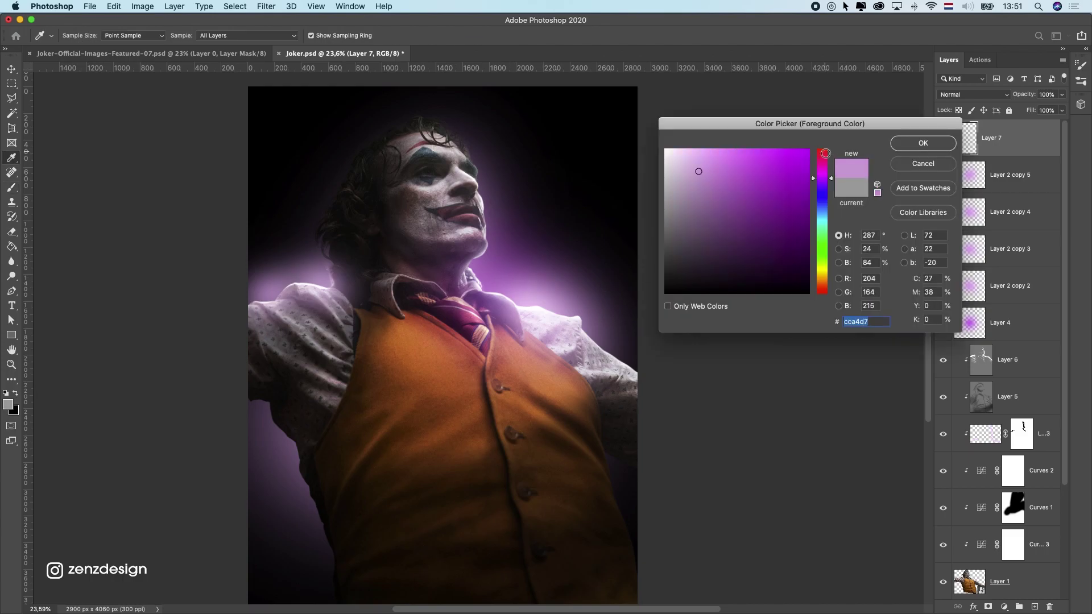
{"action": "left_click", "coordinate": [924, 143]}
Step: Paint one soft purple brush spot beside the chin on Layer 7 and set the layer's blend mode to Color
{"action": "left_click", "coordinate": [949, 95]}
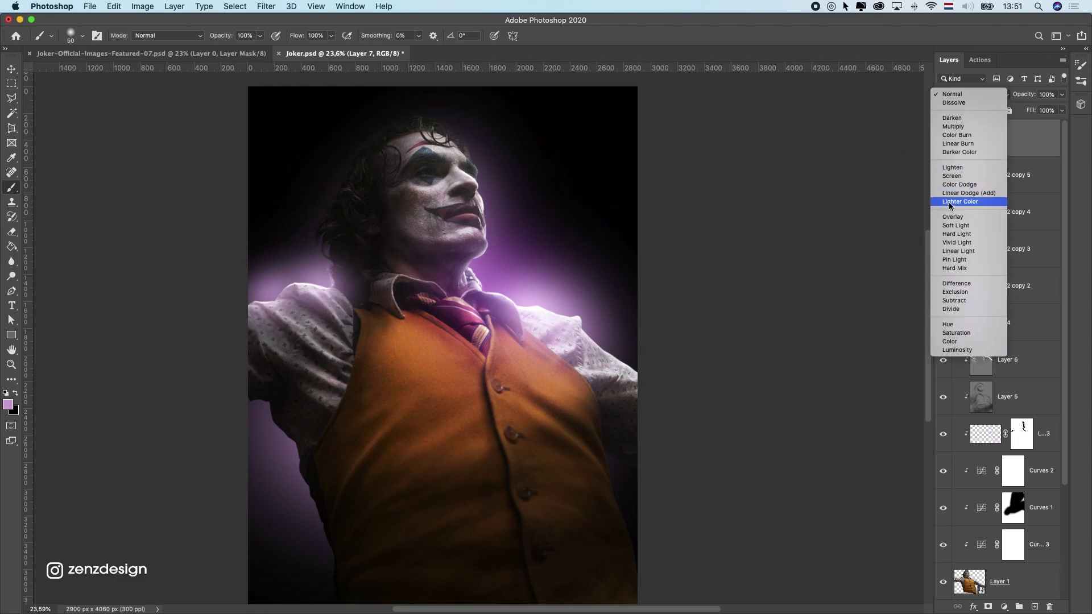
{"action": "left_click", "coordinate": [432, 241]}
{"action": "key", "text": "]"}
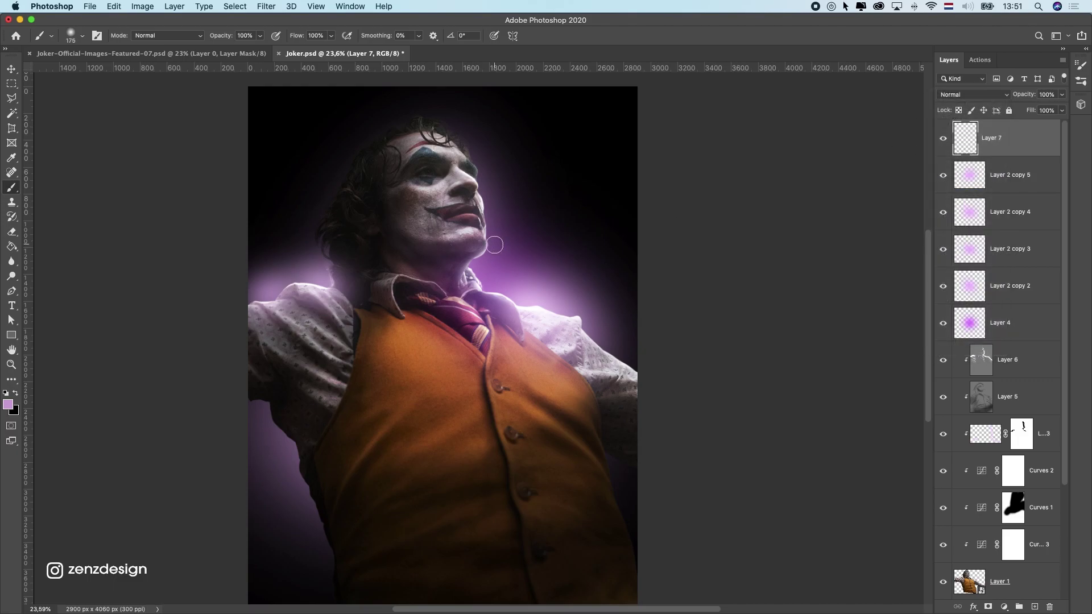
{"action": "left_click", "coordinate": [505, 244]}
{"action": "left_click", "coordinate": [10, 72]}
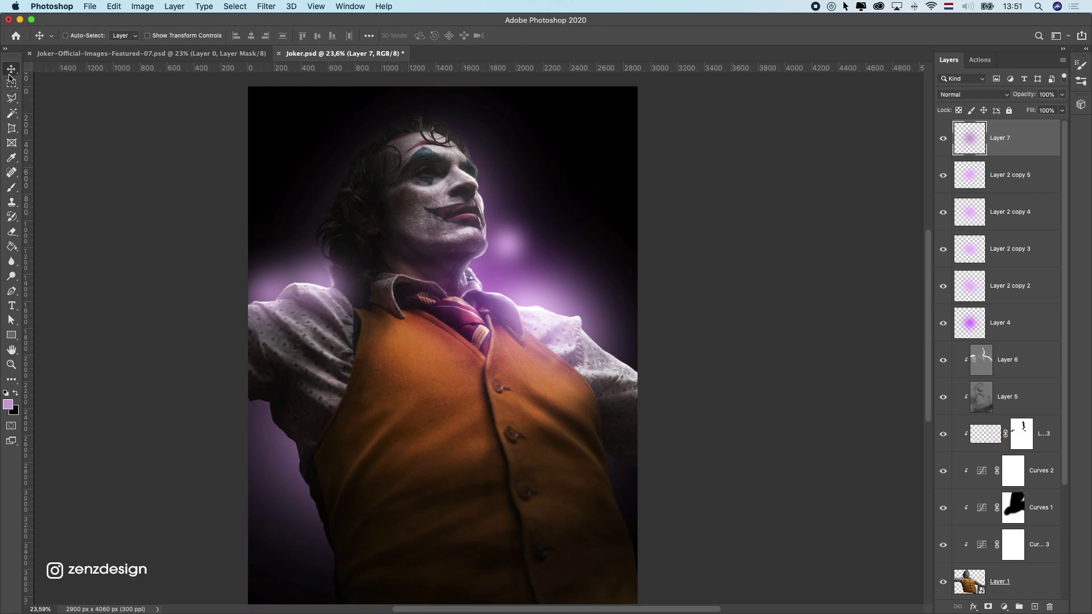
{"action": "left_click", "coordinate": [973, 94]}
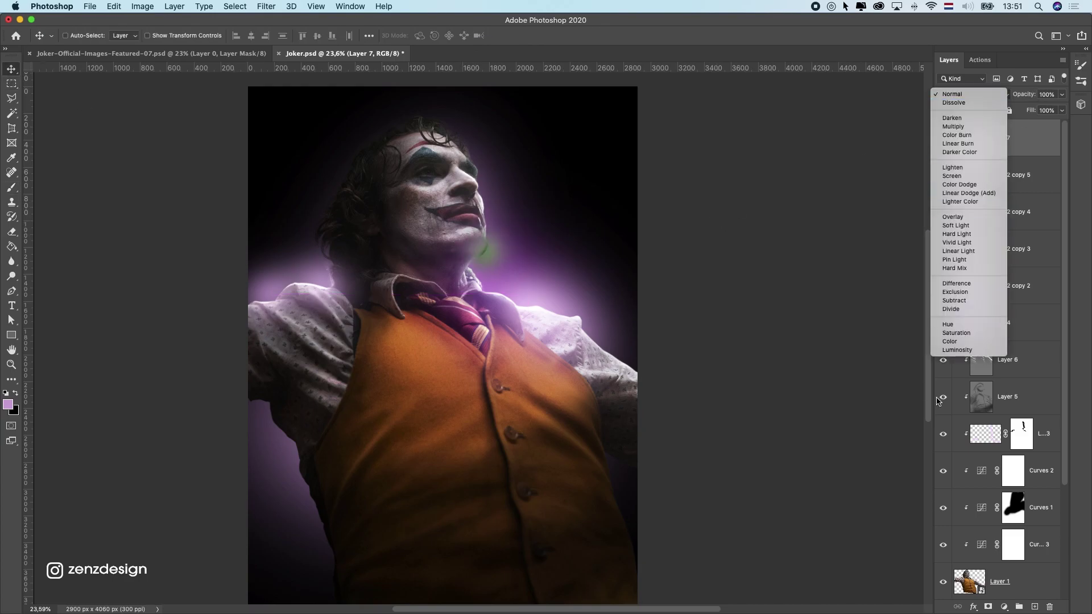
{"action": "left_click", "coordinate": [955, 342]}
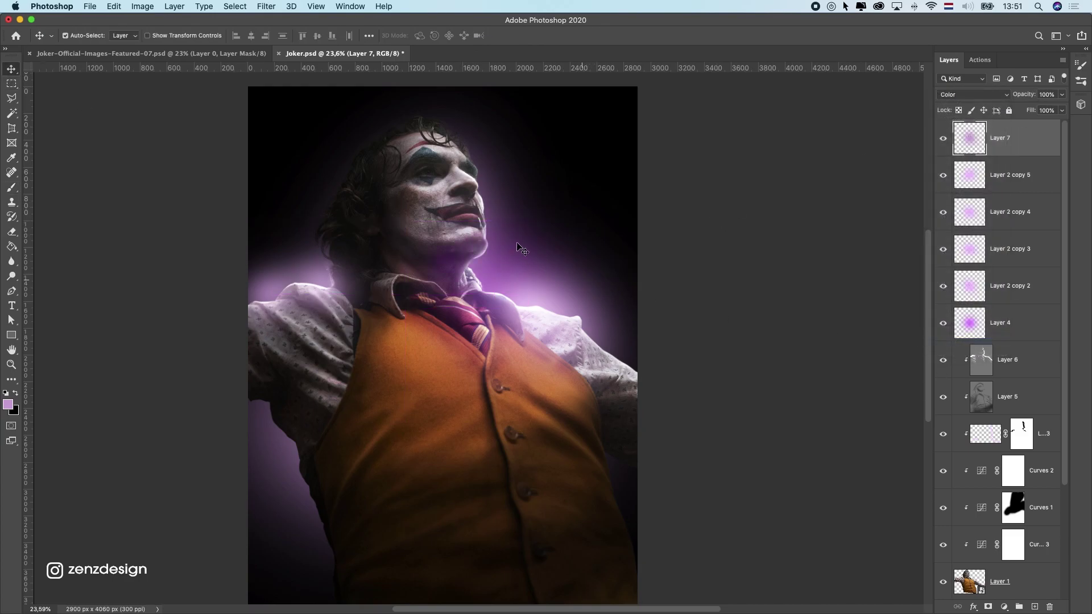
Step: Enlarge the Layer 7 color spot and move it over the glow beside the face and neck, keeping the Color blend mode
{"action": "key", "text": "super+t"}
{"action": "left_click_drag", "start_coordinate": [493, 221], "coordinate": [629, 90]}
{"action": "left_click_drag", "start_coordinate": [440, 274], "coordinate": [522, 271]}
{"action": "key", "text": "Return"}
{"action": "scroll", "coordinate": [580, 210], "scroll_direction": "down", "scroll_amount": 5}
{"action": "scroll", "coordinate": [582, 211], "scroll_direction": "up", "scroll_amount": 5}
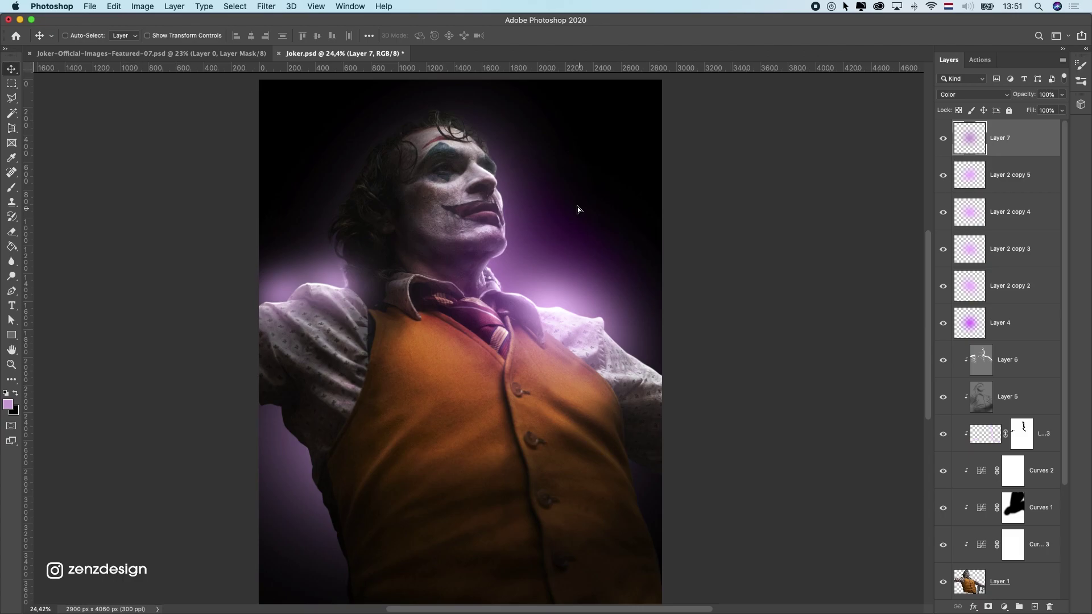
{"action": "left_click", "coordinate": [972, 94]}
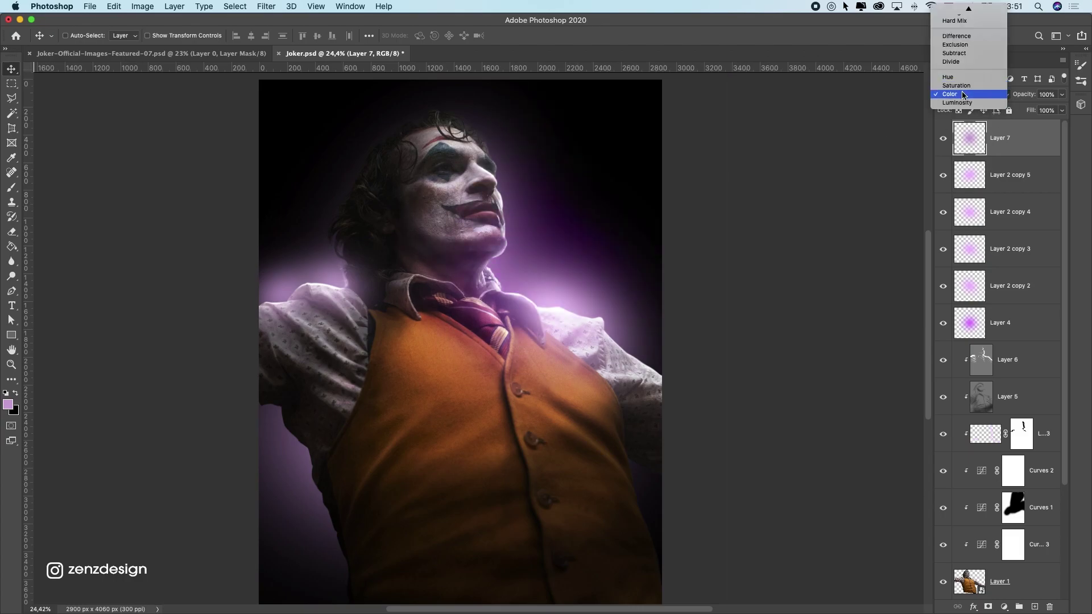
{"action": "left_click", "coordinate": [964, 95]}
Step: Duplicate Layer 7 and move the copy over the raised shoulder and sleeve on the image's left side
{"action": "key", "text": "super+j"}
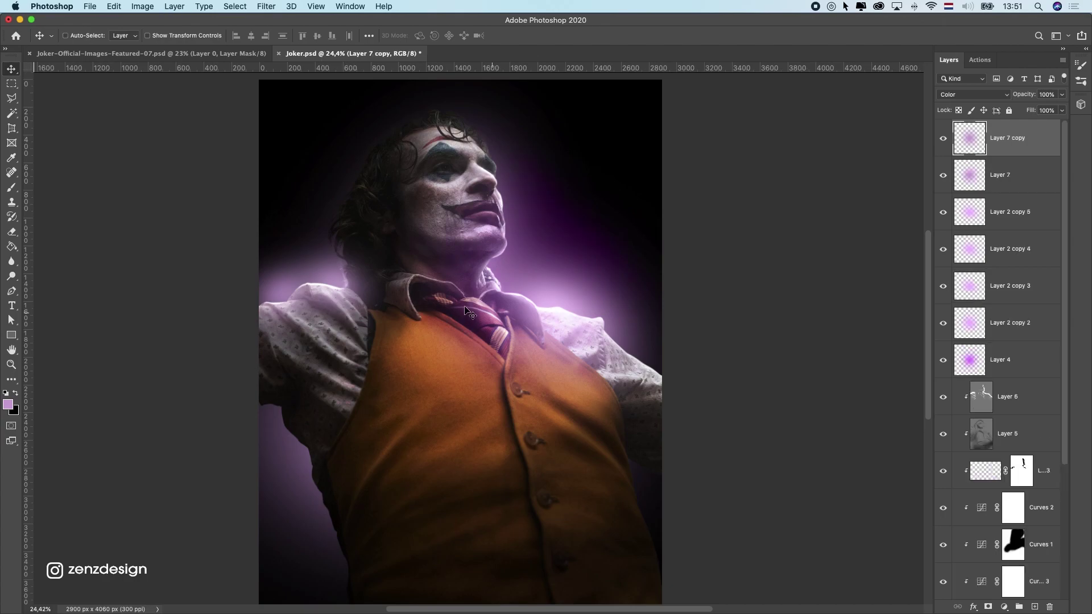
{"action": "left_click_drag", "start_coordinate": [421, 272], "coordinate": [302, 293]}
{"action": "scroll", "coordinate": [365, 294], "scroll_direction": "down", "scroll_amount": 8}
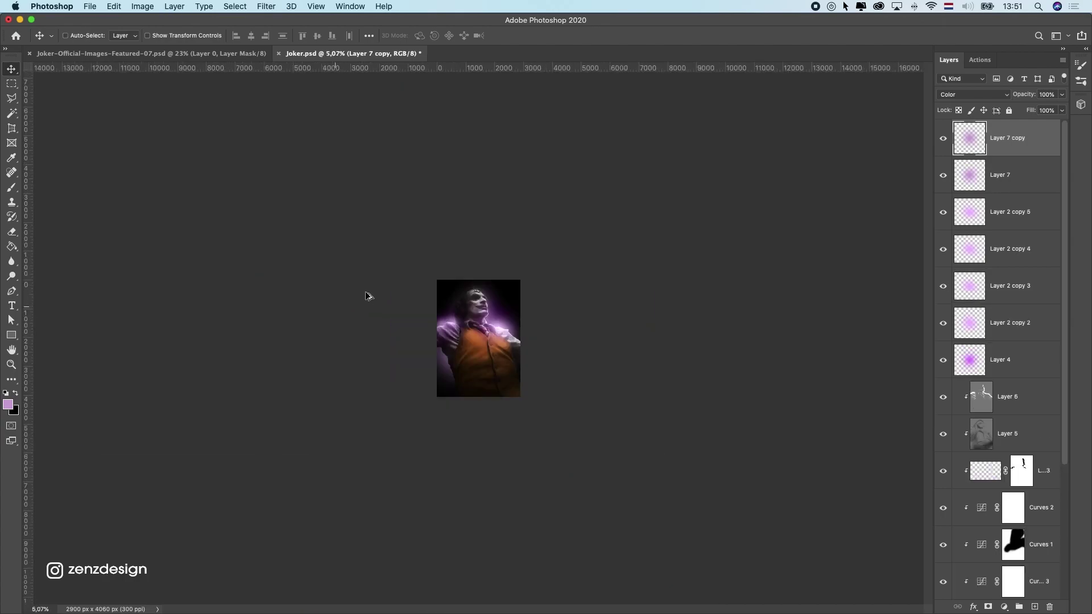
{"action": "scroll", "coordinate": [365, 294], "scroll_direction": "up", "scroll_amount": 4}
{"action": "scroll", "coordinate": [519, 261], "scroll_direction": "up", "scroll_amount": 1}
Step: Duplicate Layer 7 copy, place the duplicate over the face, and lower its opacity to 29%
{"action": "key", "text": "super+j"}
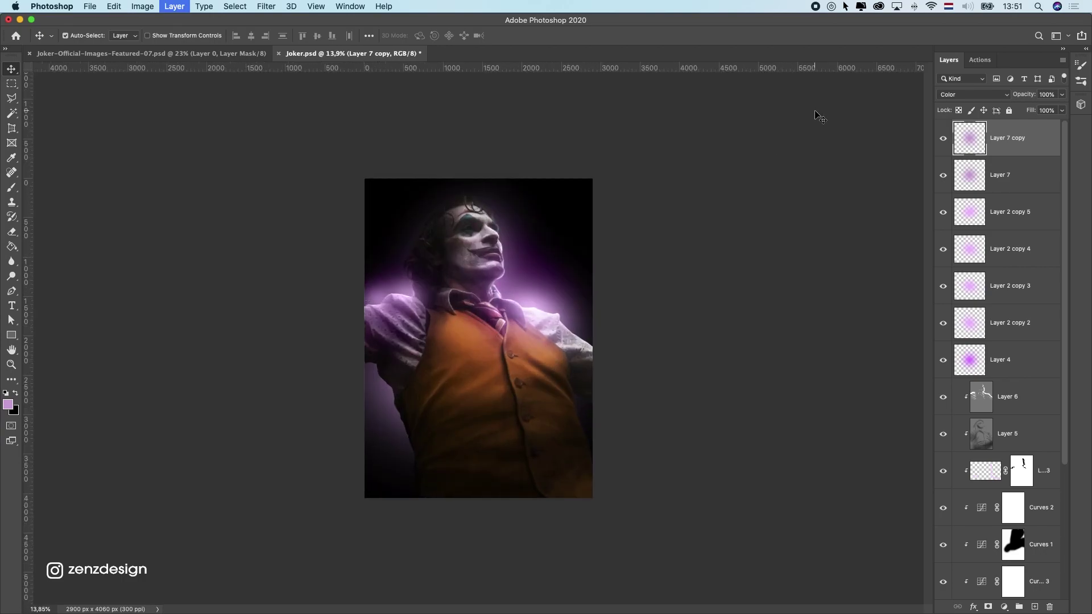
{"action": "mouse_move", "coordinate": [516, 286]}
{"action": "left_mouse_down"}
{"action": "mouse_move", "coordinate": [500, 239]}
{"action": "mouse_move", "coordinate": [458, 237]}
{"action": "mouse_move", "coordinate": [514, 276]}
{"action": "left_mouse_up"}
{"action": "scroll", "coordinate": [515, 276], "scroll_direction": "up", "scroll_amount": 3}
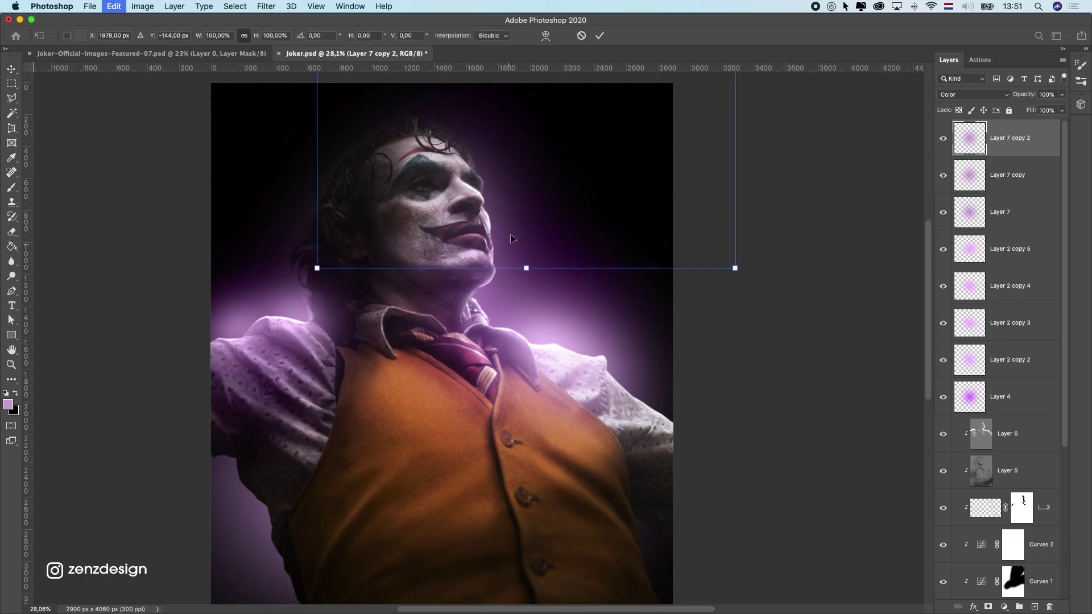
{"action": "left_click_drag", "start_coordinate": [465, 319], "coordinate": [503, 369]}
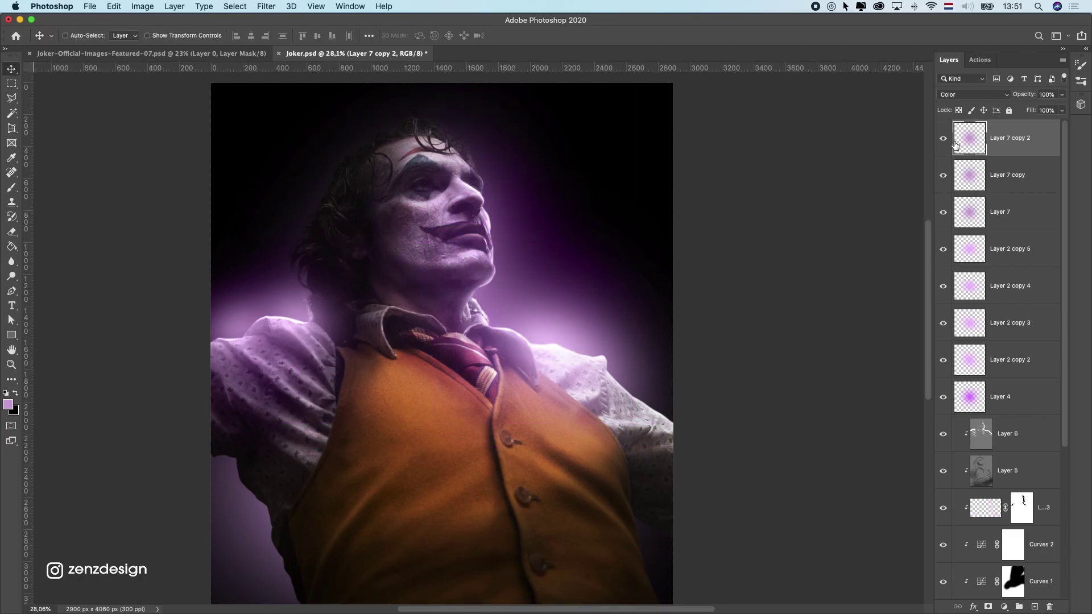
{"action": "left_click_drag", "start_coordinate": [1061, 95], "coordinate": [1016, 111]}
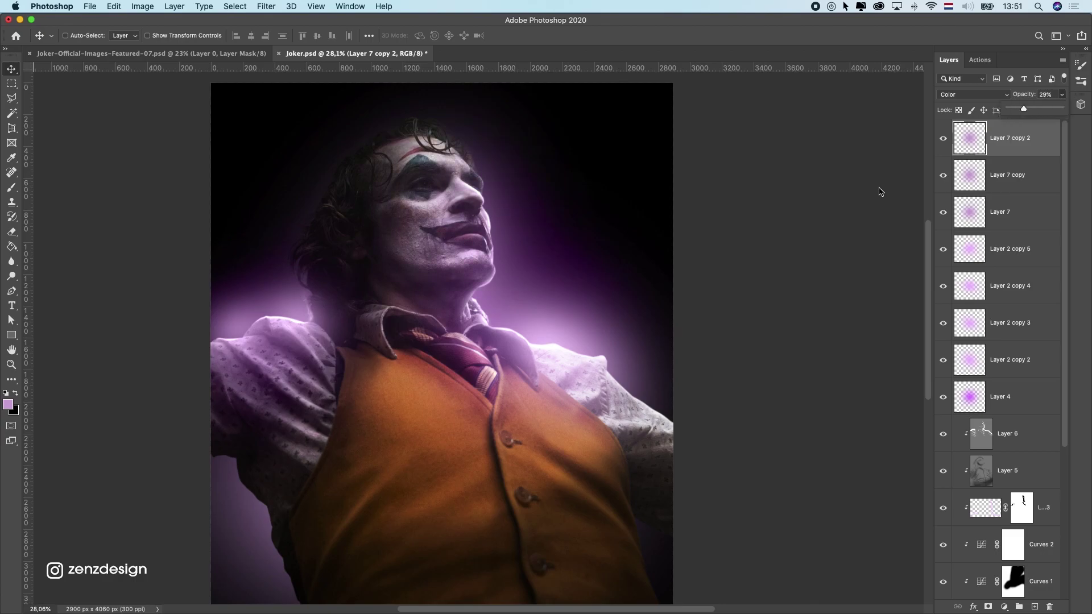
Step: Toggle the visibility of Layer 4 and Layer 2 copy 2 to check what each glow contributes
{"action": "key", "text": "super+minus"}
{"action": "key", "text": "super+minus"}
{"action": "key", "text": "super+minus"}
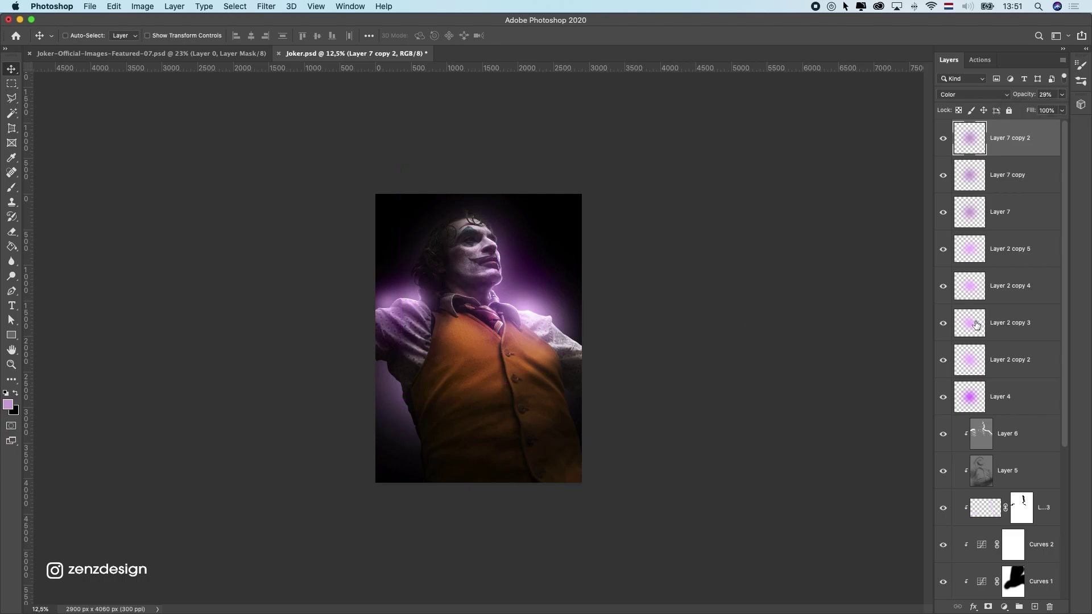
{"action": "scroll", "coordinate": [1001, 341], "scroll_direction": "down", "scroll_amount": 3}
{"action": "left_click", "coordinate": [943, 296]}
{"action": "left_click", "coordinate": [944, 296]}
{"action": "left_click", "coordinate": [986, 307]}
{"action": "left_click", "coordinate": [943, 265]}
{"action": "left_click", "coordinate": [943, 266]}
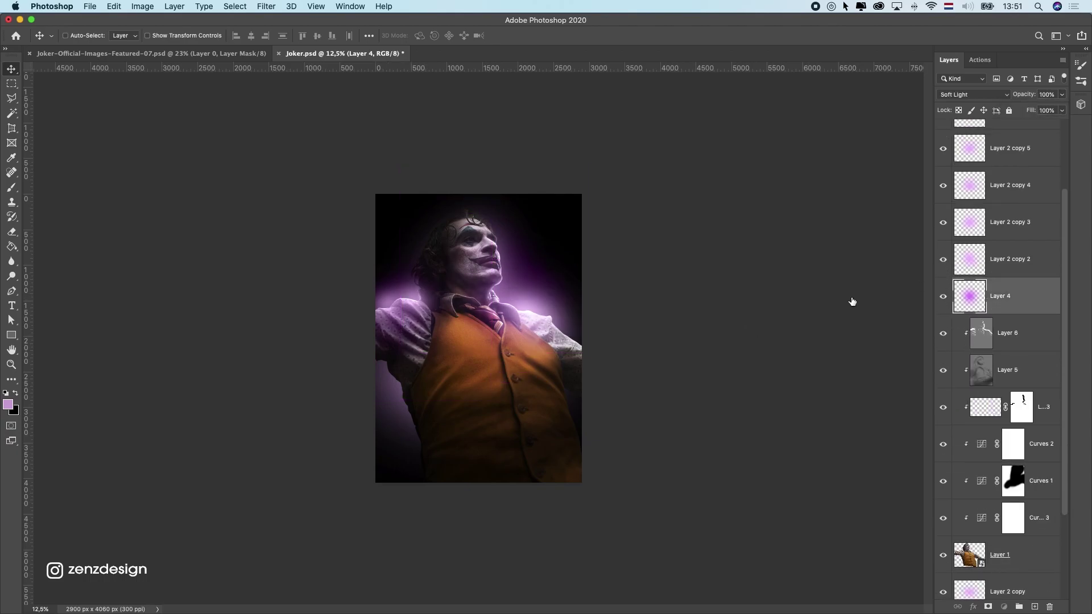
Step: Flatten the Layer 2 copy 2 glow into a wide, low shape and position it behind the shoulder on the image's right side
{"action": "left_click_drag", "start_coordinate": [544, 342], "coordinate": [521, 328]}
{"action": "key", "text": "super+t"}
{"action": "key", "text": "super+t"}
{"action": "left_click_drag", "start_coordinate": [518, 244], "coordinate": [526, 306]}
{"action": "left_click_drag", "start_coordinate": [609, 292], "coordinate": [610, 320]}
{"action": "left_click_drag", "start_coordinate": [538, 315], "coordinate": [536, 307]}
{"action": "key", "text": "Return"}
{"action": "left_click", "coordinate": [409, 297], "text": "super"}
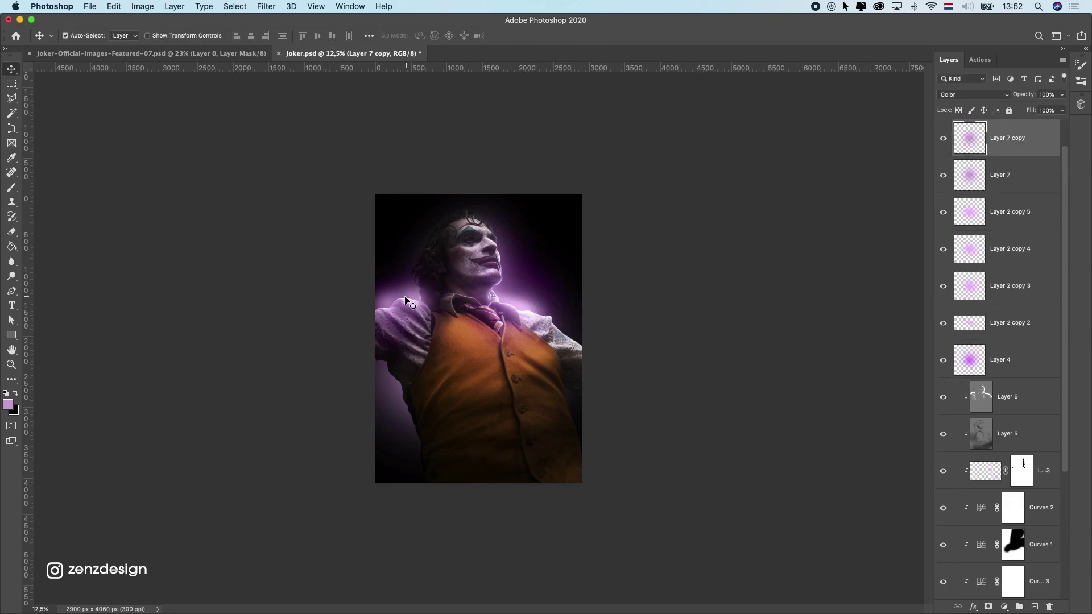
{"action": "key", "text": "super+t"}
{"action": "left_click_drag", "start_coordinate": [396, 240], "coordinate": [395, 276]}
{"action": "key", "text": "Escape"}
{"action": "left_click", "coordinate": [961, 181]}
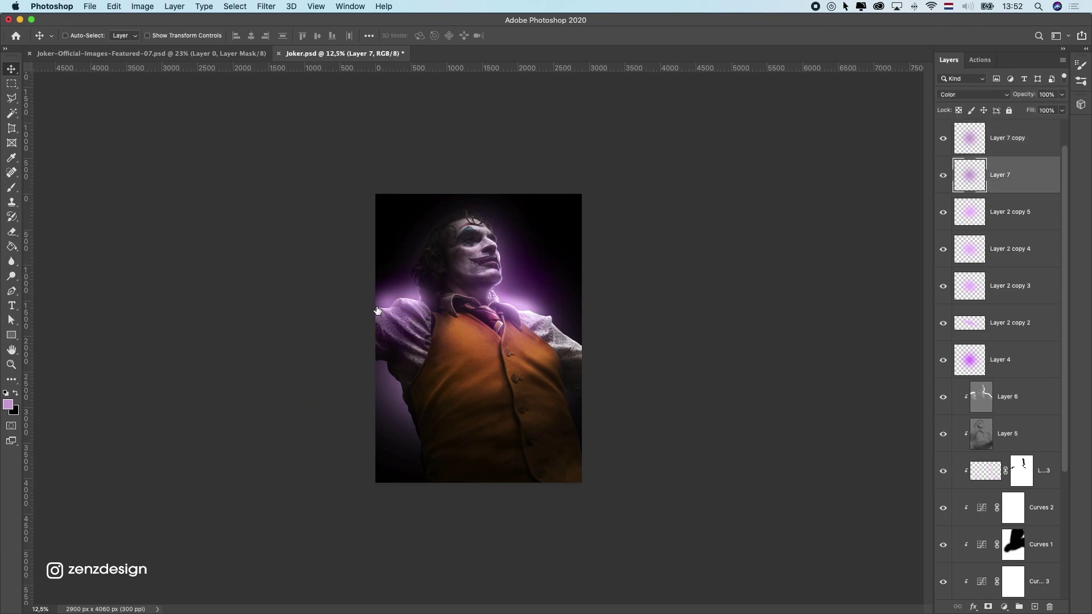
{"action": "key", "text": "alt+bracketright"}
Step: Identify the Layer 2 copy 3 glow by toggling its visibility and squash it vertically into a flatter shape
{"action": "left_click", "coordinate": [942, 286]}
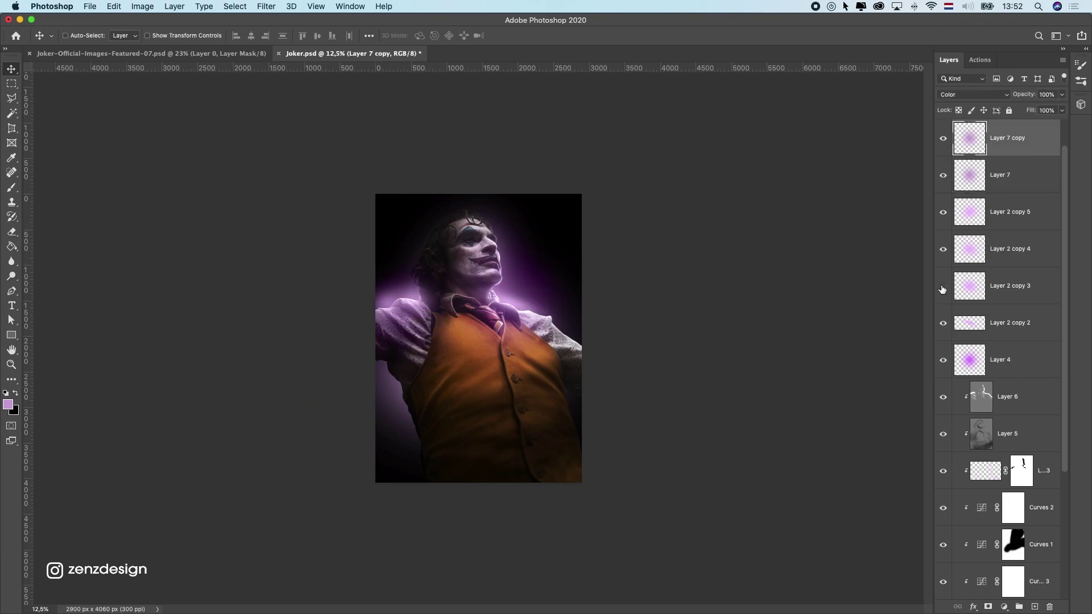
{"action": "left_click", "coordinate": [943, 288]}
{"action": "left_click", "coordinate": [948, 289]}
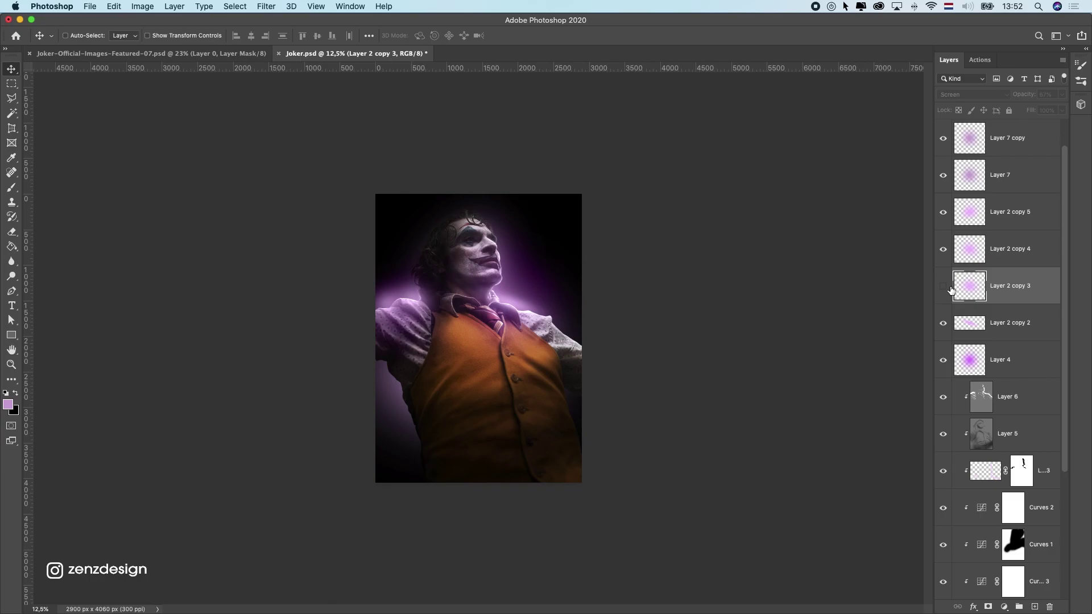
{"action": "key", "text": "ctrl+t"}
{"action": "left_click_drag", "start_coordinate": [522, 269], "coordinate": [527, 289]}
{"action": "key", "text": "Return"}
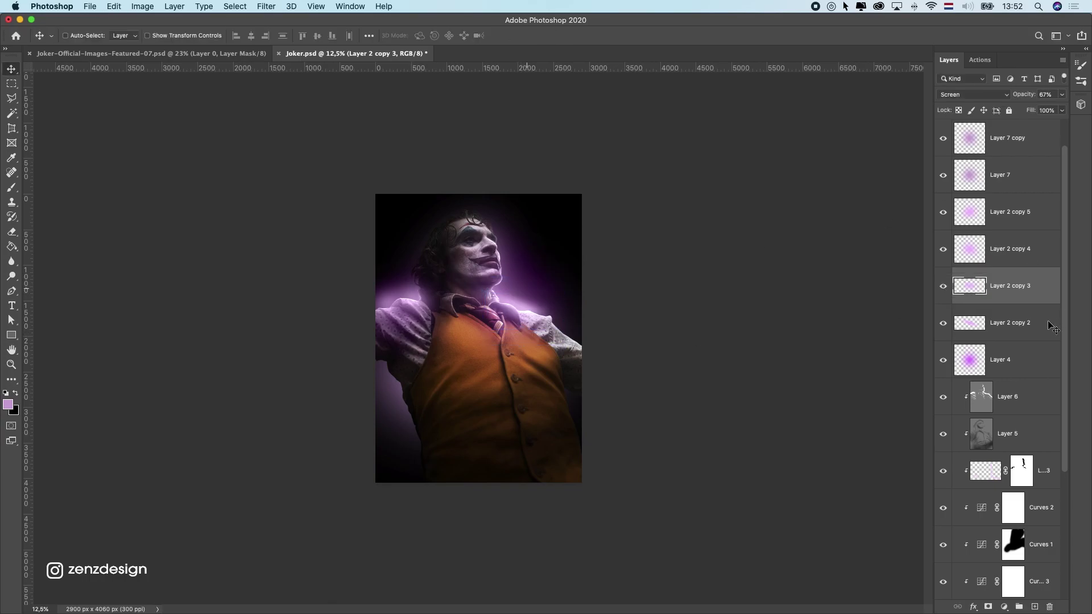
Step: Stretch, tilt and flatten the Layer 2 copy 5 glow along the shoulder on the image's left side
{"action": "left_click", "coordinate": [949, 322]}
{"action": "left_click", "coordinate": [949, 249]}
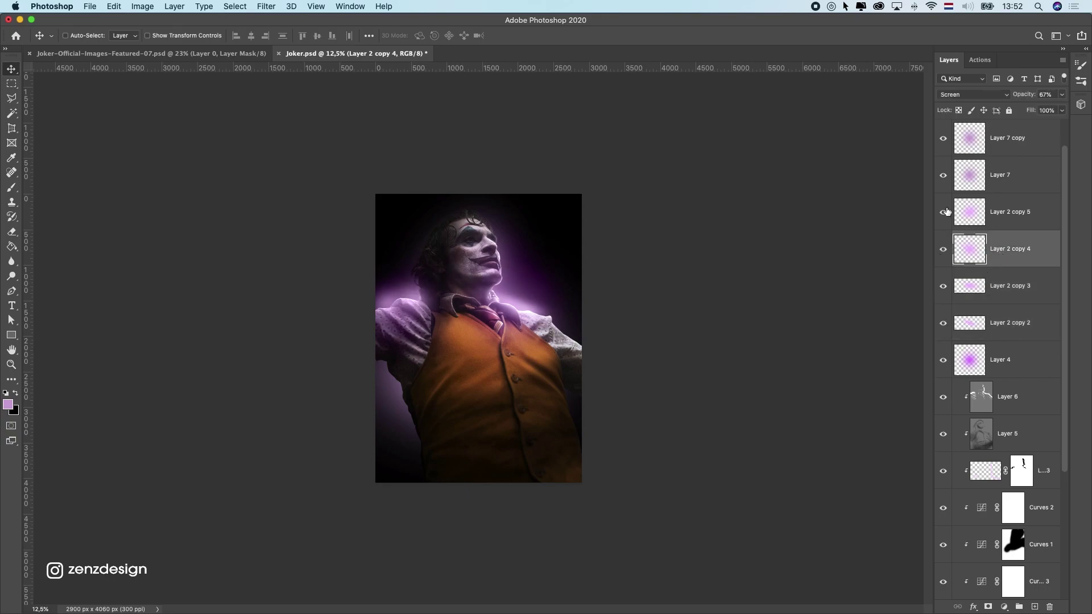
{"action": "left_click", "coordinate": [960, 212]}
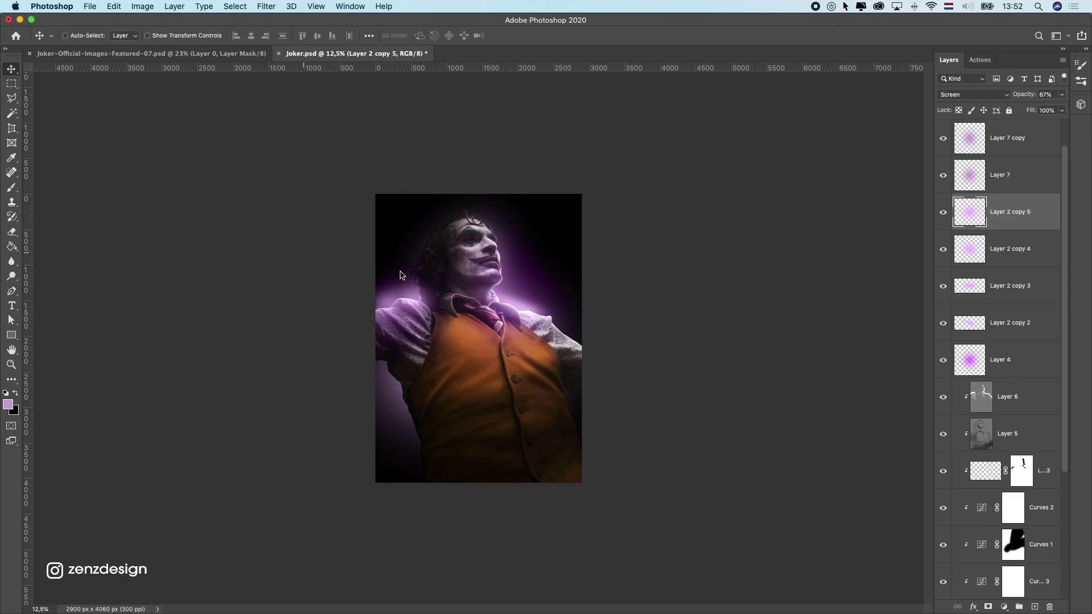
{"action": "key", "text": "super+t"}
{"action": "left_click_drag", "start_coordinate": [392, 278], "coordinate": [391, 285]}
{"action": "left_click_drag", "start_coordinate": [482, 285], "coordinate": [484, 259]}
{"action": "left_click_drag", "start_coordinate": [397, 298], "coordinate": [381, 305]}
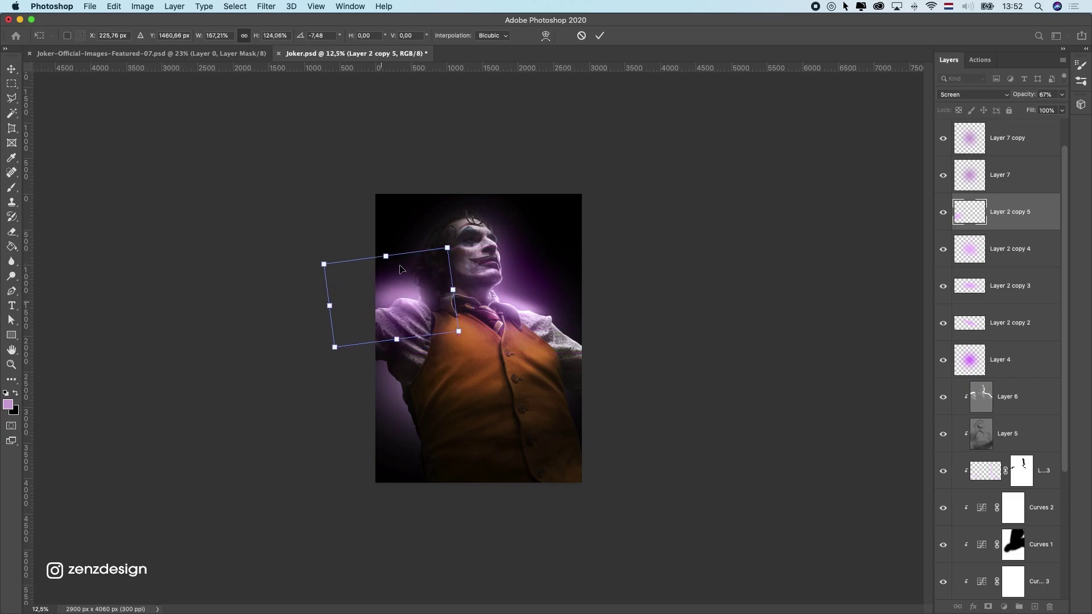
{"action": "left_click_drag", "start_coordinate": [387, 259], "coordinate": [435, 287]}
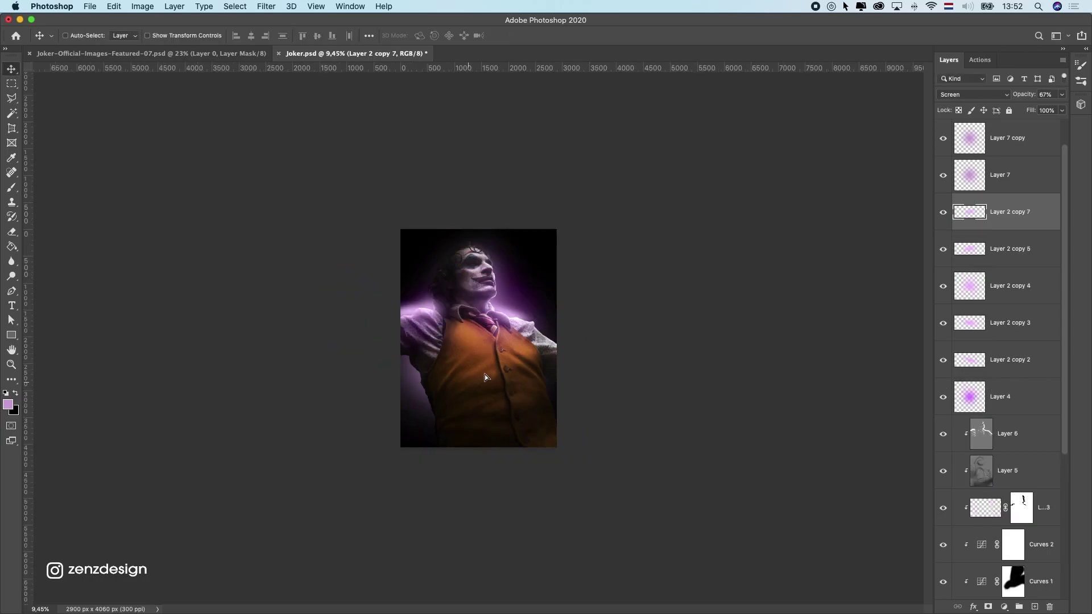
Step: Move the Layer 2 copy 7 glow below the arm on the image's left side and transform it to fit beside the vest
{"action": "left_click_drag", "start_coordinate": [485, 377], "coordinate": [402, 376]}
{"action": "key", "text": "super+t"}
{"action": "key", "text": "Return"}
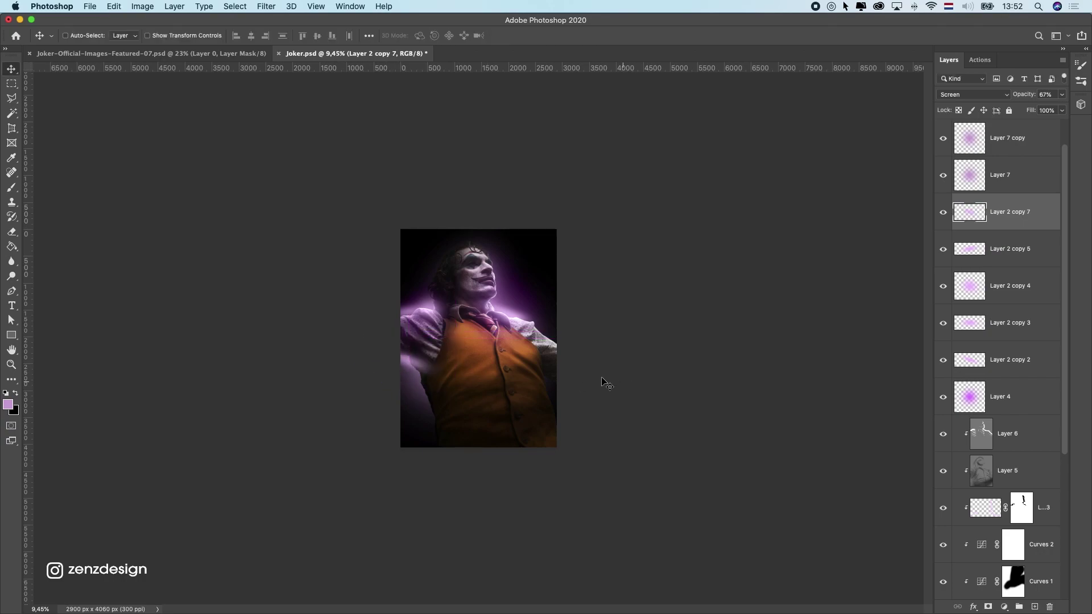
{"action": "left_click_drag", "start_coordinate": [511, 348], "coordinate": [509, 352]}
{"action": "left_click_drag", "start_coordinate": [492, 297], "coordinate": [469, 334]}
Step: Duplicate the purple Layer 7 copy tint to strengthen the purple coloring
{"action": "scroll", "coordinate": [528, 335], "scroll_direction": "down", "scroll_amount": 3}
{"action": "scroll", "coordinate": [528, 335], "scroll_direction": "up", "scroll_amount": 6}
{"action": "scroll", "coordinate": [468, 335], "scroll_direction": "down", "scroll_amount": 3}
{"action": "scroll", "coordinate": [469, 334], "scroll_direction": "up", "scroll_amount": 3}
{"action": "right_click", "coordinate": [715, 201]}
{"action": "left_click", "coordinate": [720, 209]}
{"action": "left_click", "coordinate": [1013, 142]}
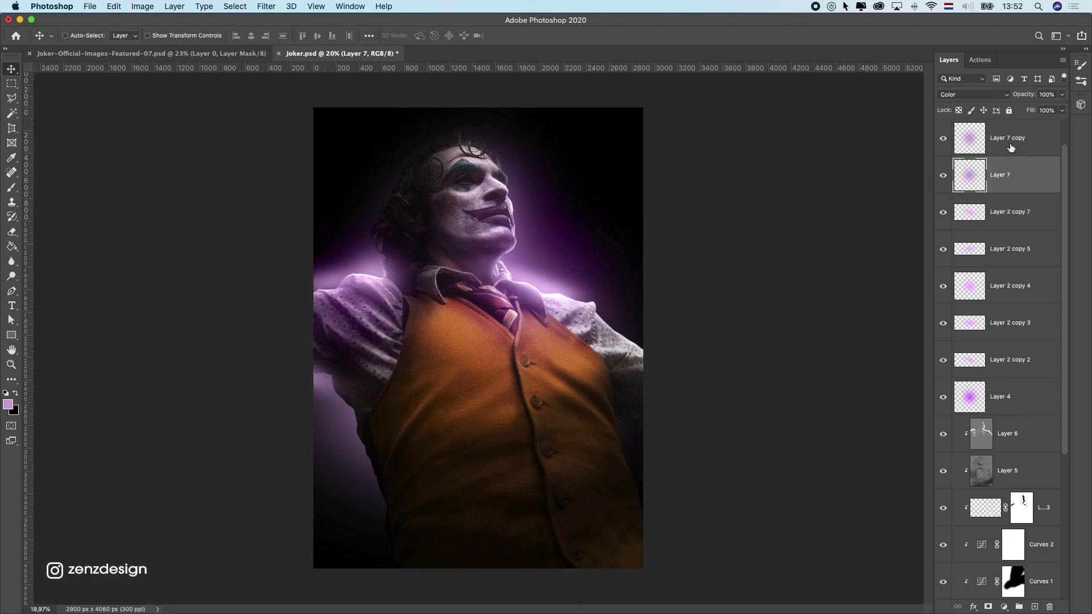
{"action": "key", "text": "super+j"}
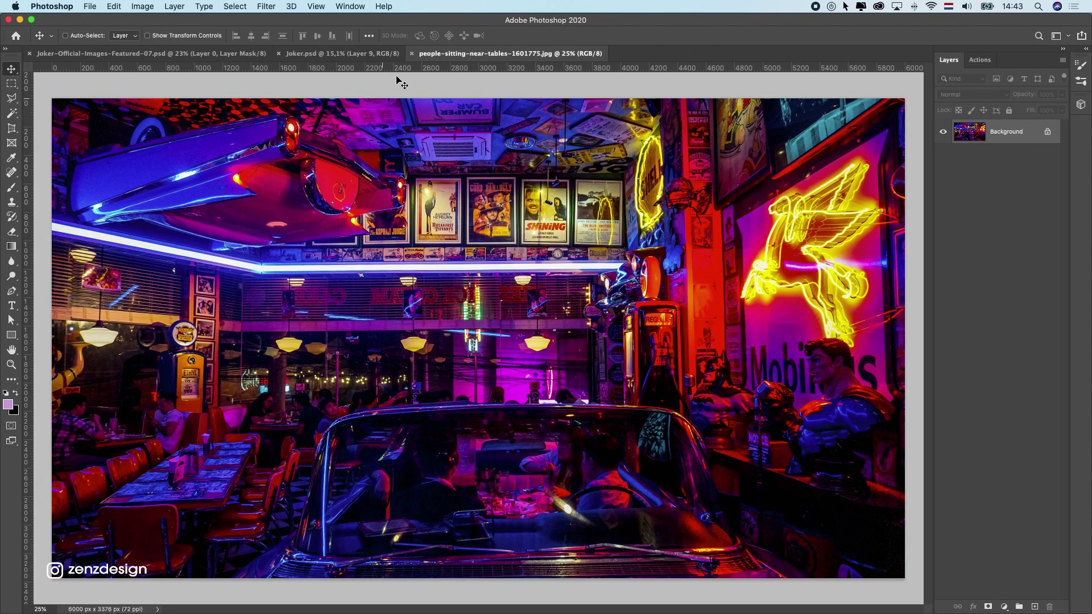
Step: Copy the whole neon diner photo into Joker.psd directly above the Background layer and convert it to a smart object
{"action": "key", "text": "super+a"}
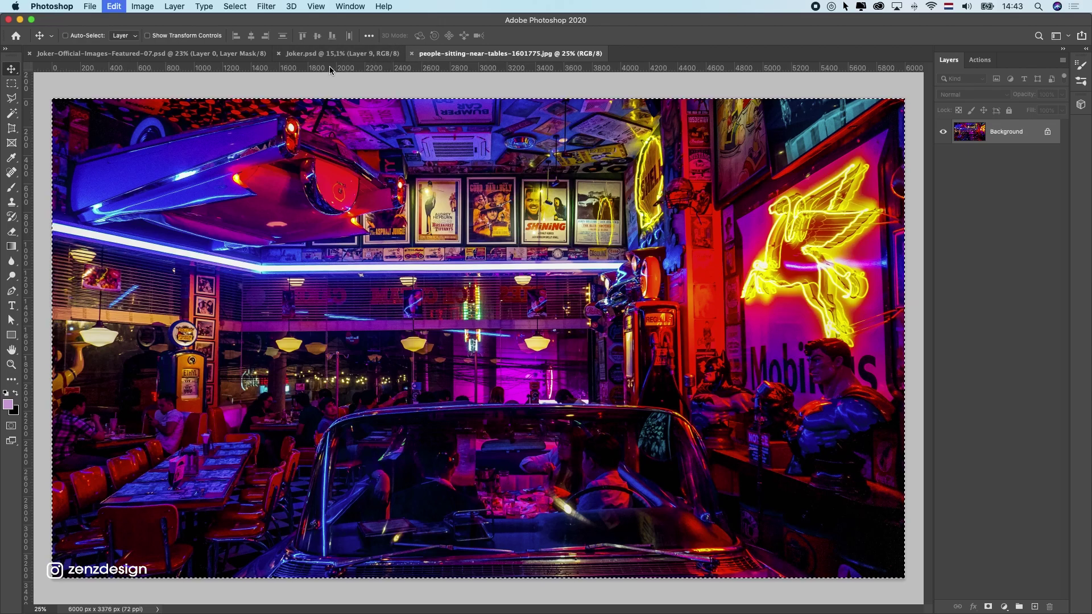
{"action": "left_click", "coordinate": [337, 59]}
{"action": "scroll", "coordinate": [1007, 547], "scroll_direction": "down", "scroll_amount": 5}
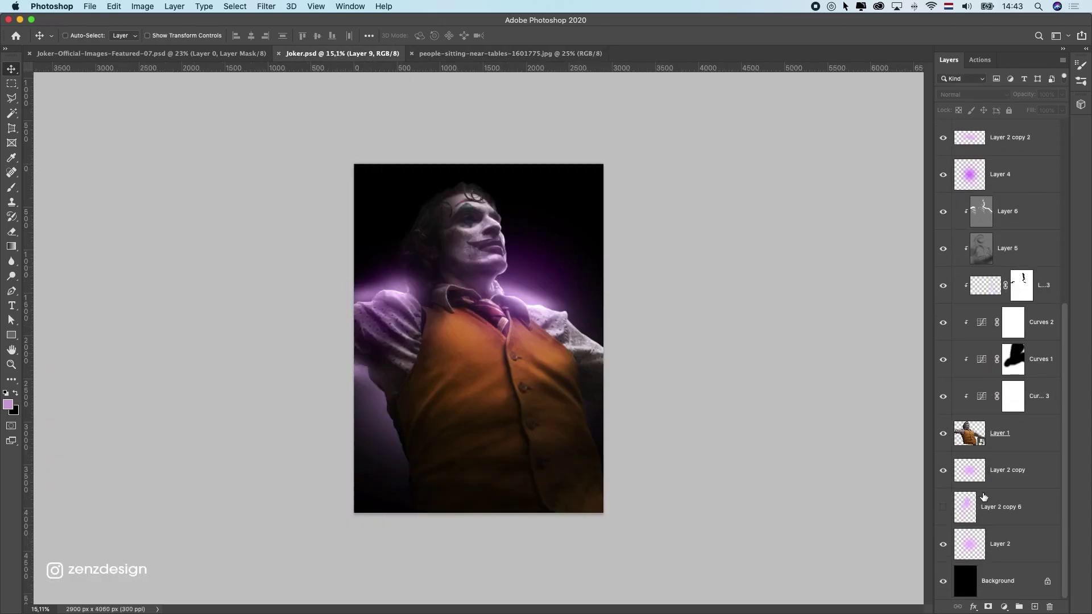
{"action": "left_click", "coordinate": [1001, 541]}
{"action": "left_click", "coordinate": [995, 580]}
{"action": "key", "text": "super+v"}
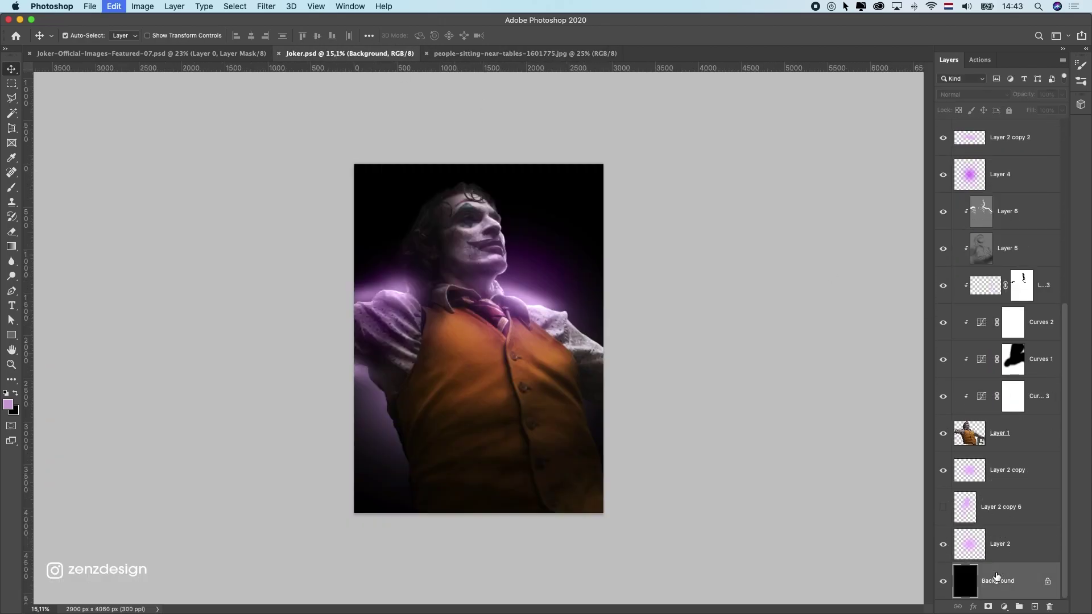
{"action": "right_click", "coordinate": [997, 579]}
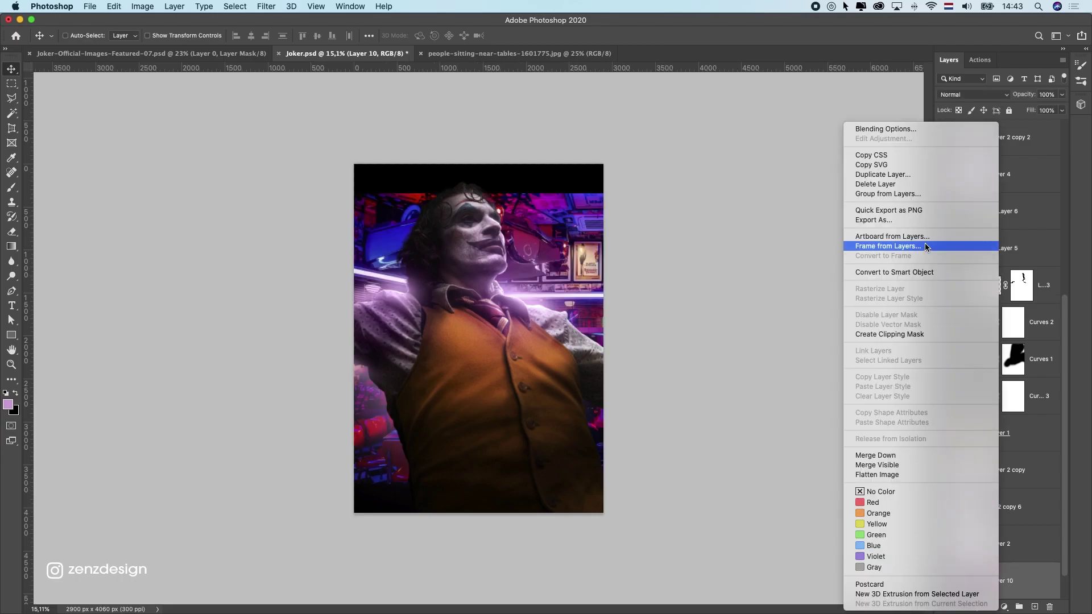
{"action": "left_click", "coordinate": [918, 273]}
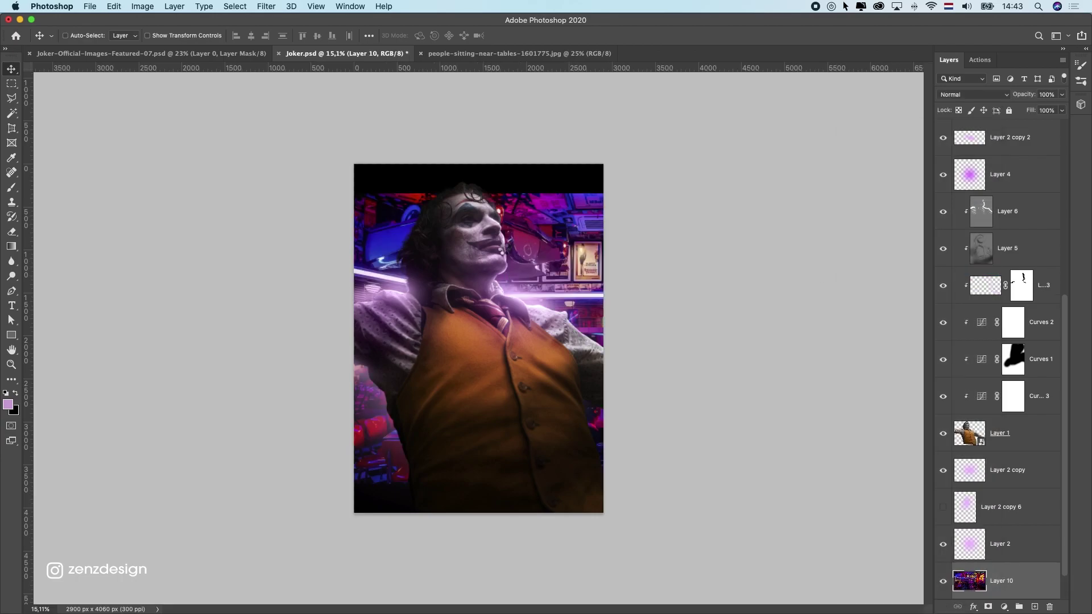
Step: Scale the diner photo to about 131.72% and position it so it covers the whole canvas behind the Joker
{"action": "key", "text": "super+t"}
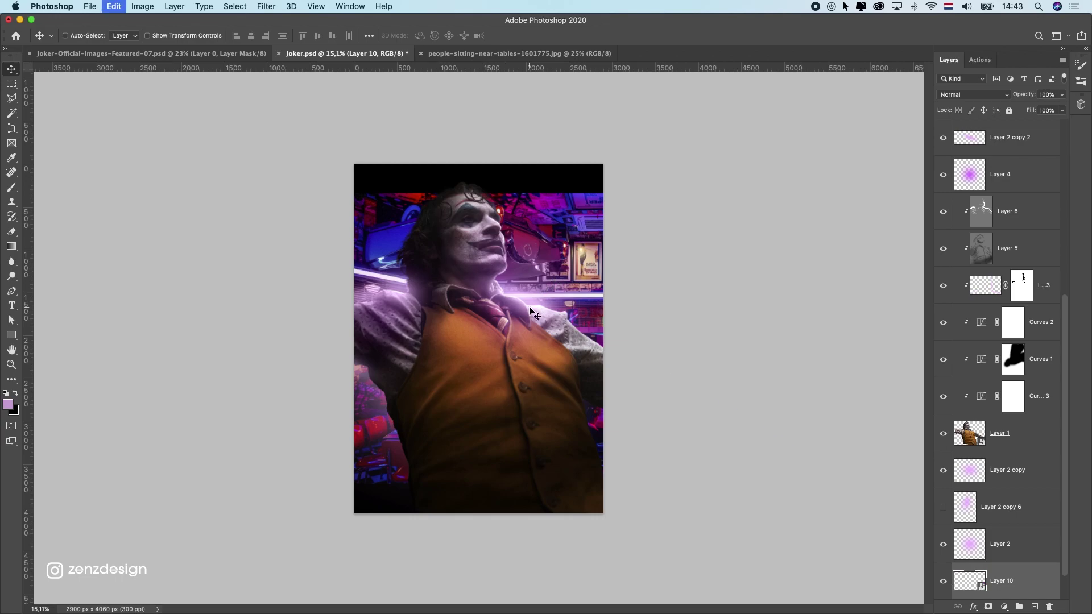
{"action": "left_click_drag", "start_coordinate": [547, 312], "coordinate": [420, 316]}
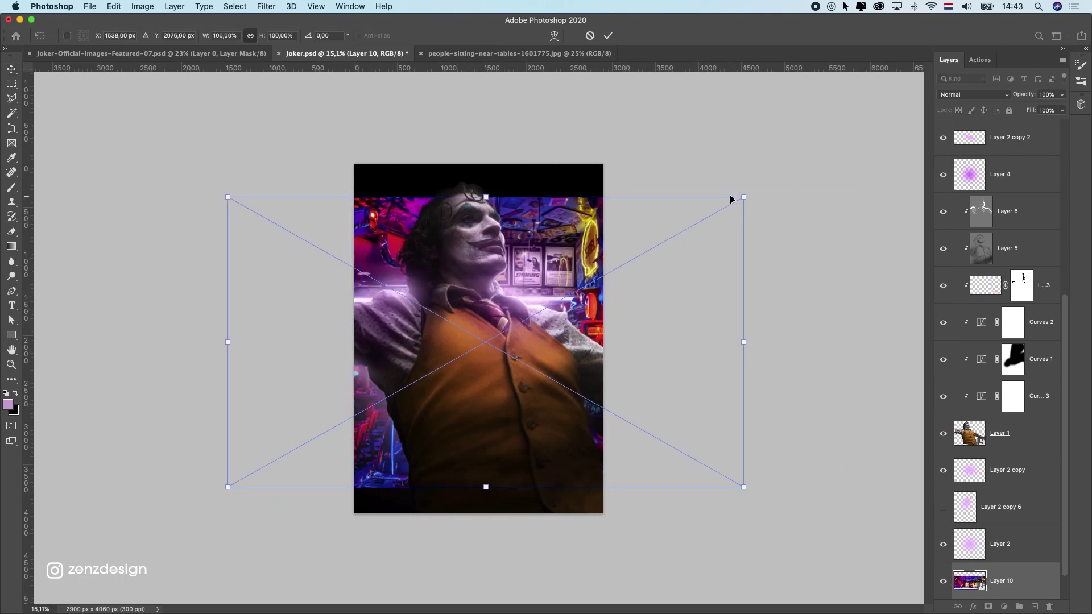
{"action": "left_click_drag", "start_coordinate": [775, 179], "coordinate": [828, 139]}
{"action": "left_click_drag", "start_coordinate": [654, 234], "coordinate": [643, 227]}
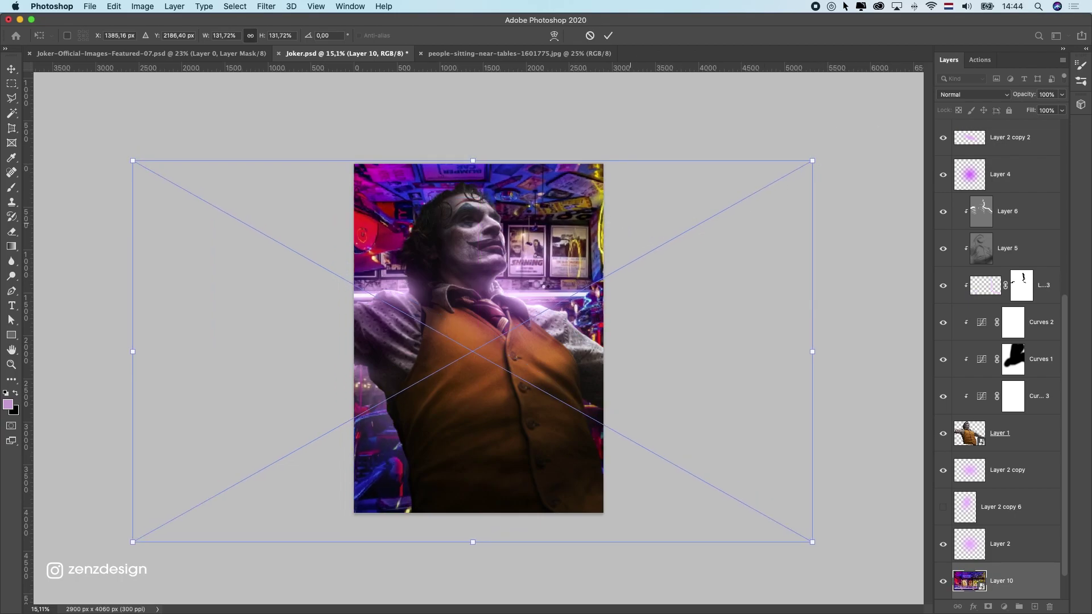
{"action": "key", "text": "Return"}
Step: Shift the diner photo sideways, enlarge it further and place the framed posters beside the Joker's face
{"action": "left_click_drag", "start_coordinate": [538, 265], "coordinate": [732, 257]}
{"action": "key", "text": "super+t"}
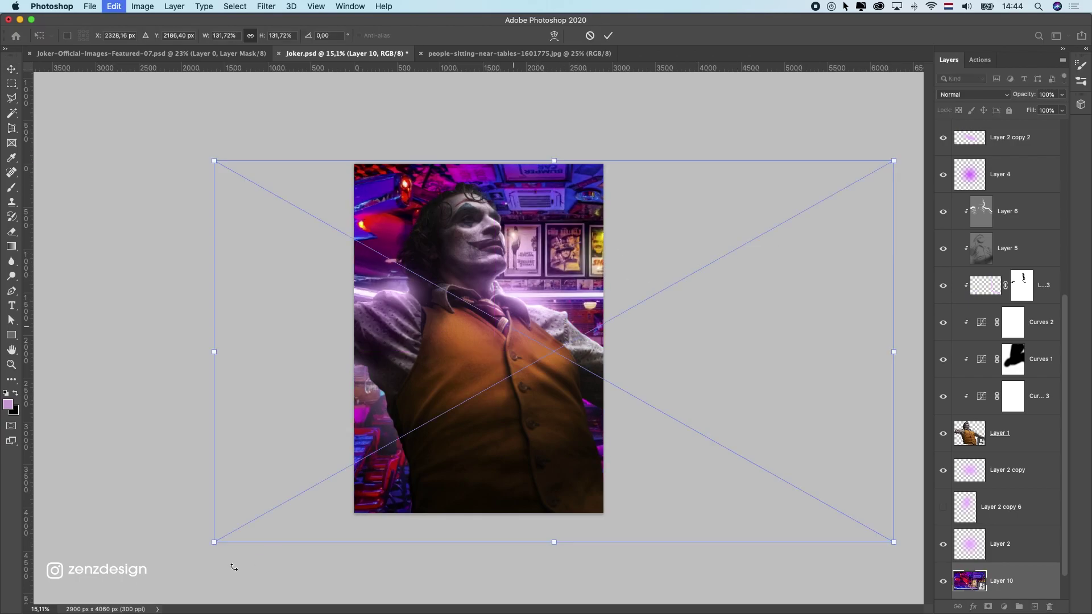
{"action": "left_click_drag", "start_coordinate": [215, 544], "coordinate": [108, 583]}
{"action": "left_click_drag", "start_coordinate": [532, 291], "coordinate": [585, 294]}
{"action": "key", "text": "Return"}
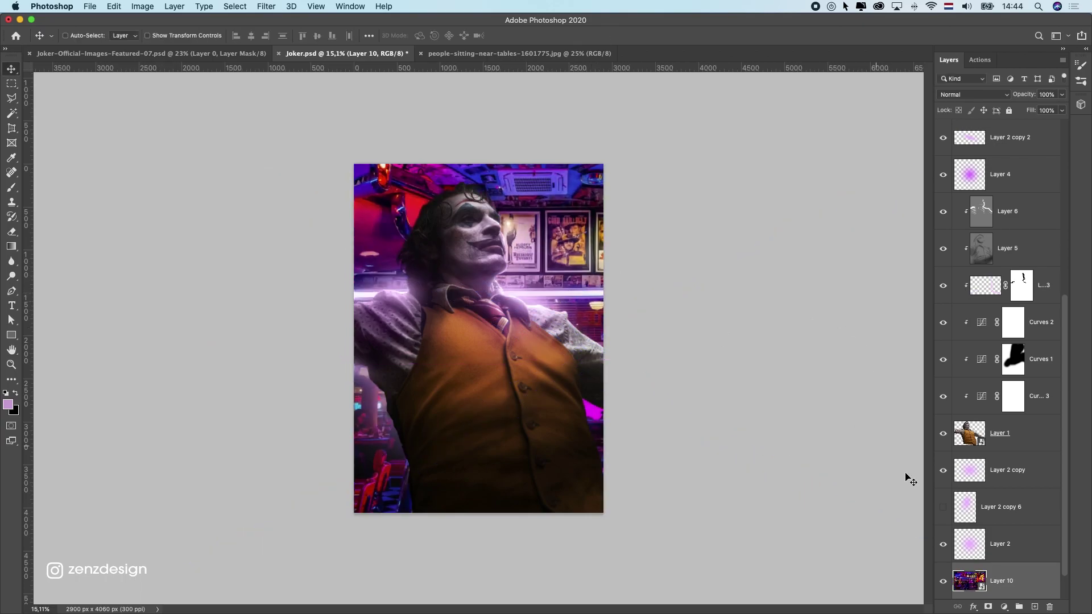
Step: Add a Hue/Saturation adjustment clipped to the diner layer with Saturation at -49
{"action": "left_click", "coordinate": [1003, 607]}
{"action": "left_click", "coordinate": [1024, 486]}
{"action": "left_click", "coordinate": [926, 392]}
{"action": "left_click_drag", "start_coordinate": [887, 184], "coordinate": [848, 188]}
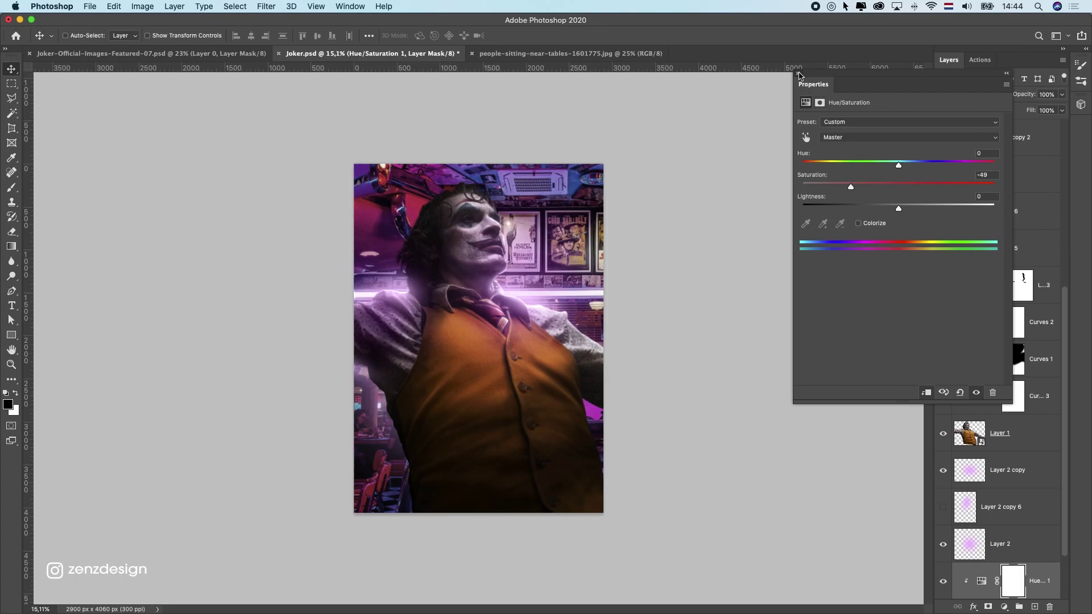
{"action": "left_click", "coordinate": [535, 400]}
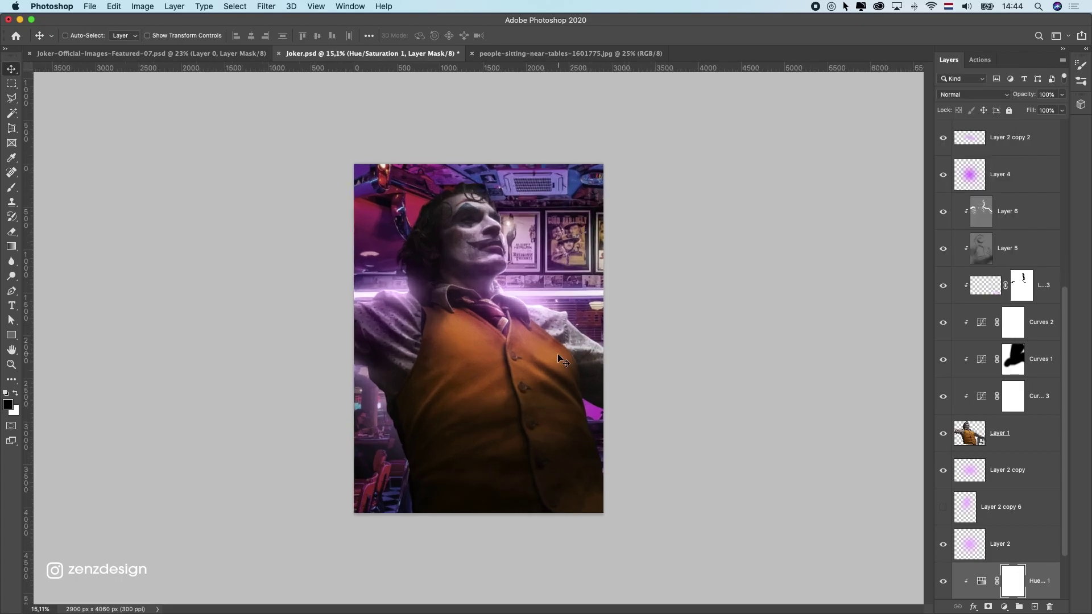
Step: Add a Curves adjustment above the diner that pulls the midtones down and lowers the white point's output to 235
{"action": "left_click", "coordinate": [1004, 607]}
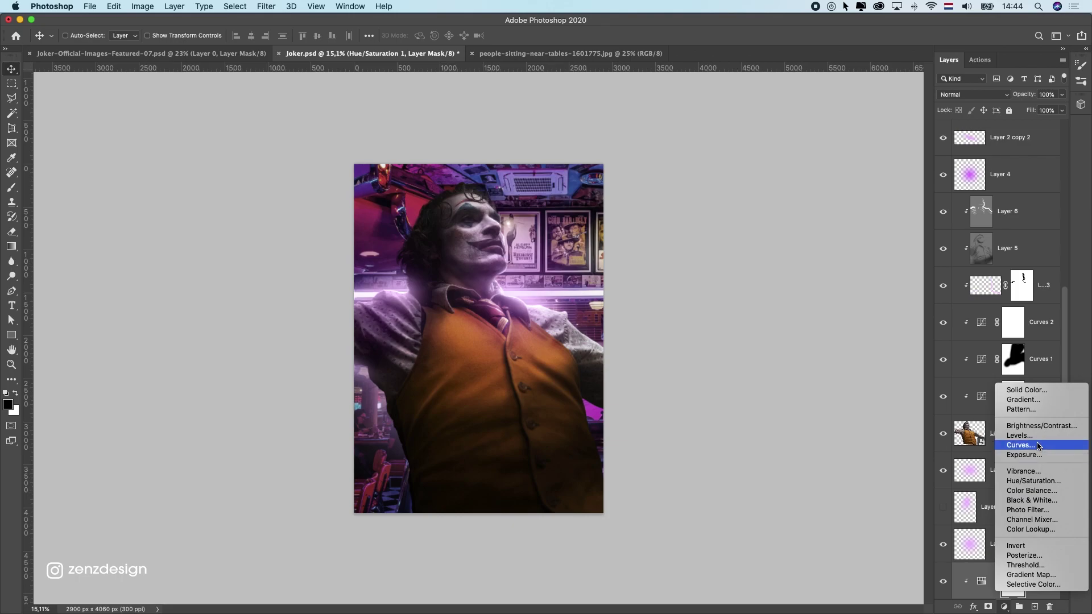
{"action": "left_click", "coordinate": [1047, 446]}
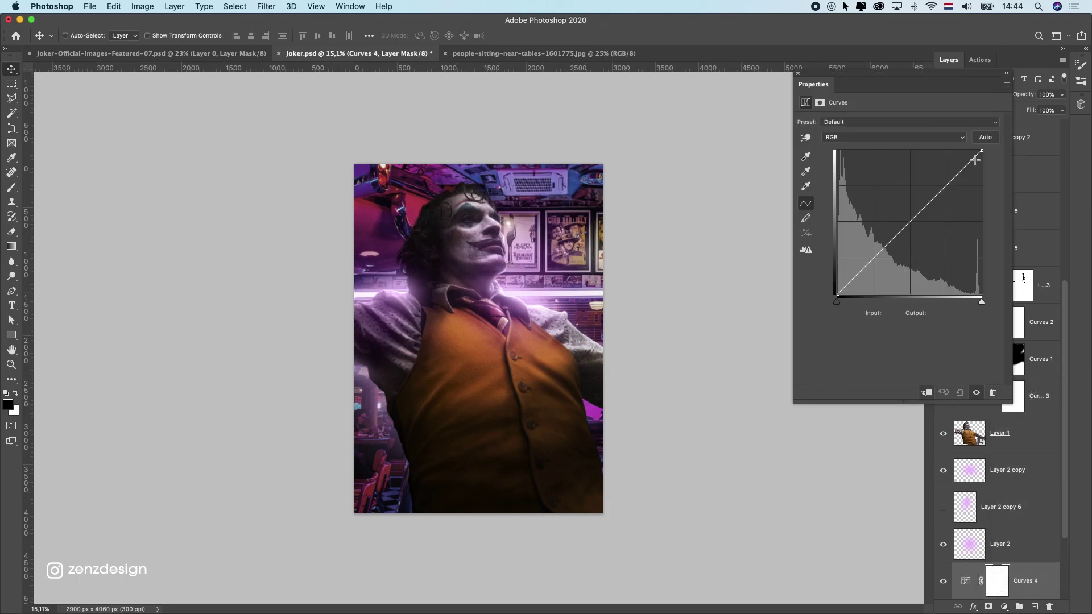
{"action": "mouse_move", "coordinate": [982, 154]}
{"action": "left_mouse_down"}
{"action": "mouse_move", "coordinate": [983, 187]}
{"action": "mouse_move", "coordinate": [983, 175]}
{"action": "left_mouse_up"}
{"action": "left_click_drag", "start_coordinate": [911, 247], "coordinate": [916, 249]}
{"action": "left_click_drag", "start_coordinate": [982, 174], "coordinate": [982, 162]}
{"action": "scroll", "coordinate": [465, 355], "scroll_direction": "down", "scroll_amount": 1}
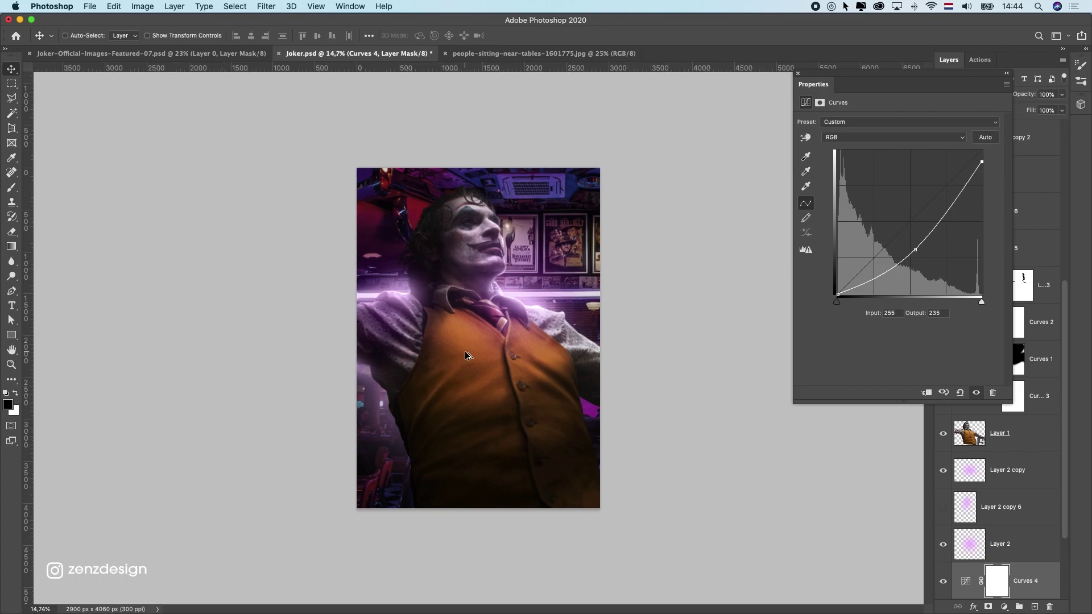
Step: Judge the darkened composite against a black canvas surround and restore the light gray surround
{"action": "scroll", "coordinate": [466, 356], "scroll_direction": "down", "scroll_amount": 5}
{"action": "scroll", "coordinate": [466, 356], "scroll_direction": "up", "scroll_amount": 4}
{"action": "right_click", "coordinate": [658, 236]}
{"action": "left_click", "coordinate": [659, 250]}
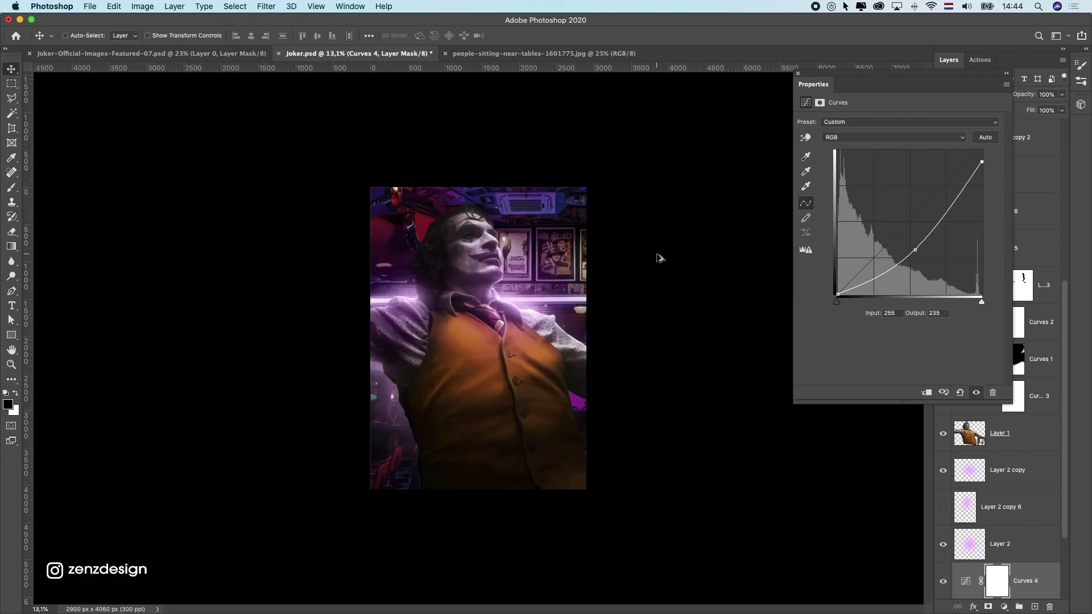
{"action": "scroll", "coordinate": [643, 269], "scroll_direction": "up", "scroll_amount": 2}
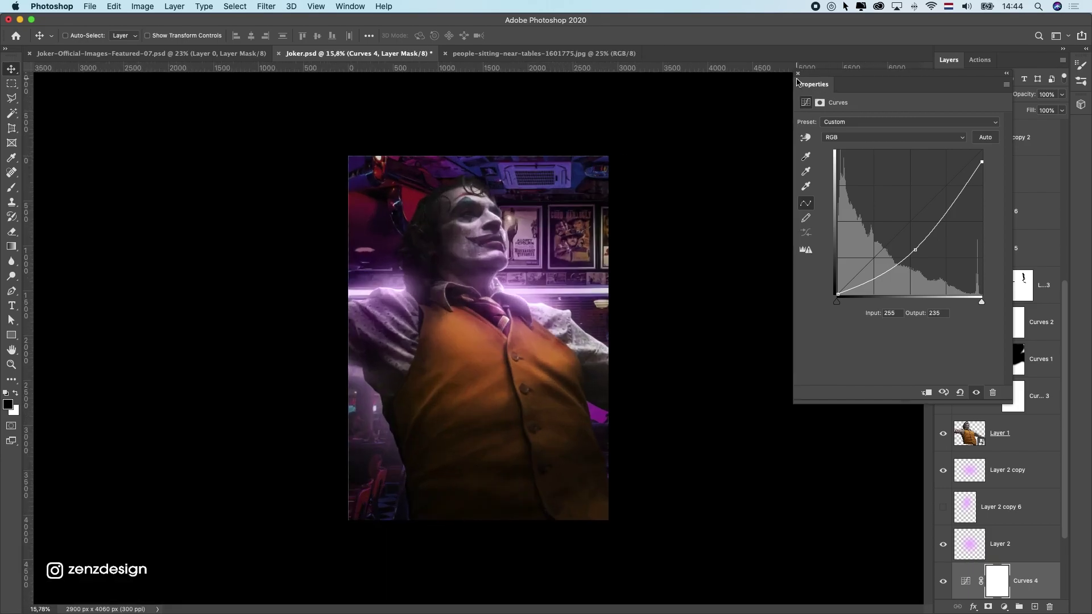
{"action": "key", "text": "Tab"}
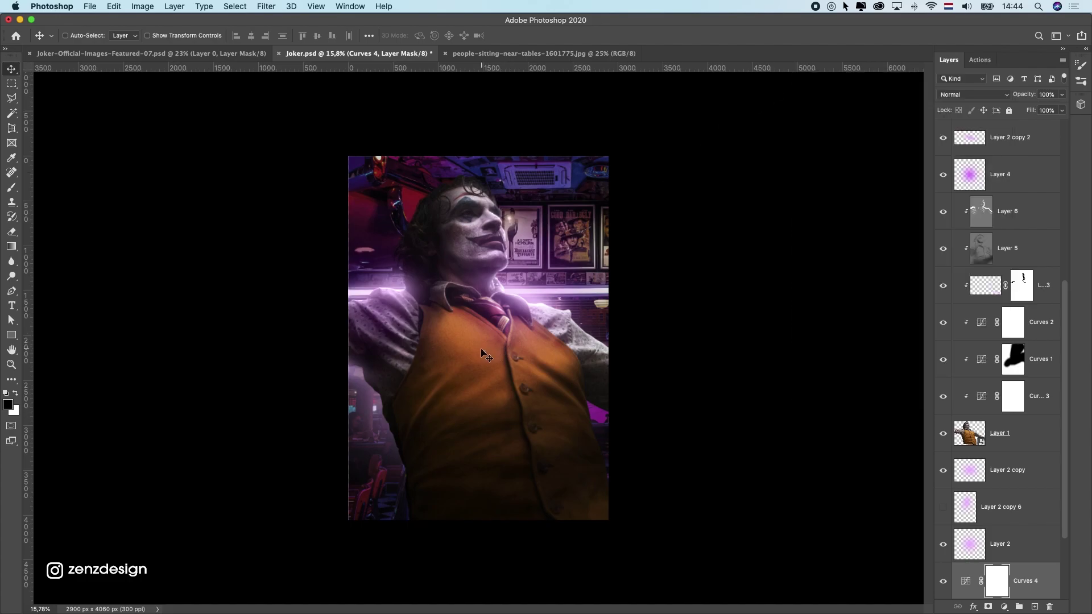
{"action": "left_click", "coordinate": [362, 506], "text": "super"}
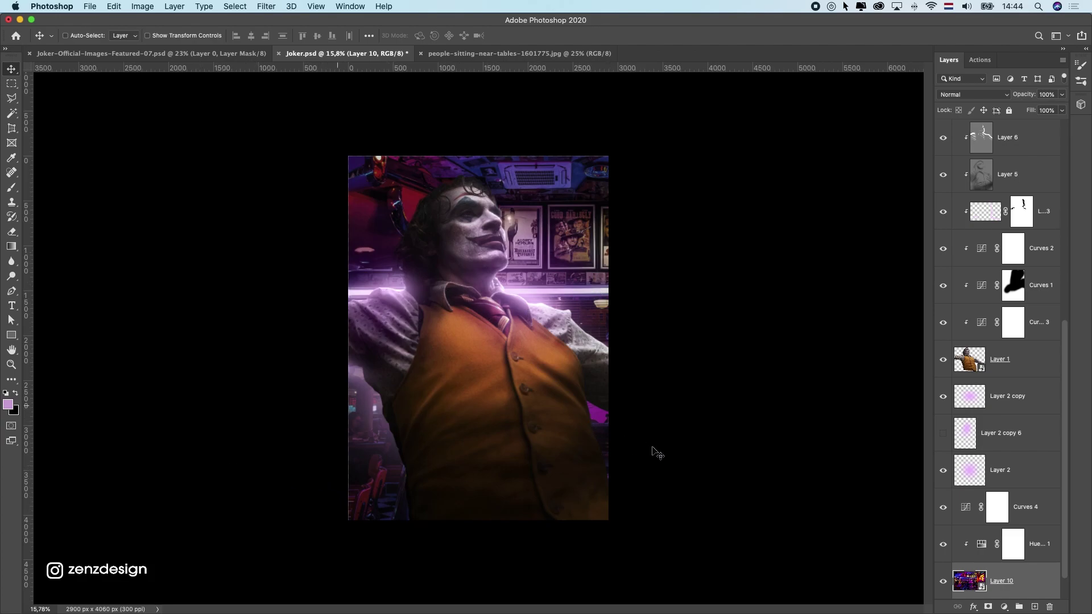
{"action": "right_click", "coordinate": [743, 243]}
{"action": "left_click", "coordinate": [772, 285]}
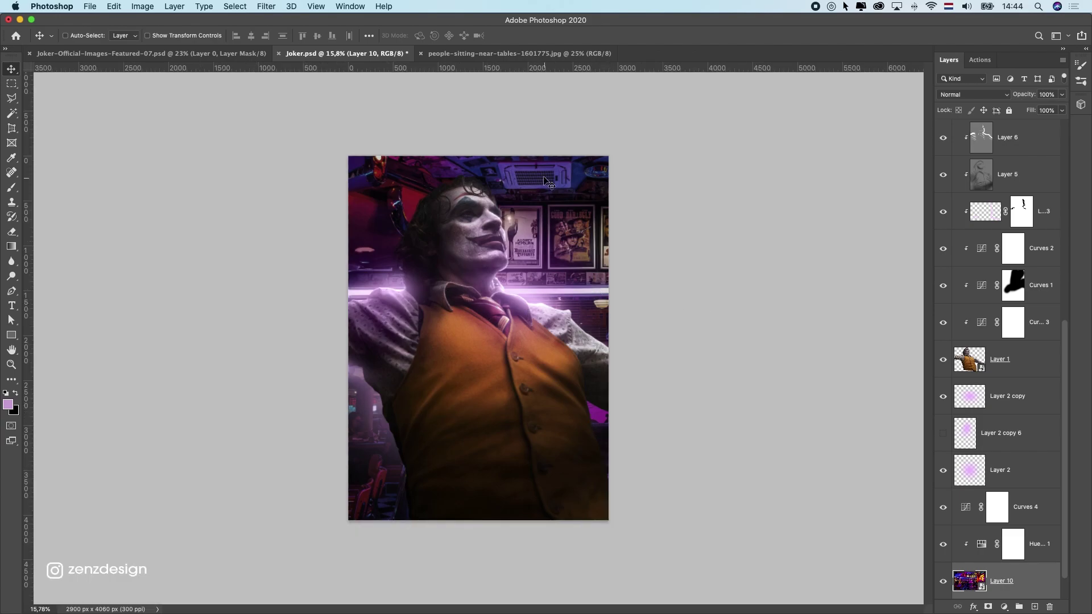
Step: Create a new layer above Layer 7 copy 2 and paint one soft purple brush spot near the posters
{"action": "left_click_drag", "start_coordinate": [1063, 337], "coordinate": [1064, 138]}
{"action": "left_click", "coordinate": [1006, 152]}
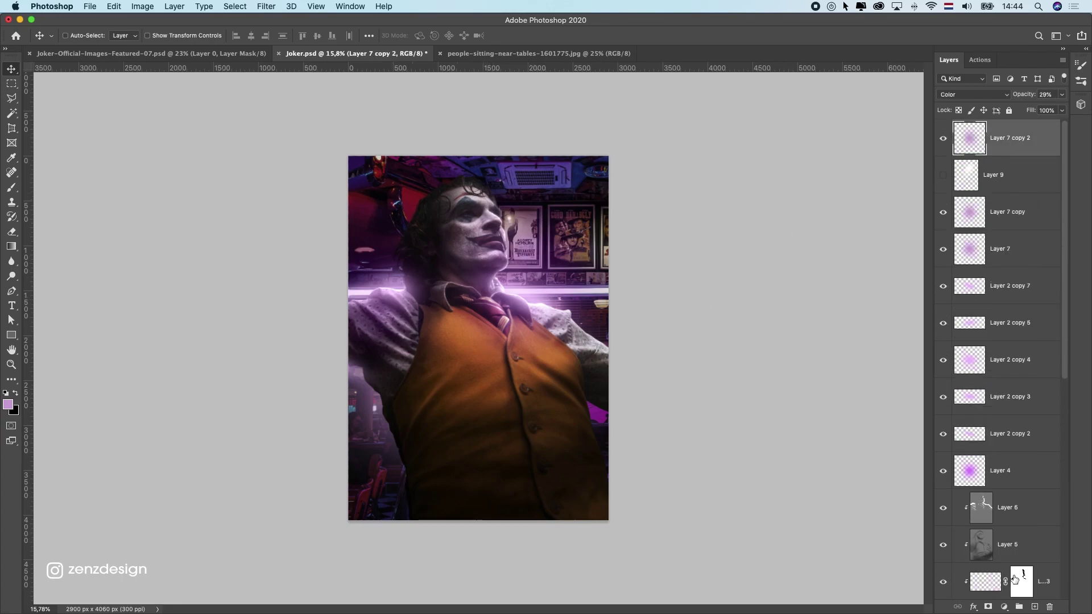
{"action": "left_click", "coordinate": [1035, 607]}
{"action": "left_click", "coordinate": [14, 189]}
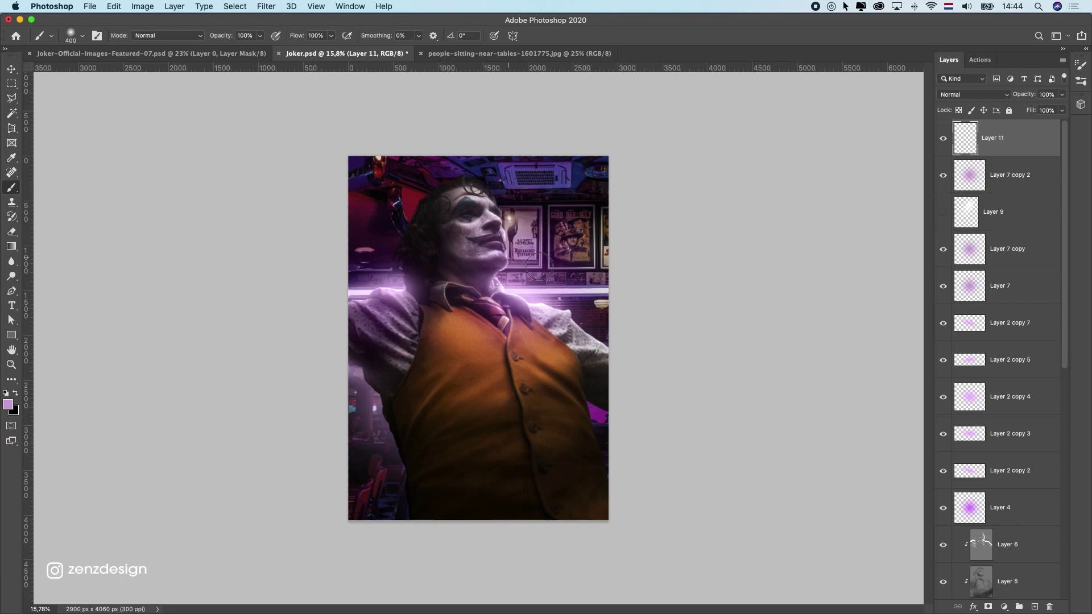
{"action": "left_click", "coordinate": [551, 263]}
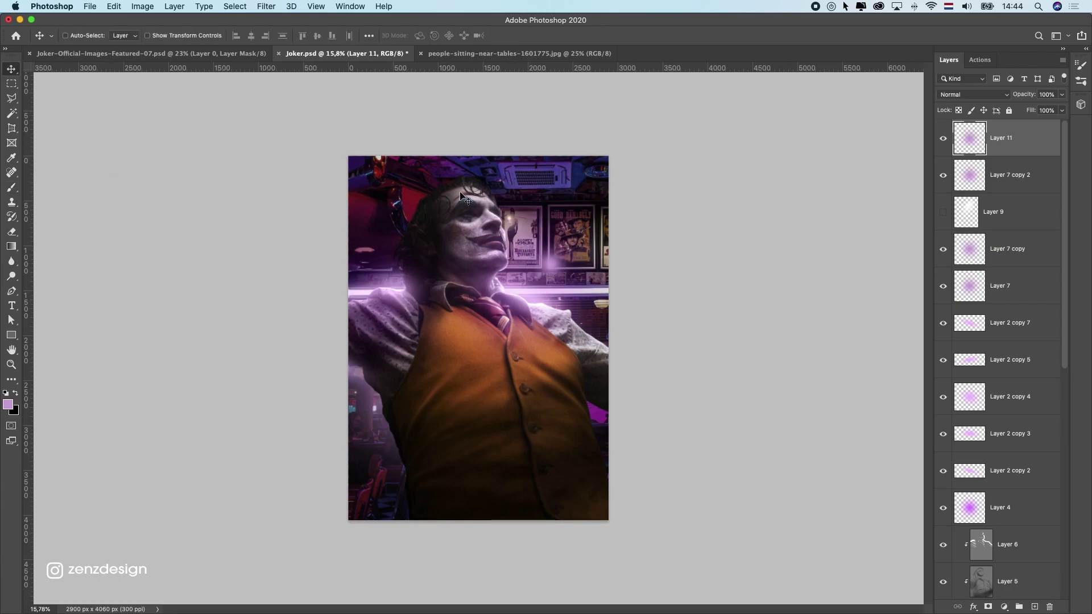
Step: Scale the purple spot to about 436.96% and move it to the image's upper-right corner area
{"action": "key", "text": "super+t"}
{"action": "left_click_drag", "start_coordinate": [589, 237], "coordinate": [693, 158]}
{"action": "key", "text": "super+z"}
{"action": "left_click_drag", "start_coordinate": [537, 273], "coordinate": [587, 224]}
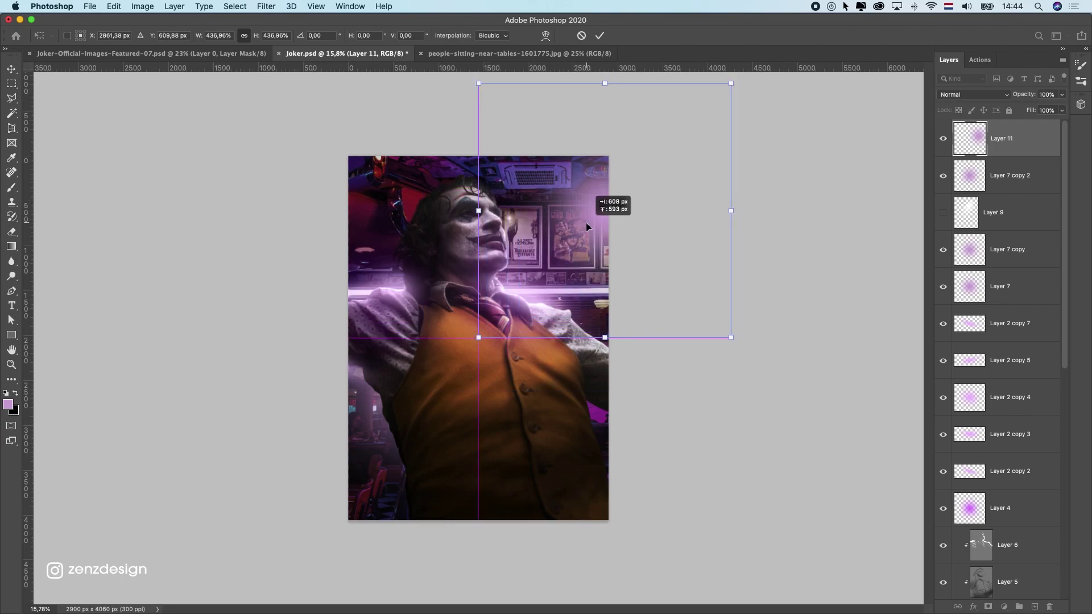
{"action": "key", "text": "Return"}
Step: Invert the corner glow's color, turn it white with Hue/Saturation and shift it closer to the image's right edge
{"action": "key", "text": "super+i"}
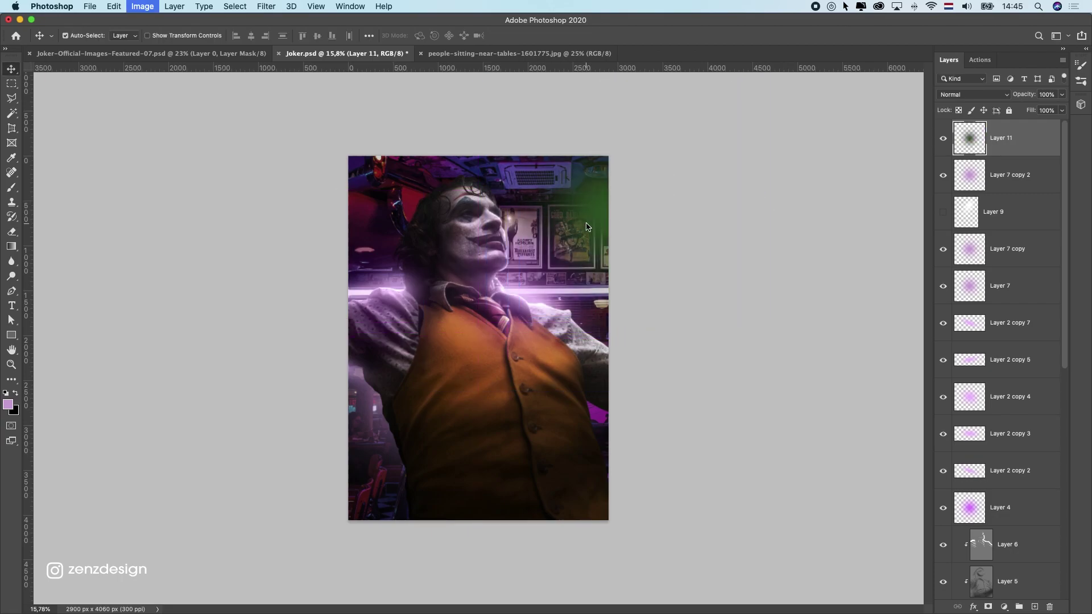
{"action": "key", "text": "super+u"}
{"action": "left_click_drag", "start_coordinate": [863, 263], "coordinate": [872, 263]}
{"action": "key", "text": "Return"}
{"action": "left_click_drag", "start_coordinate": [592, 268], "coordinate": [620, 260]}
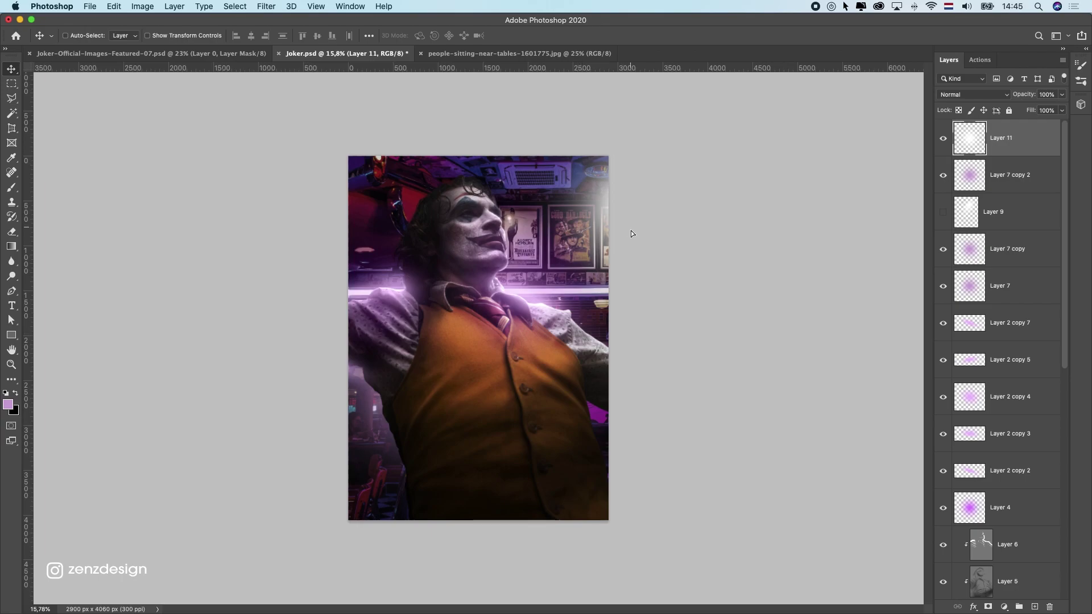
Step: Try moving the white glow slightly higher along the image's right edge
{"action": "scroll", "coordinate": [628, 231], "scroll_direction": "down", "scroll_amount": 5}
{"action": "scroll", "coordinate": [626, 232], "scroll_direction": "up", "scroll_amount": 6}
{"action": "left_click_drag", "start_coordinate": [628, 230], "coordinate": [631, 201]}
{"action": "key", "text": "super+z"}
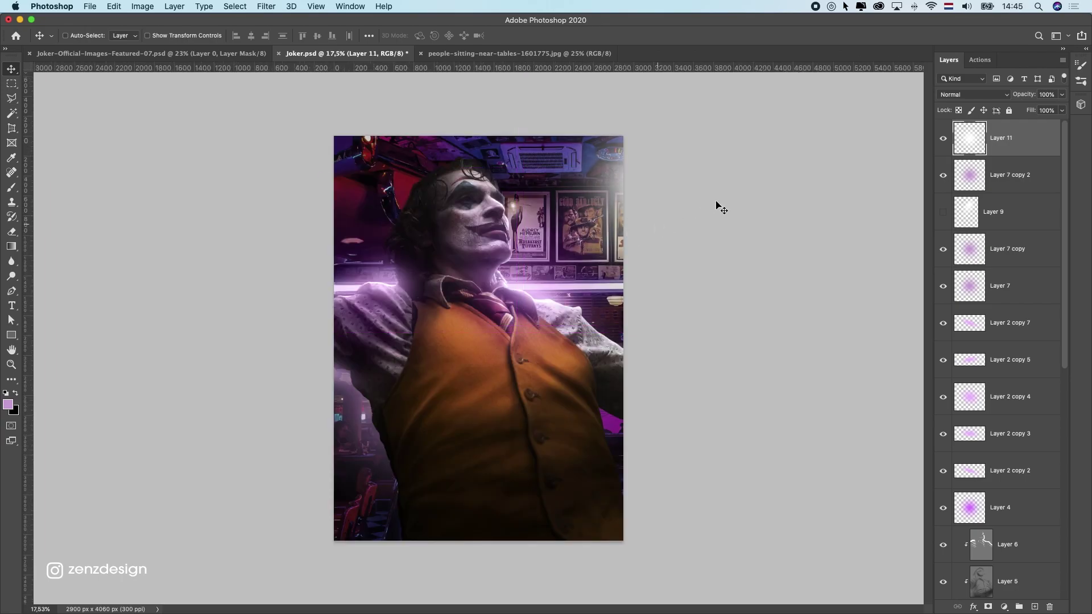
Step: Set the canvas surround to black
{"action": "right_click", "coordinate": [718, 206]}
{"action": "left_click", "coordinate": [736, 212]}
{"action": "left_click_drag", "start_coordinate": [569, 259], "coordinate": [788, 442]}
Step: Apply a Gaussian Blur with a radius of 4.6 pixels to the Layer 10 diner background
{"action": "scroll", "coordinate": [1004, 537], "scroll_direction": "down", "scroll_amount": 15}
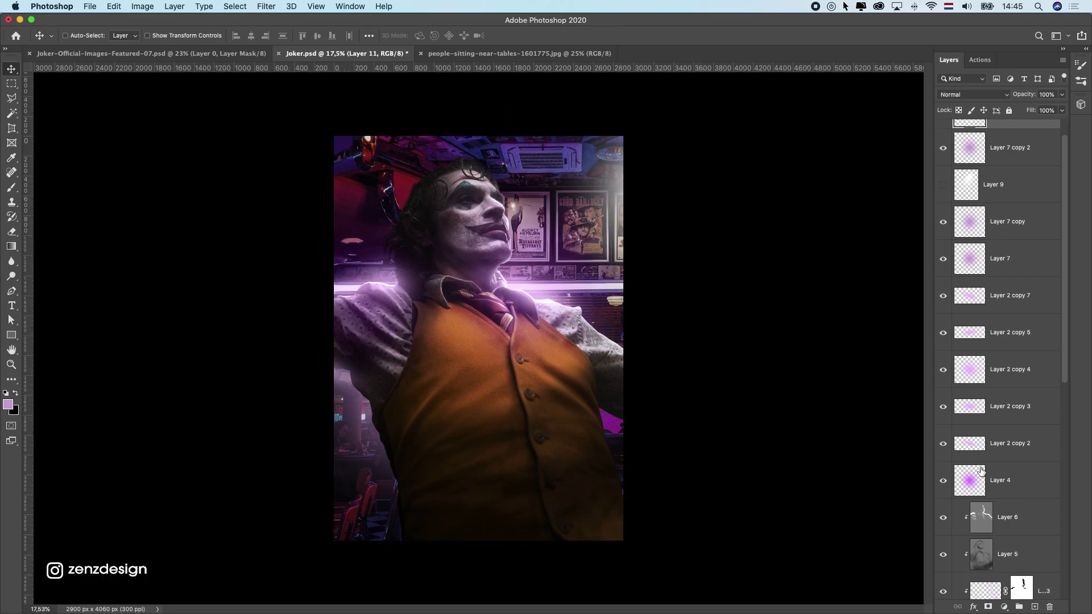
{"action": "left_click", "coordinate": [991, 541]}
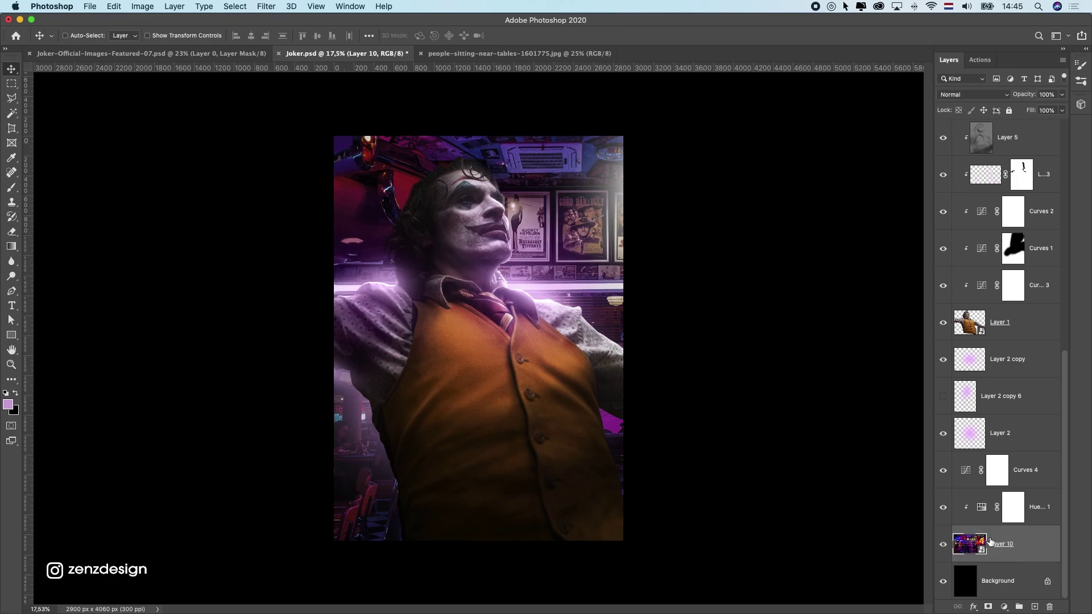
{"action": "left_click", "coordinate": [263, 5]}
{"action": "mouse_move", "coordinate": [392, 141]}
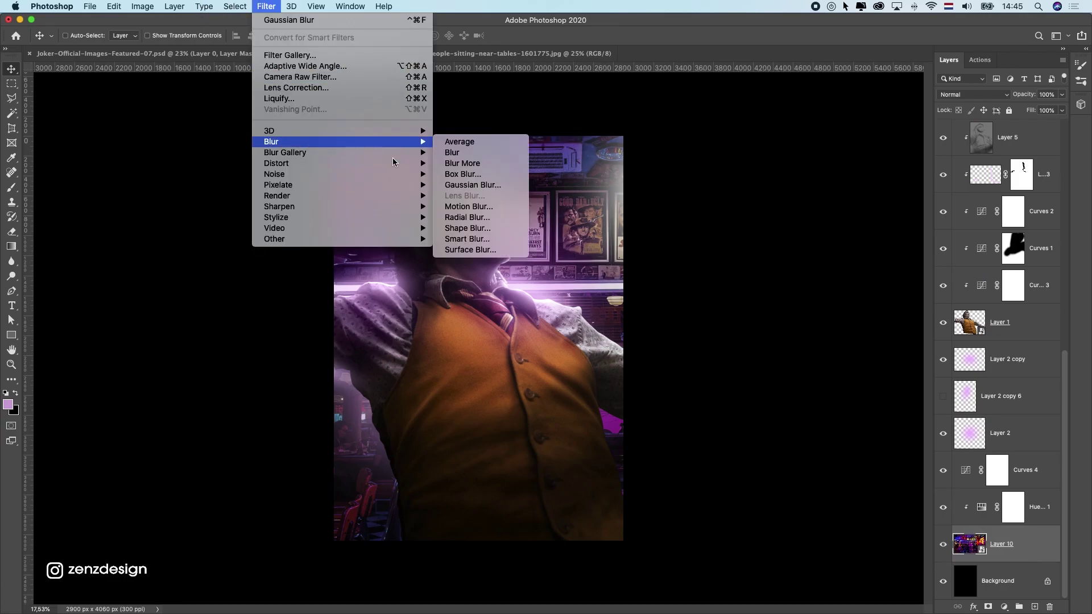
{"action": "left_click", "coordinate": [465, 186]}
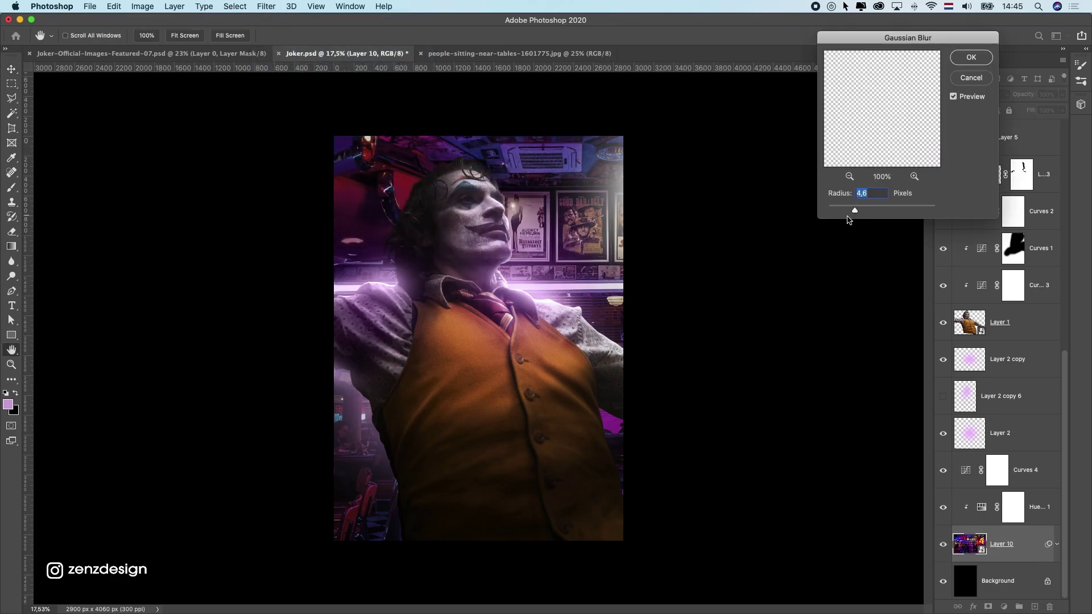
{"action": "left_click_drag", "start_coordinate": [840, 214], "coordinate": [856, 215]}
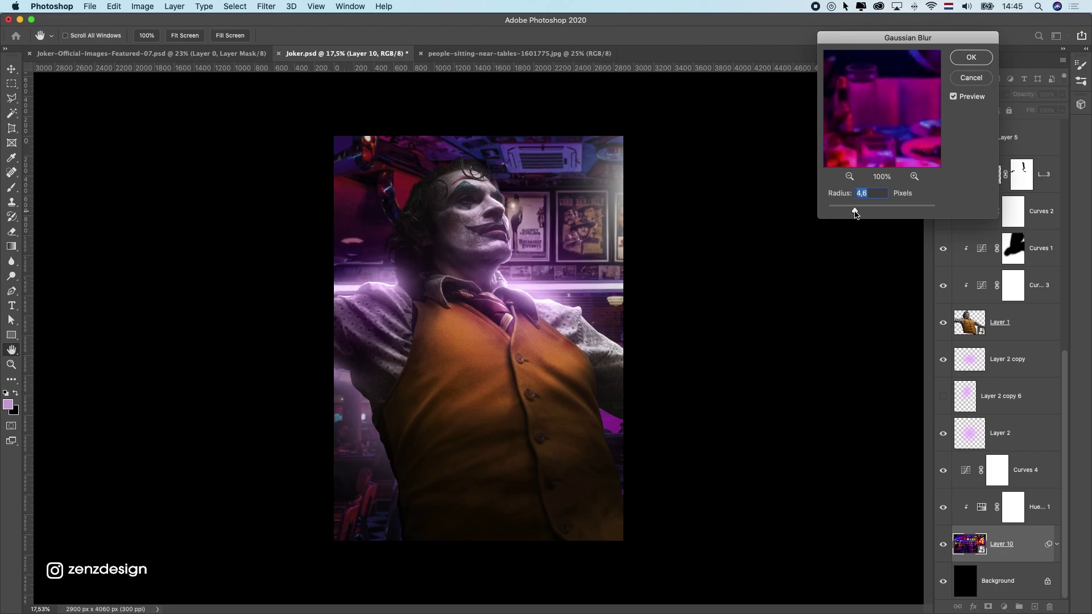
{"action": "left_click", "coordinate": [988, 59]}
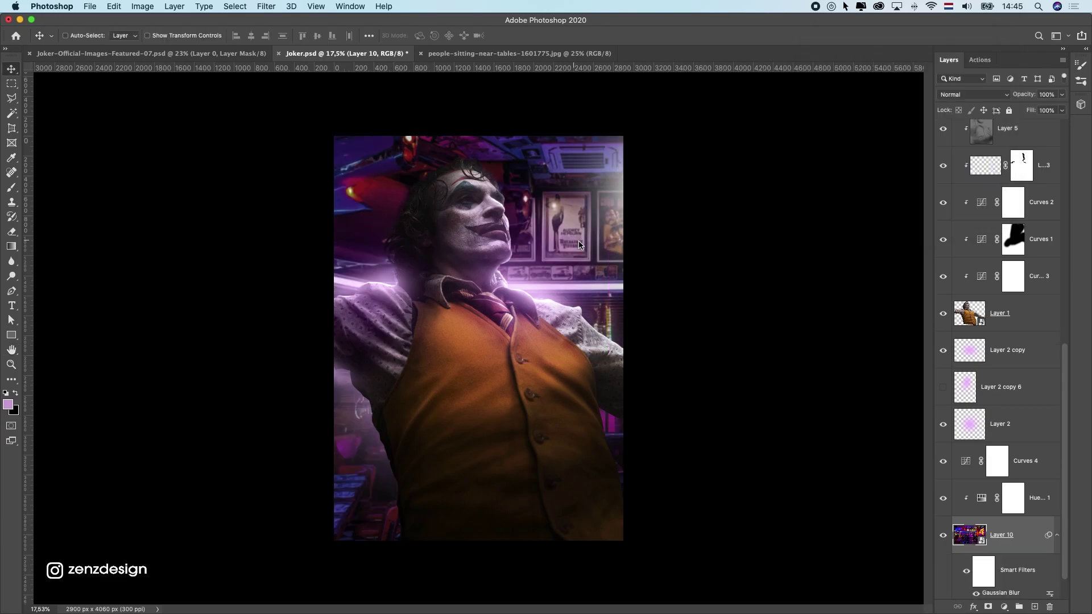
Step: Reposition the Layer 10 diner background behind the Joker and change the canvas surround to gray
{"action": "left_click_drag", "start_coordinate": [453, 253], "coordinate": [453, 253]}
{"action": "mouse_move", "coordinate": [551, 229]}
{"action": "left_mouse_down"}
{"action": "mouse_move", "coordinate": [542, 239]}
{"action": "mouse_move", "coordinate": [558, 246]}
{"action": "mouse_move", "coordinate": [579, 222]}
{"action": "mouse_move", "coordinate": [555, 245]}
{"action": "left_mouse_up"}
{"action": "right_click", "coordinate": [686, 238]}
{"action": "left_click", "coordinate": [700, 241]}
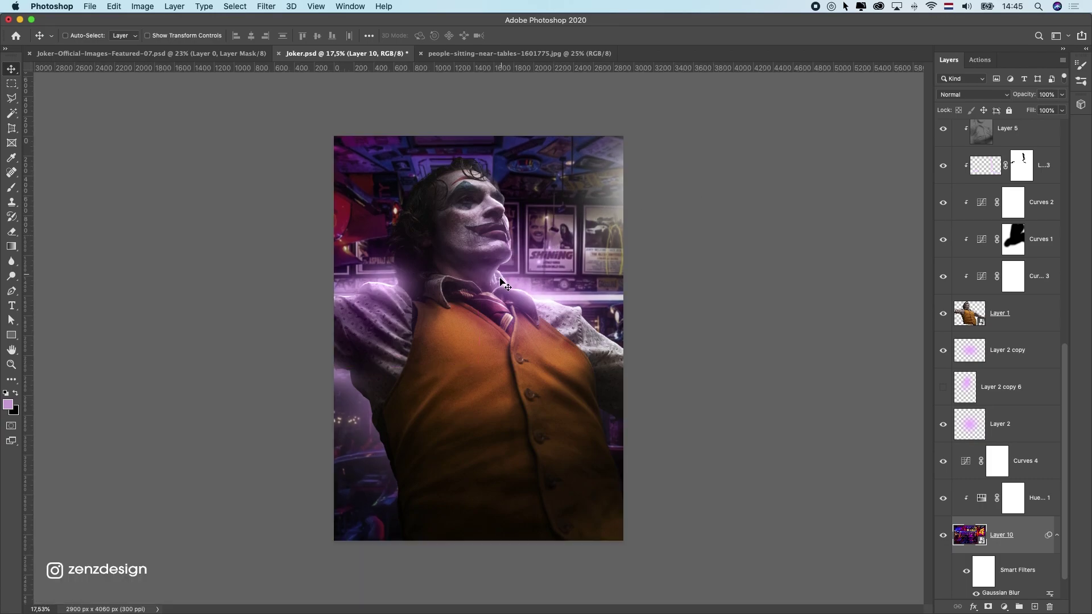
Step: Compare the composite with and without Group 3
{"action": "scroll", "coordinate": [479, 345], "scroll_direction": "up", "scroll_amount": 2}
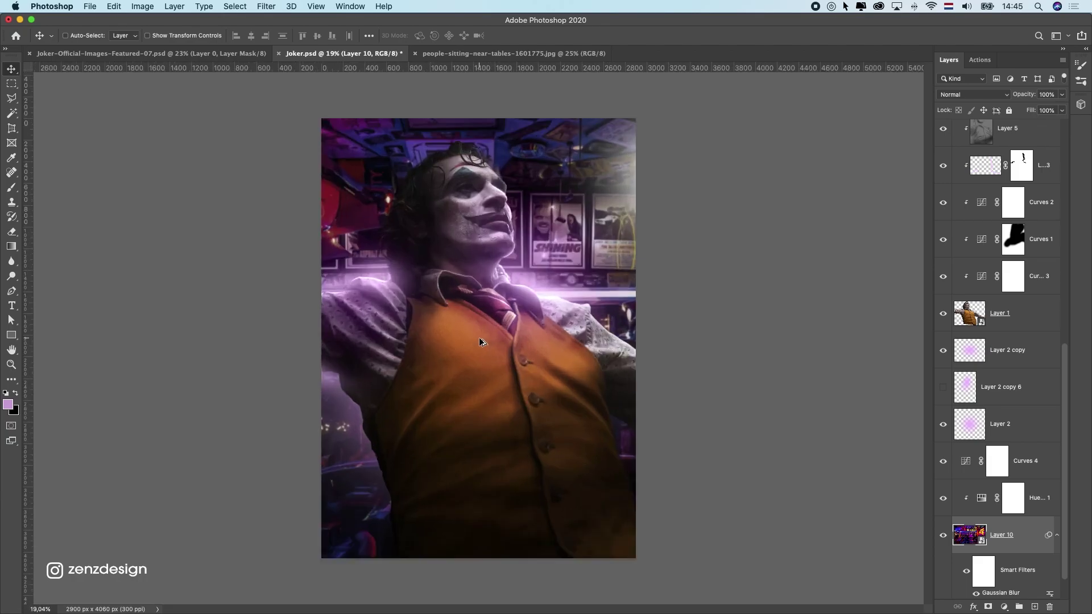
{"action": "left_click_drag", "start_coordinate": [1067, 399], "coordinate": [1042, 151]}
{"action": "left_click", "coordinate": [1026, 150]}
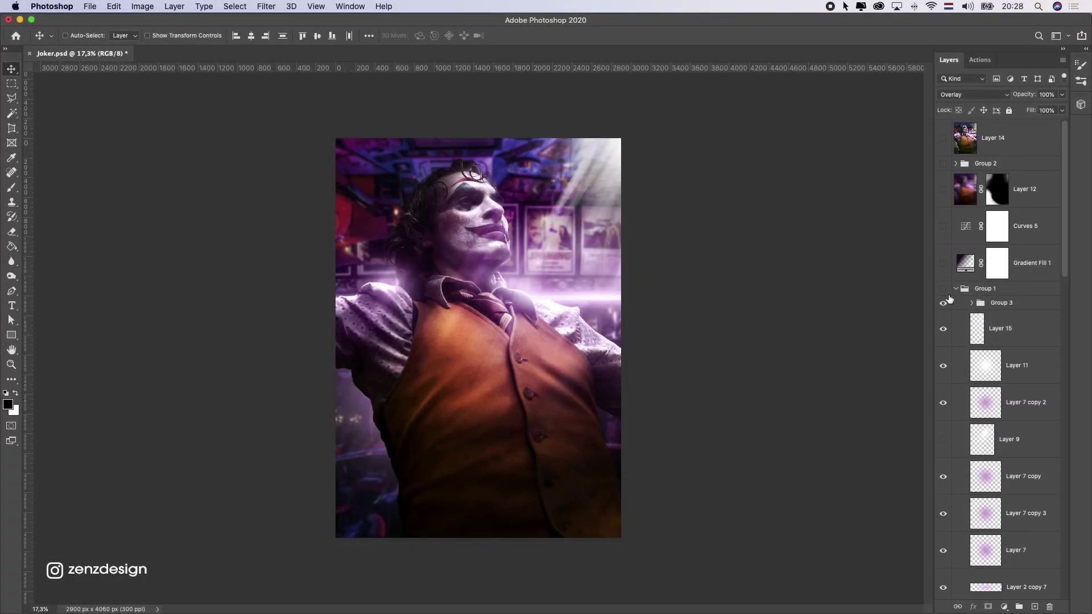
{"action": "left_click", "coordinate": [945, 302]}
{"action": "left_click", "coordinate": [945, 302]}
{"action": "left_click", "coordinate": [945, 302]}
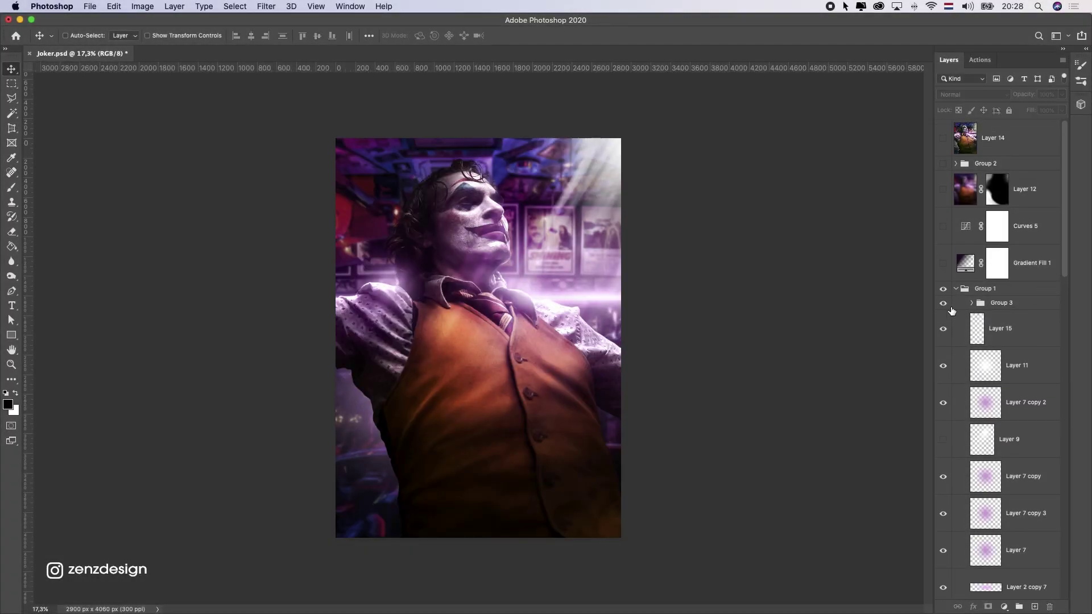
Step: Try moving Group 3 up and to the left, undo the move and compare the image without the group again
{"action": "left_click", "coordinate": [1002, 310]}
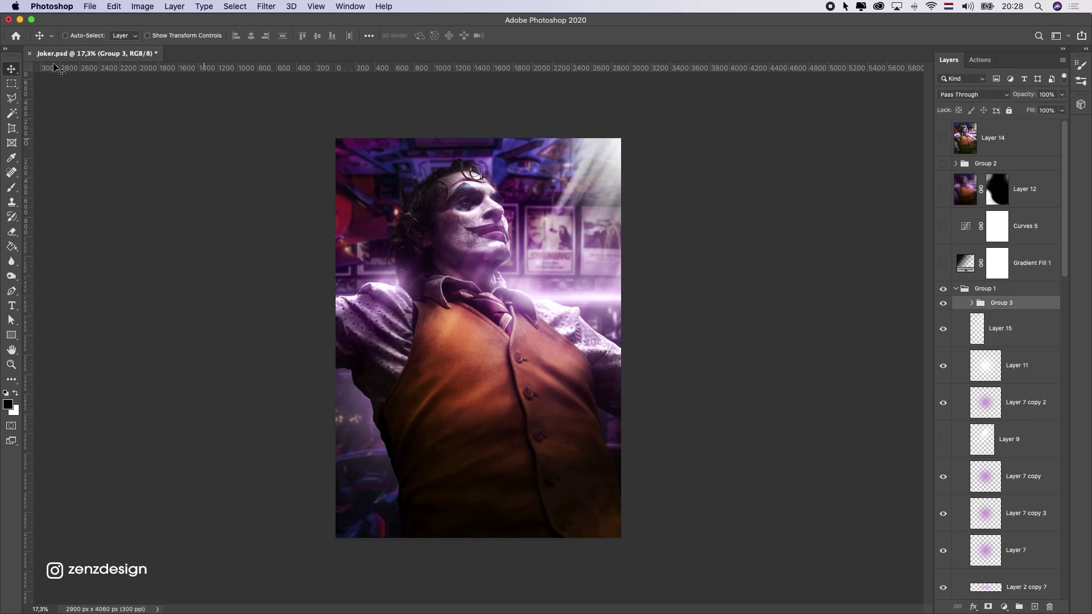
{"action": "left_click_drag", "start_coordinate": [478, 178], "coordinate": [449, 167]}
{"action": "key", "text": "super+z"}
{"action": "key", "text": "super+z"}
{"action": "left_click", "coordinate": [946, 305]}
{"action": "left_click", "coordinate": [947, 305]}
Step: Move the Joker cut-out on Layer 1, together with its clipped adjustment and shading layers, slightly lower in the image
{"action": "scroll", "coordinate": [1012, 441], "scroll_direction": "down", "scroll_amount": 10}
{"action": "left_click", "coordinate": [1033, 467]}
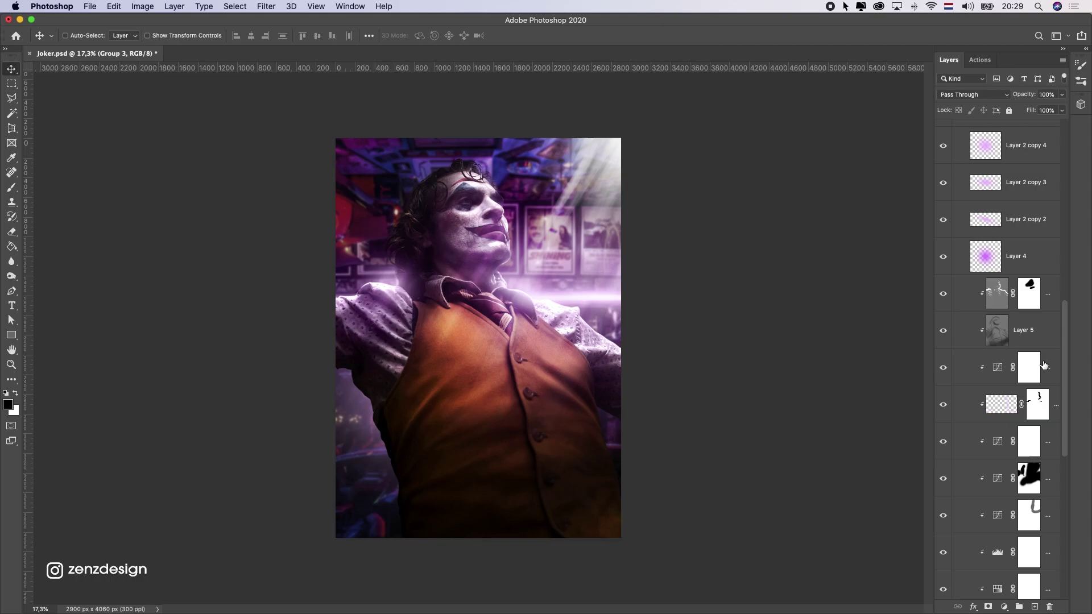
{"action": "scroll", "coordinate": [1034, 398], "scroll_direction": "down", "scroll_amount": 8}
{"action": "left_click", "coordinate": [1021, 428], "text": "shift"}
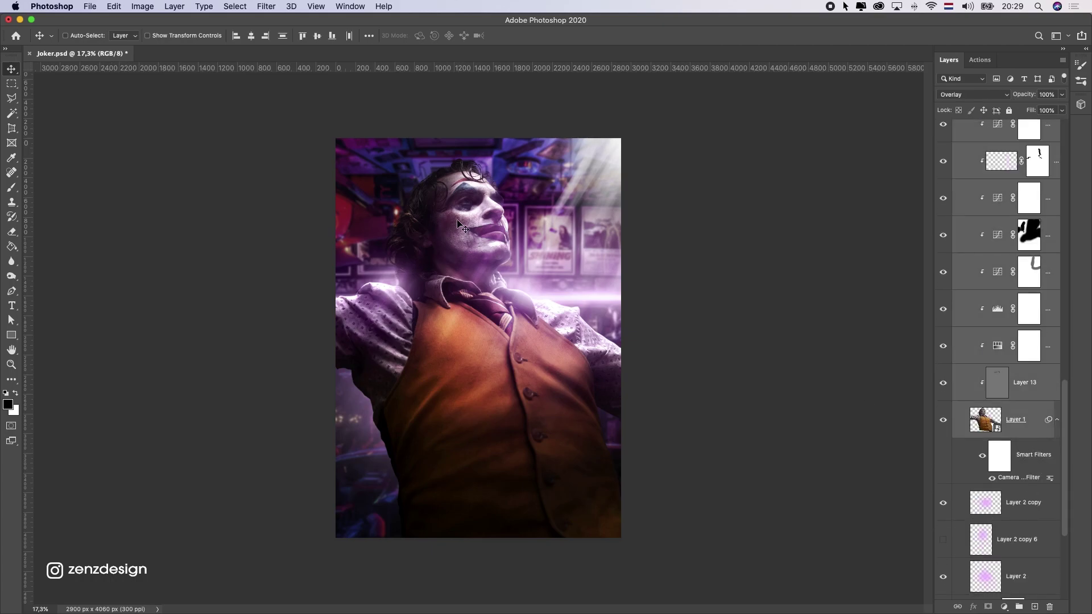
{"action": "left_click_drag", "start_coordinate": [460, 227], "coordinate": [460, 238]}
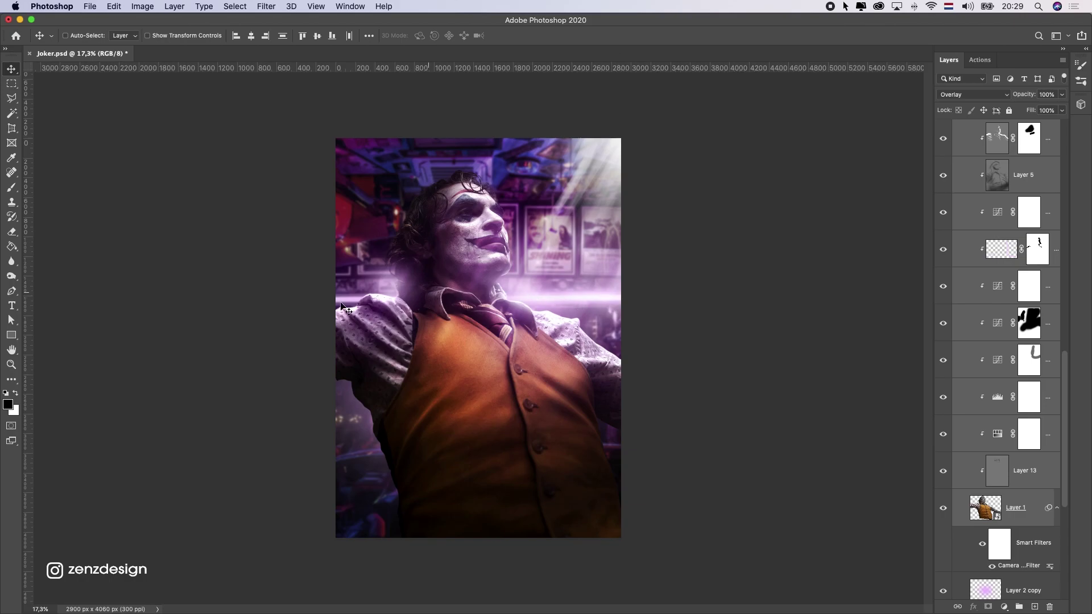
{"action": "left_click_drag", "start_coordinate": [476, 269], "coordinate": [475, 278]}
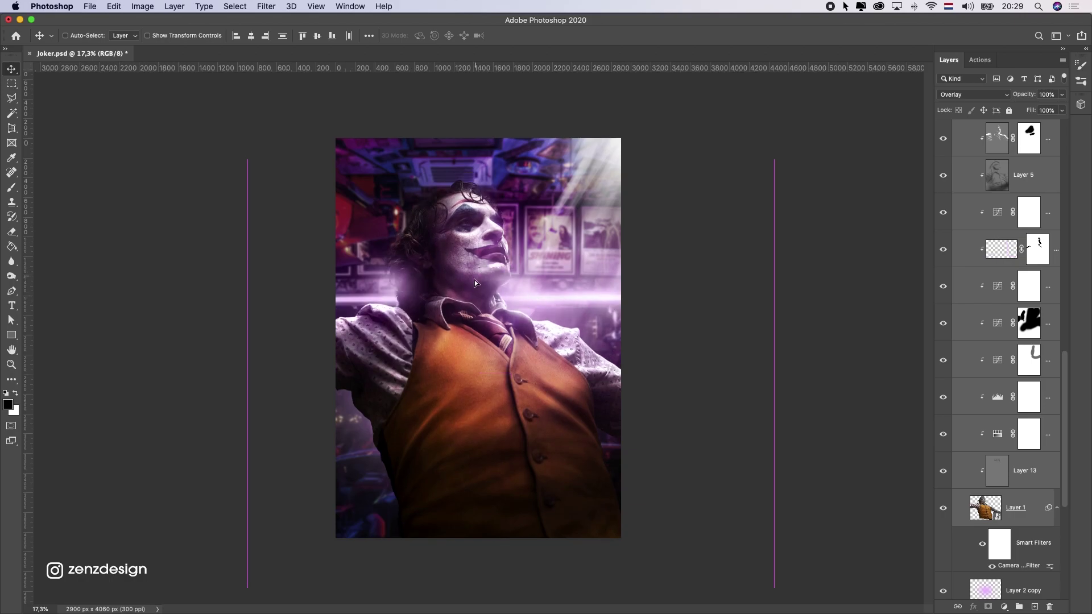
Step: Try moving the purple glows on Layer 7 copy, Layer 7 copy 3 and Layer 7 to the left, and undo the move
{"action": "left_click", "coordinate": [397, 280], "text": "super"}
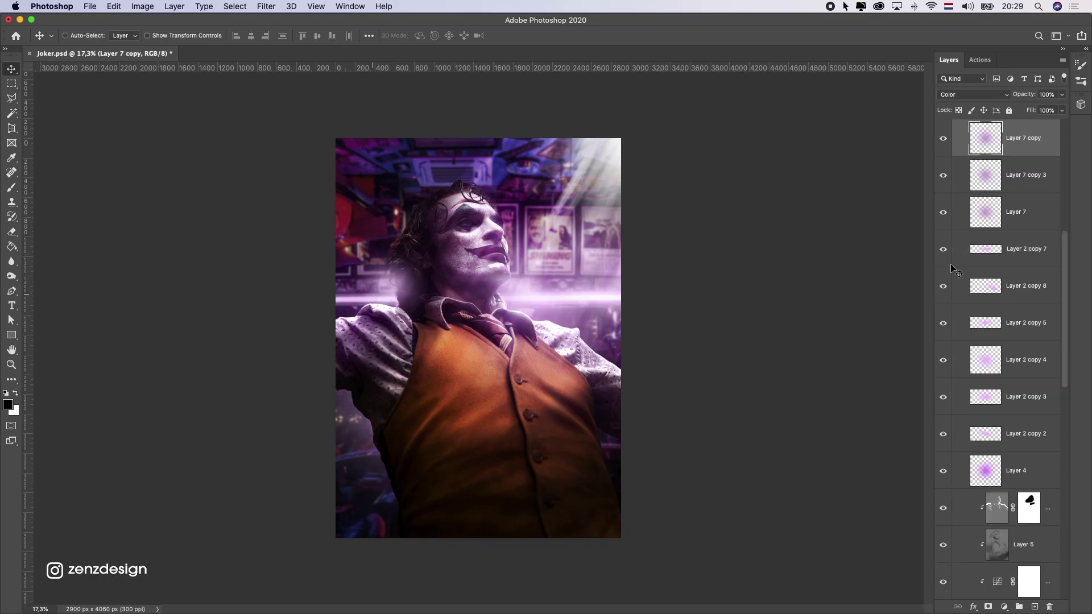
{"action": "left_click", "coordinate": [994, 222], "text": "shift"}
{"action": "left_click_drag", "start_coordinate": [443, 261], "coordinate": [404, 266]}
{"action": "key", "text": "super+z"}
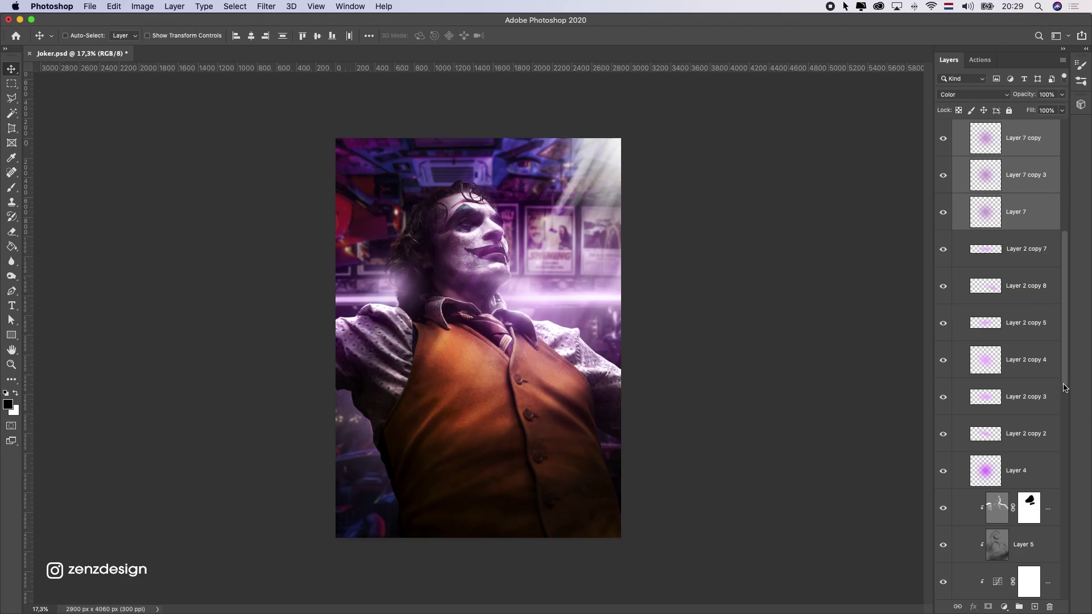
Step: Shift the Layer 2 copy 4 glow away from the back of the Joker's hair
{"action": "left_click", "coordinate": [990, 365]}
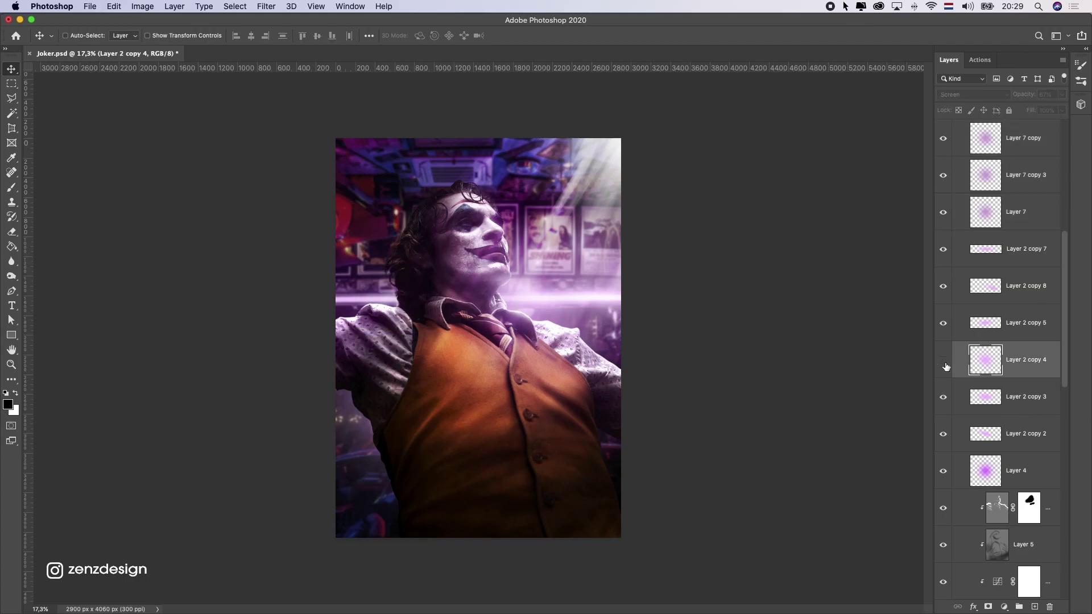
{"action": "left_click_drag", "start_coordinate": [406, 272], "coordinate": [401, 277]}
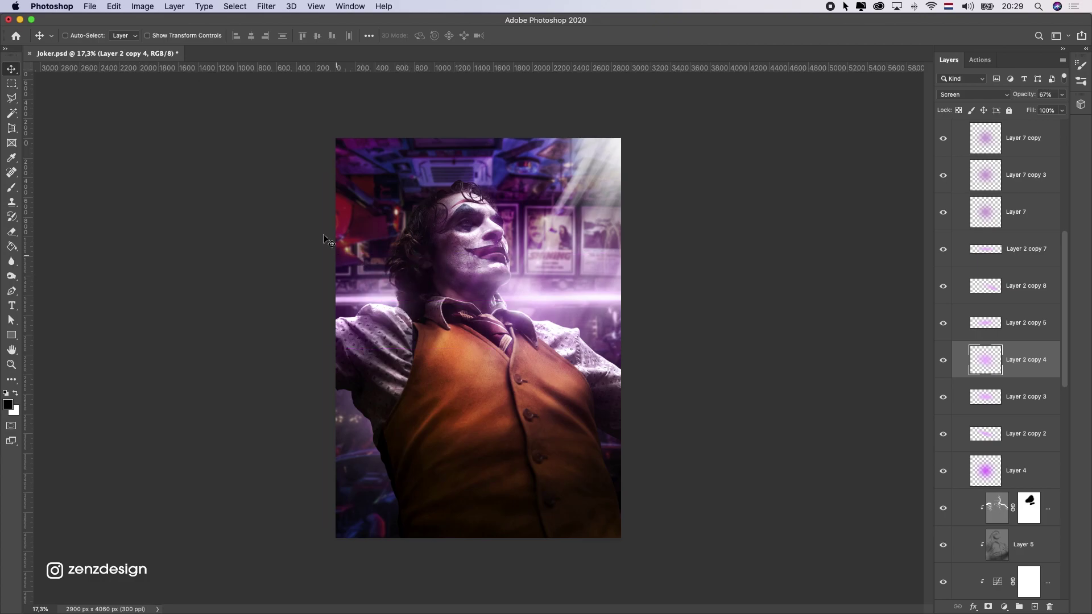
Step: Run the Real-Paint-FX script on the Joker image
{"action": "left_click", "coordinate": [93, 7]}
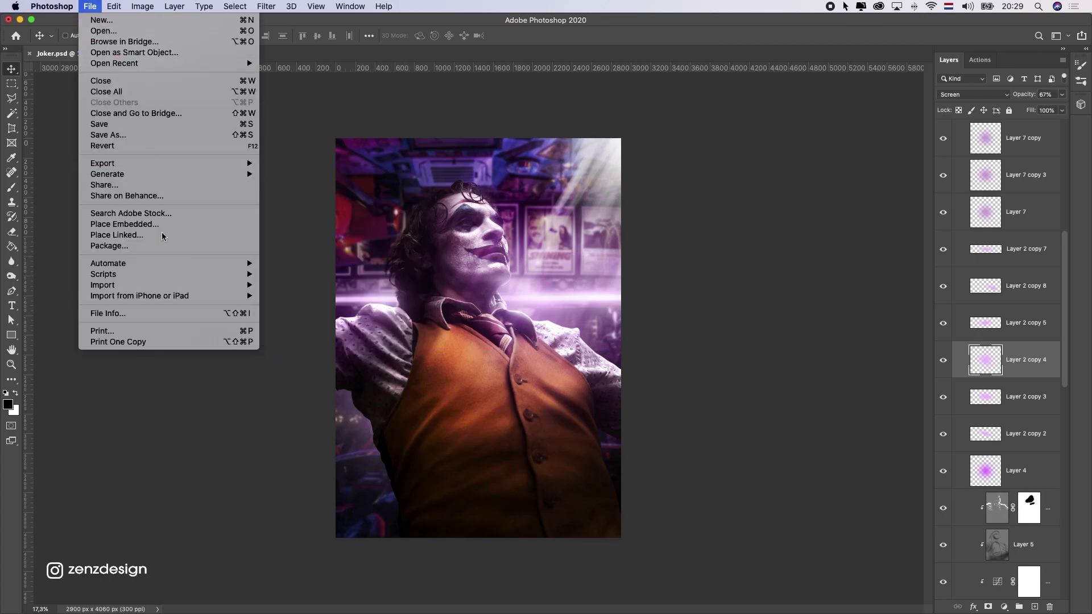
{"action": "mouse_move", "coordinate": [205, 276]}
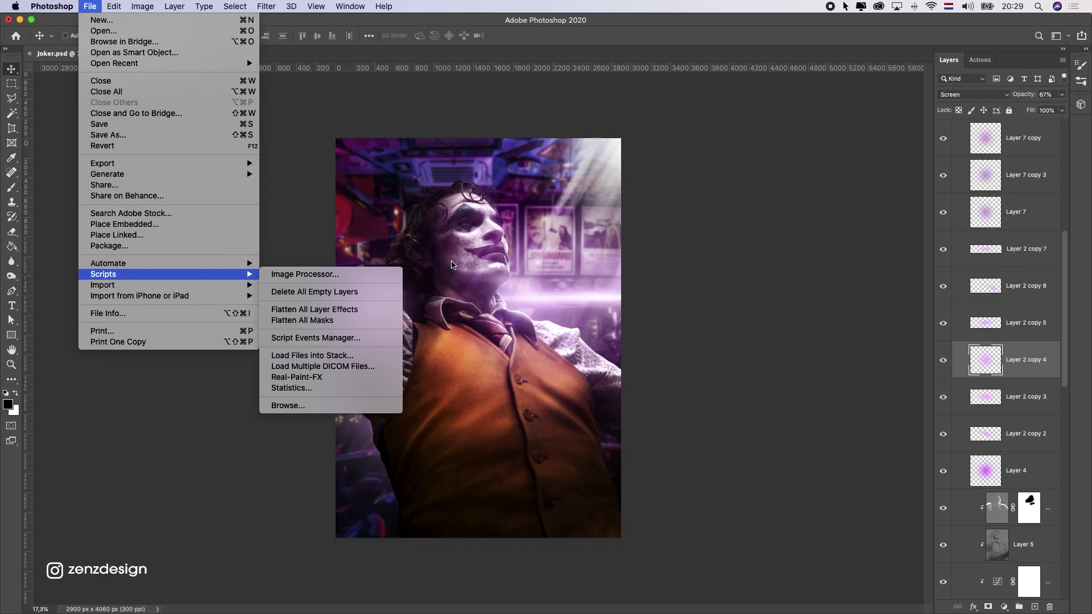
{"action": "left_click", "coordinate": [370, 380]}
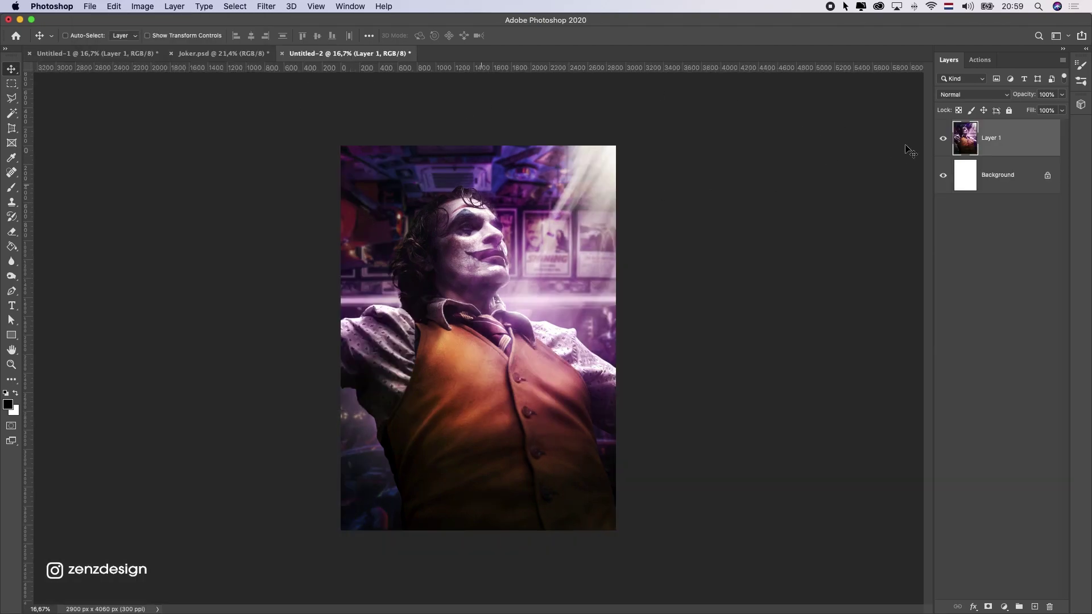
Step: Merge Layer 1 with the Background in Untitled-2 and bring up the available scripts
{"action": "left_click", "coordinate": [998, 183], "text": "shift"}
{"action": "key", "text": "super+e"}
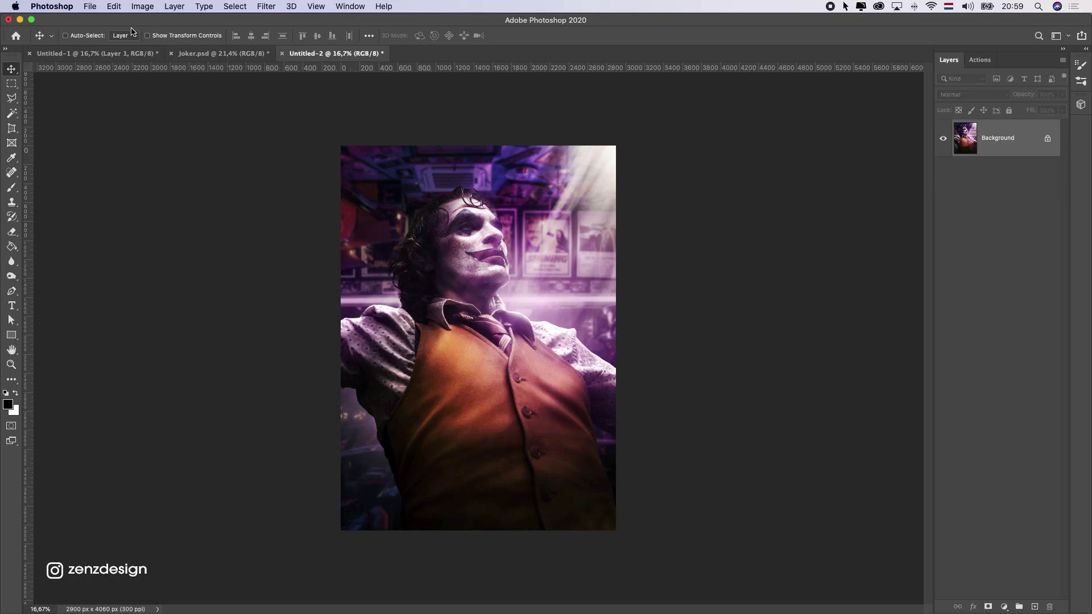
{"action": "left_click", "coordinate": [89, 5]}
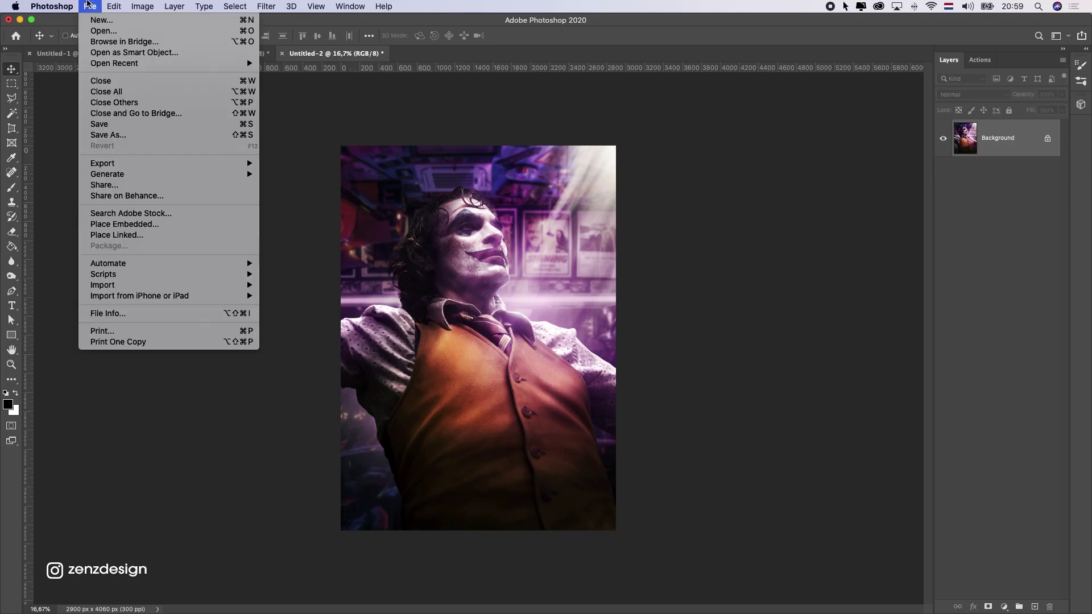
{"action": "mouse_move", "coordinate": [189, 274]}
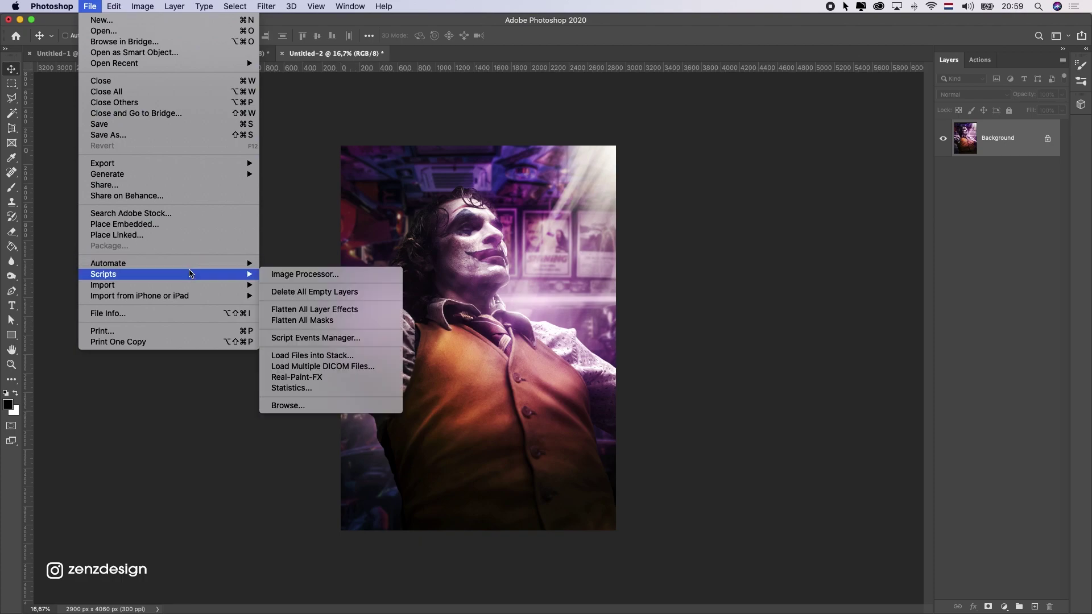